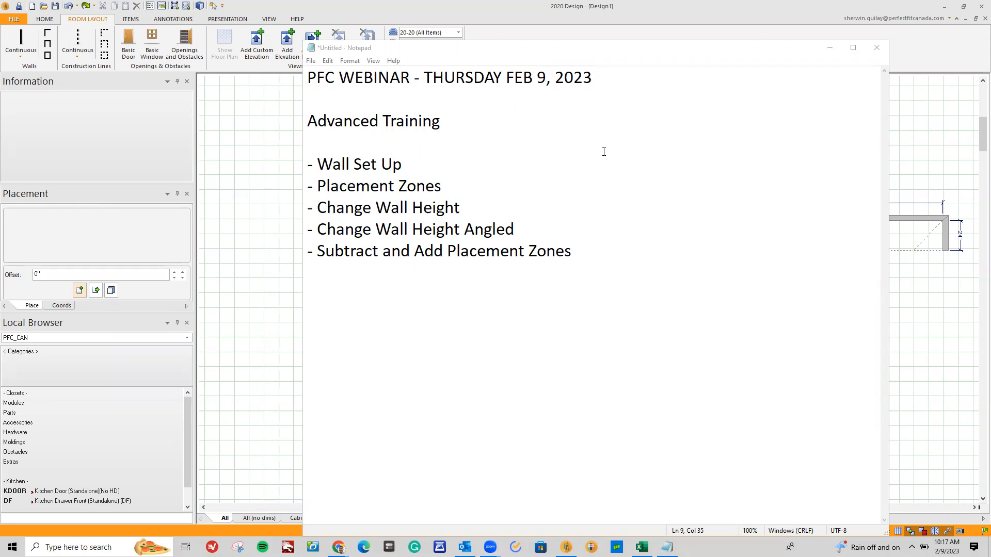
# Copy the entire webinar agenda text from the Notepad document, from the title through the last topic
pyautogui.moveTo(464, 120); pyautogui.dragTo(308, 111)
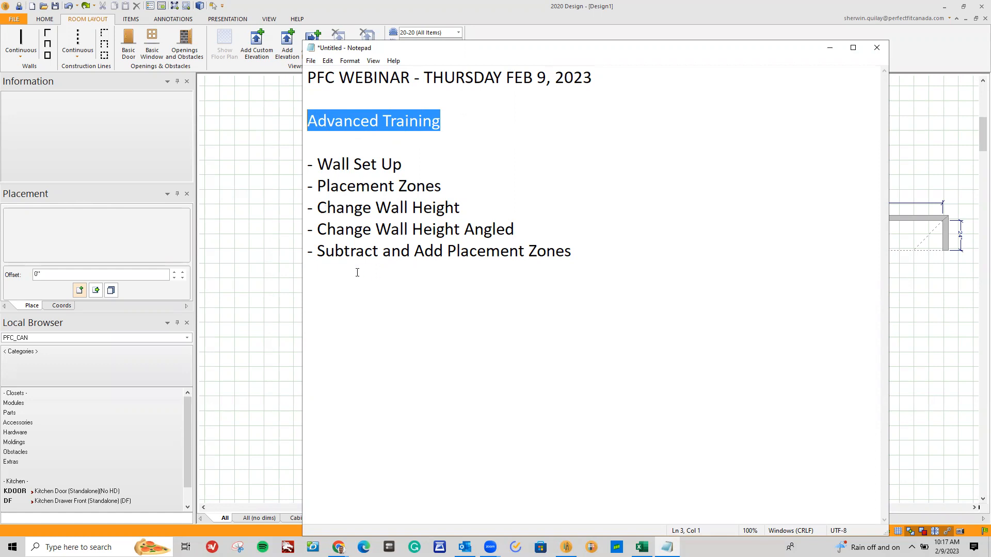
pyautogui.moveTo(578, 258); pyautogui.dragTo(328, 80)
pyautogui.rightClick(329, 80)
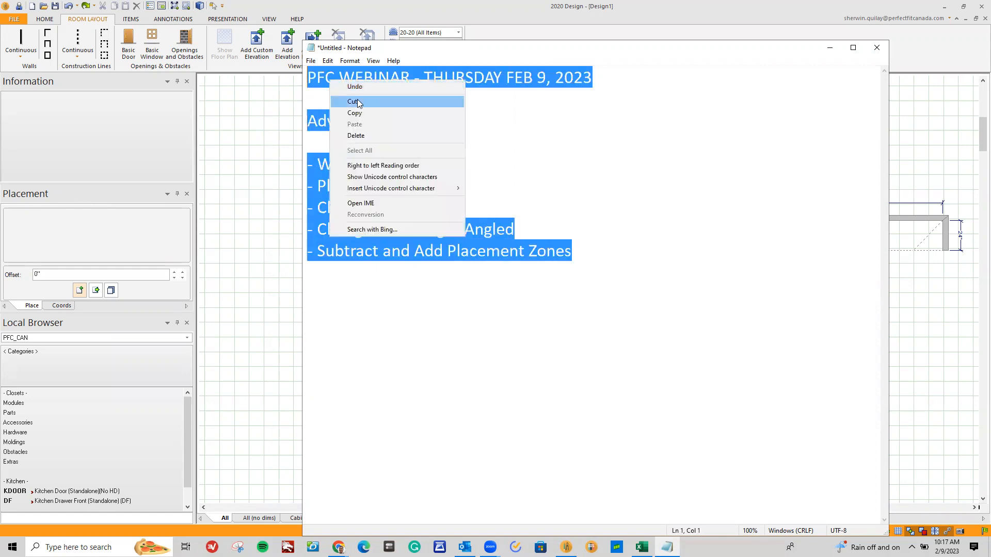
pyautogui.click(361, 114)
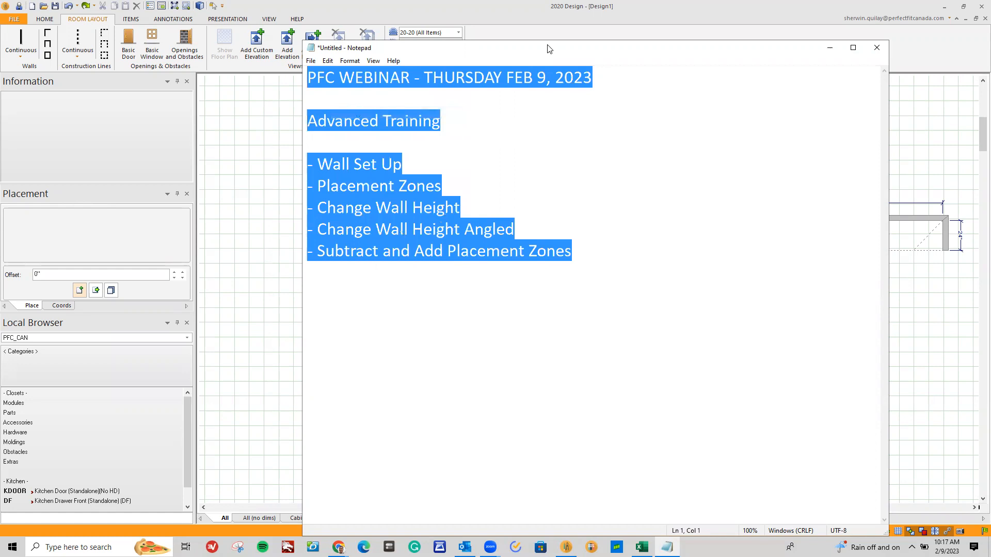
# Switch to 2020 Design and start a new blank design
pyautogui.click(290, 178)
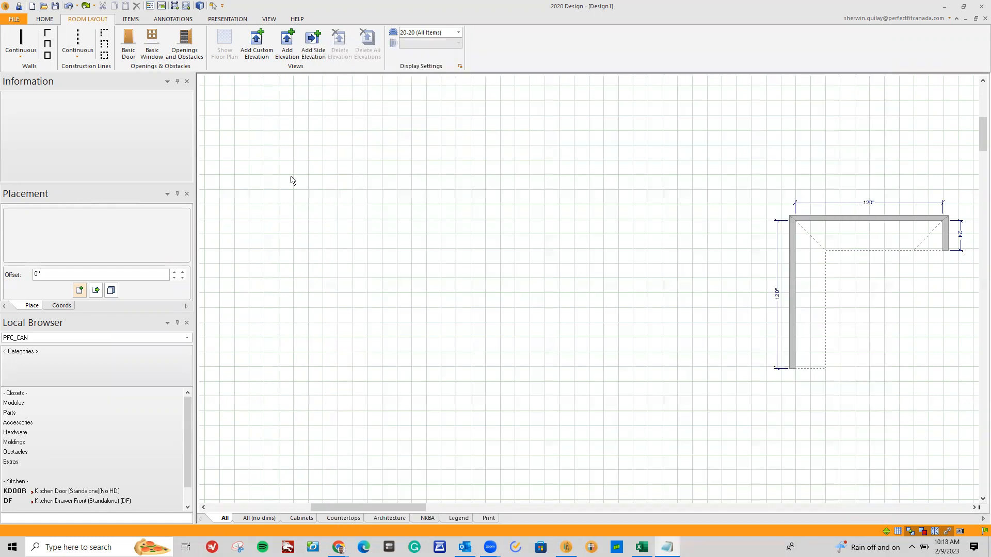
pyautogui.click(14, 23)
pyautogui.press('Escape')
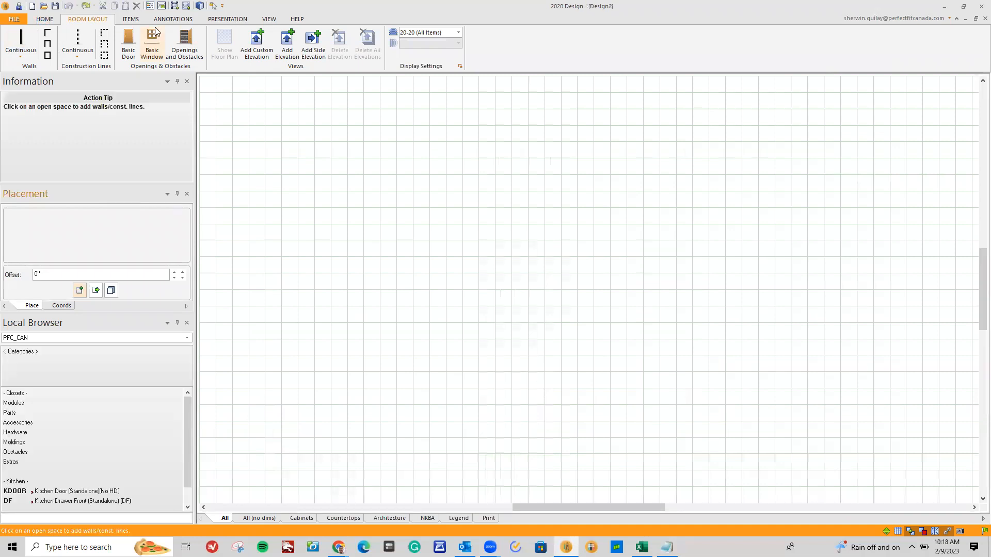
# Add a note with the copied webinar agenda text to the floor plan and move it slightly lower
pyautogui.click(173, 19)
pyautogui.click(210, 40)
pyautogui.click(271, 206)
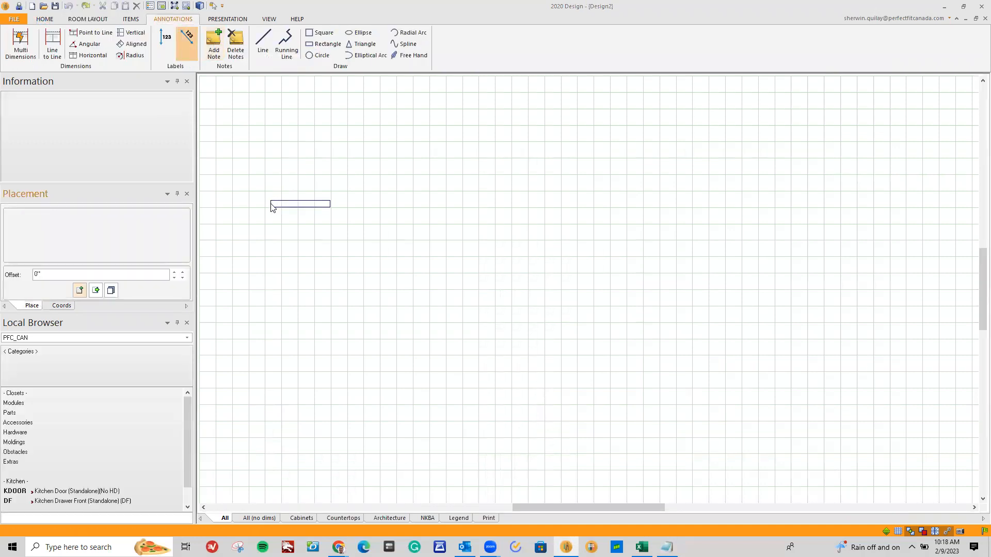
pyautogui.hotkey('ctrl', 'v')
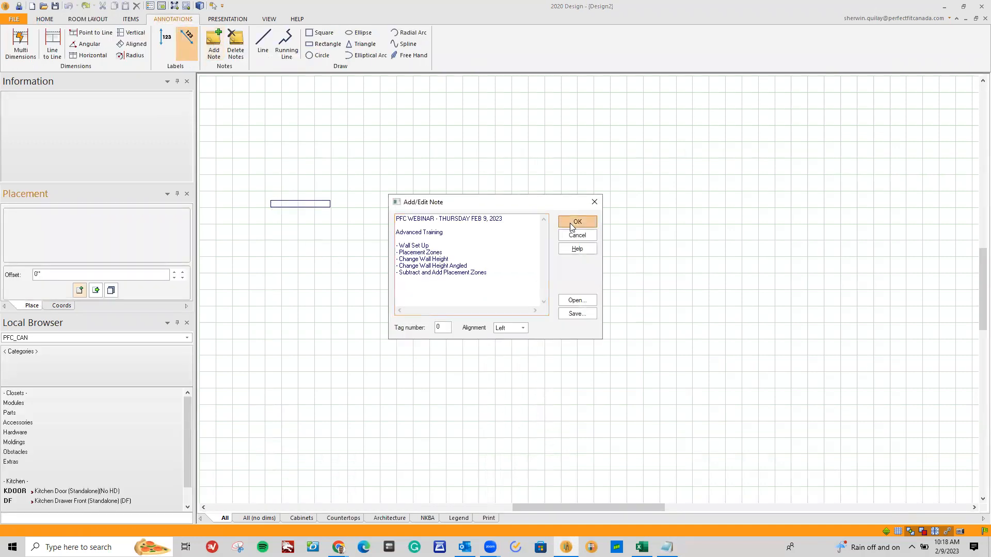
pyautogui.click(577, 221)
pyautogui.moveTo(285, 203); pyautogui.dragTo(289, 256)
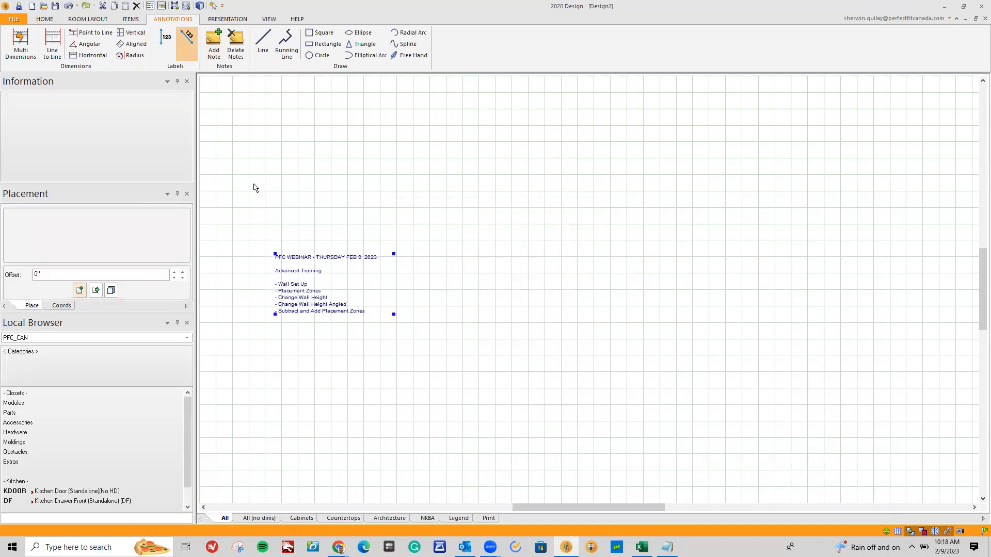
# Start a continuous single-sided wall run in the open floor plan with a horizontal first wall 100 inches long
pyautogui.click(76, 22)
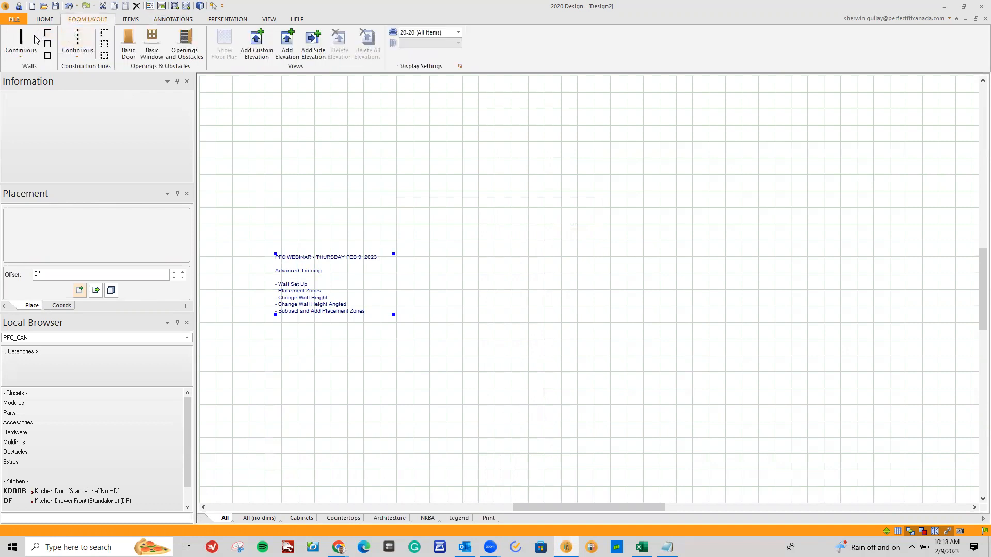
pyautogui.click(21, 56)
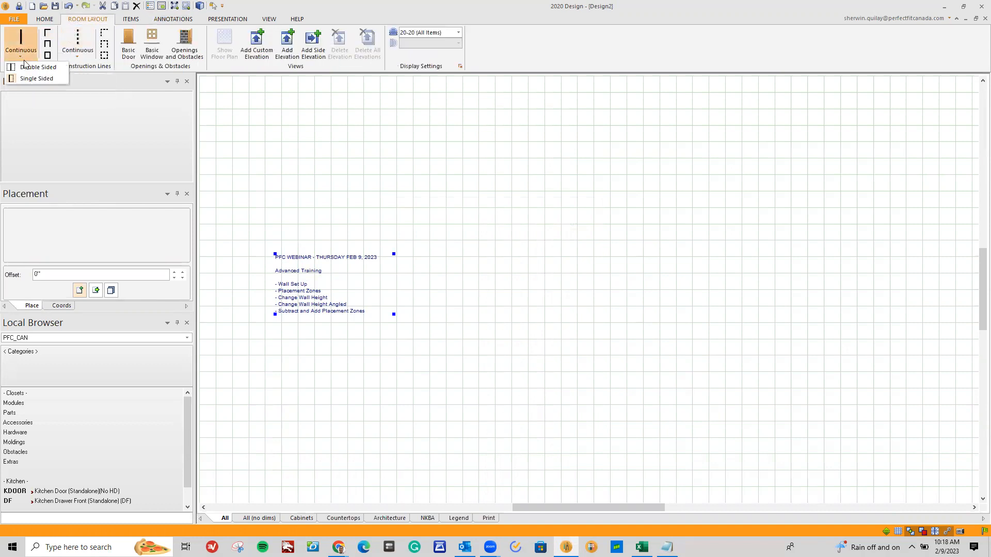
pyautogui.click(28, 78)
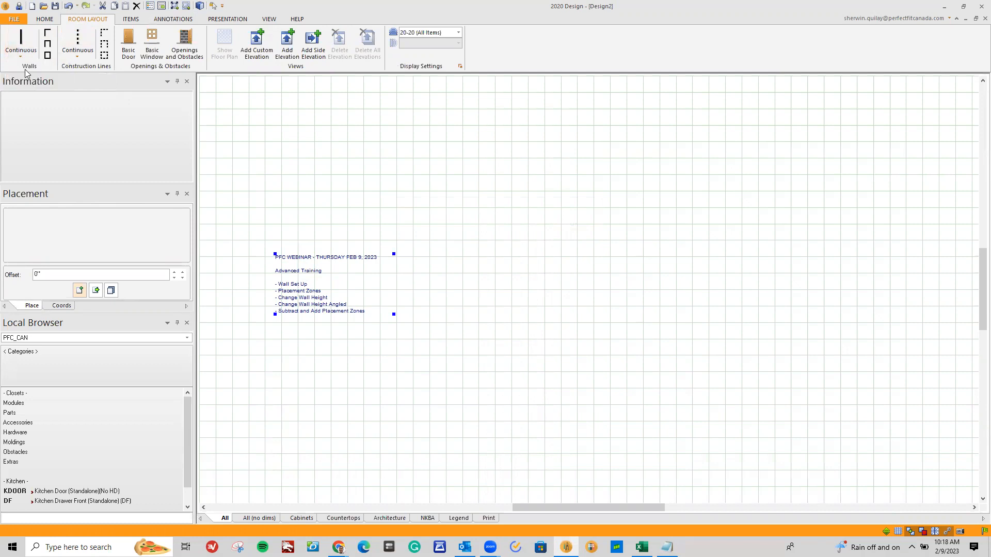
pyautogui.click(22, 43)
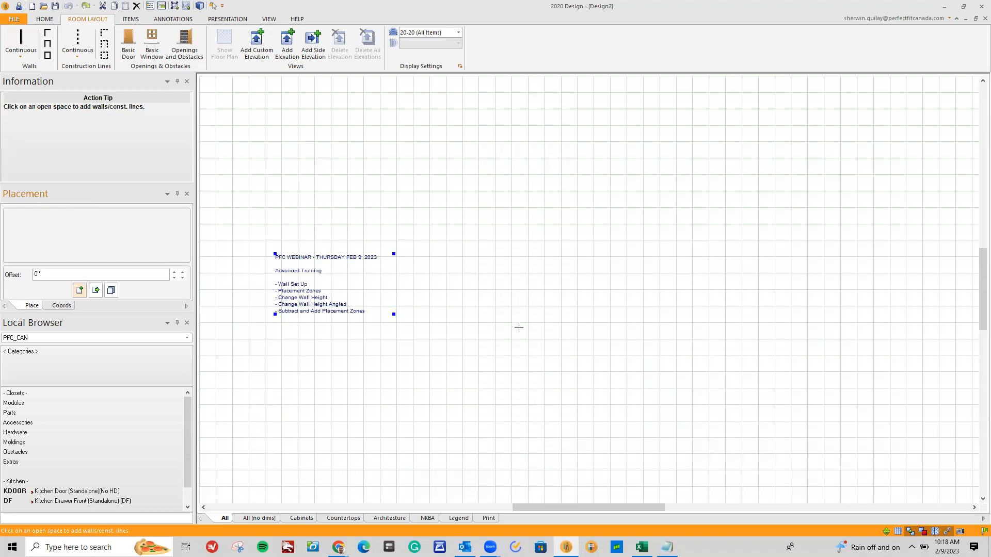
pyautogui.click(593, 326)
pyautogui.write('100')
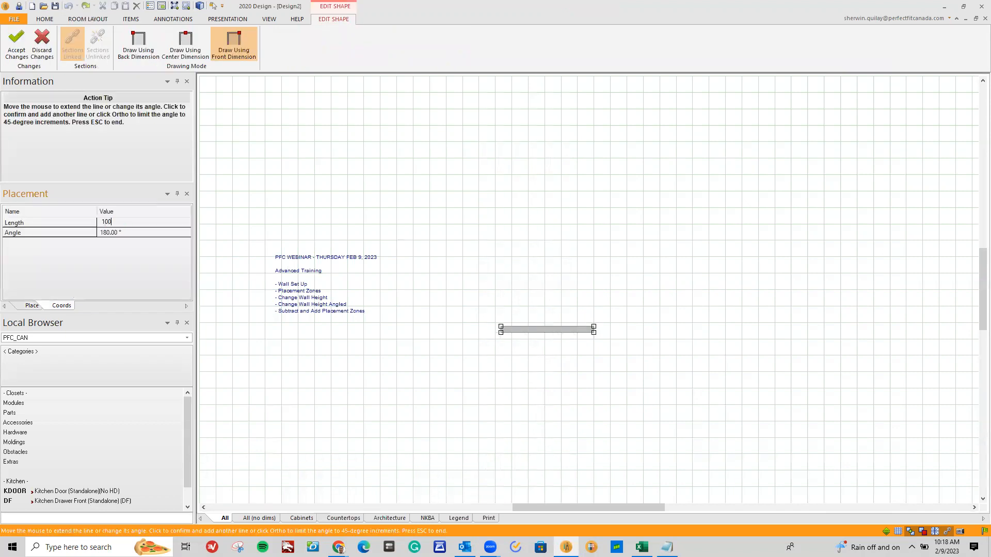
pyautogui.press('Return')
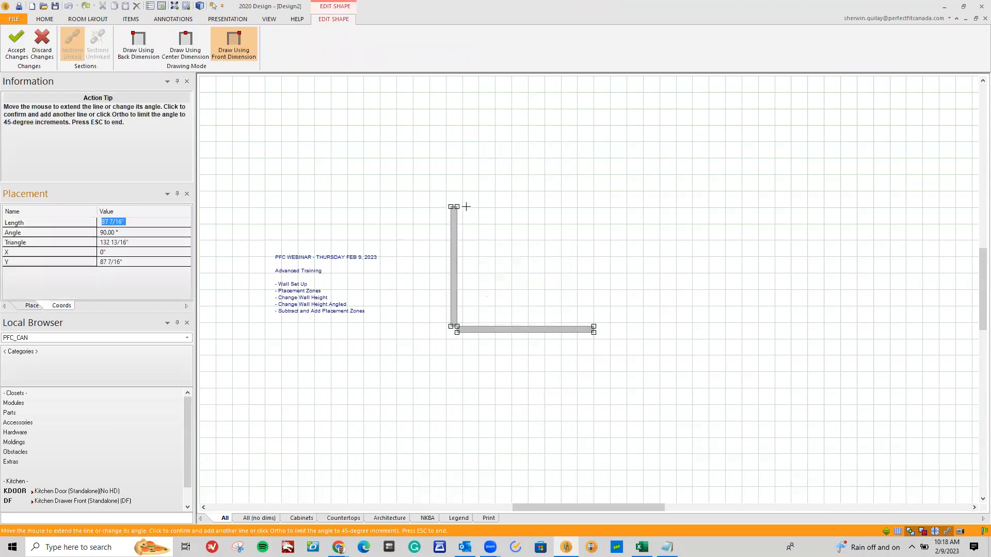
# Continue the wall run with 120-inch left and upper walls and an 80-inch right wall, and finish drawing
pyautogui.write('120')
pyautogui.press('Return')
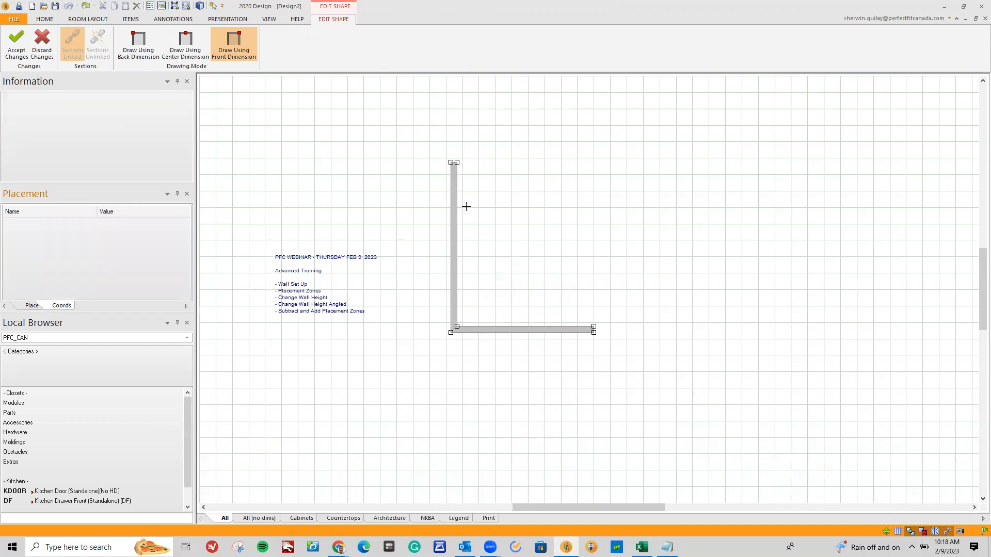
pyautogui.write('120')
pyautogui.press('Return')
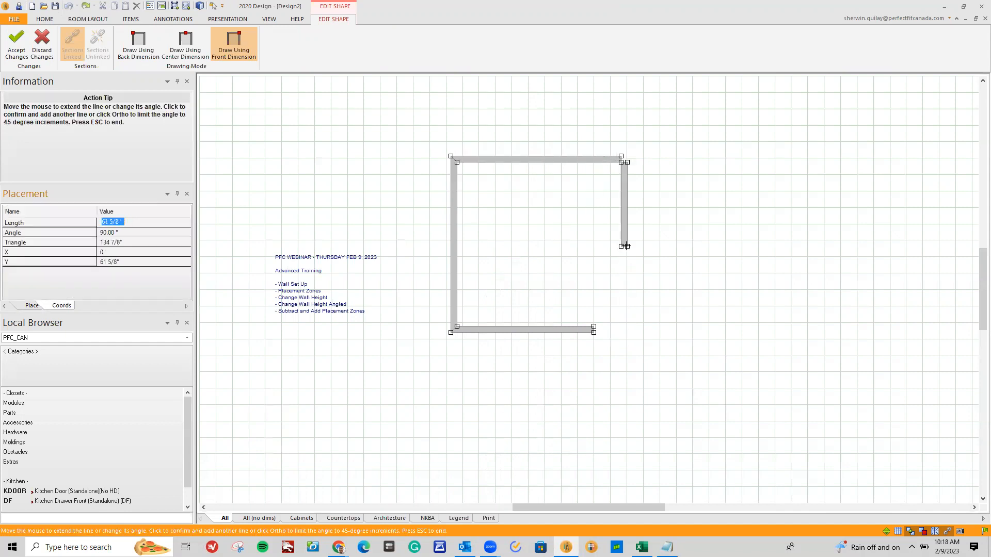
pyautogui.write('60')
pyautogui.press('Return')
pyautogui.press('Escape')
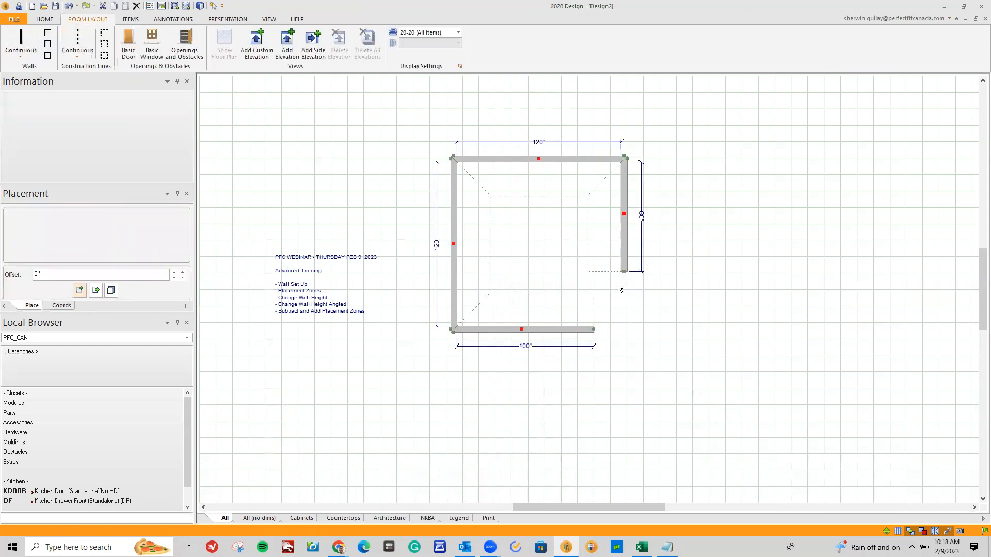
# Create an elevation view for each of the four walls, starting with the 100-inch wall and going around the room
pyautogui.scroll(1, 562, 292)
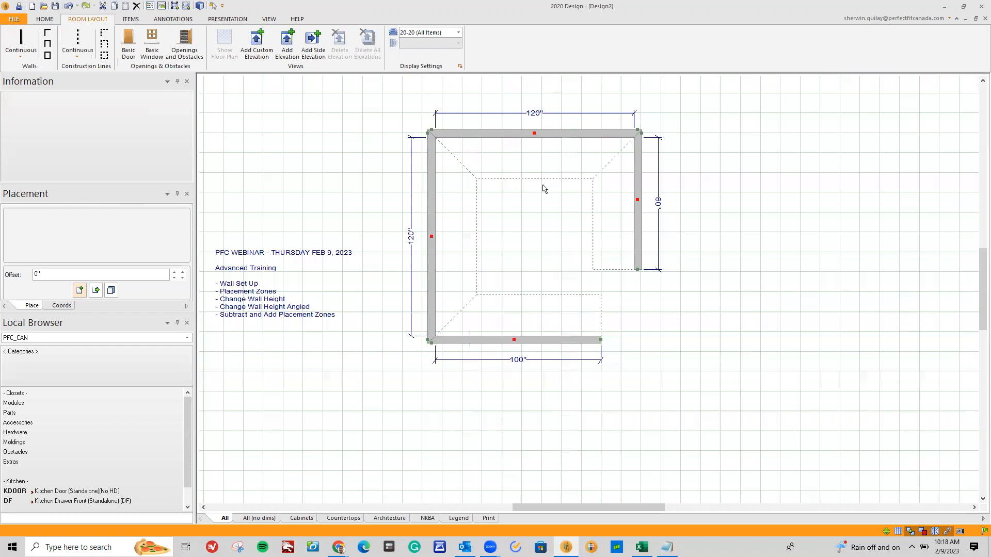
pyautogui.click(537, 325)
pyautogui.click(549, 330)
pyautogui.doubleClick(549, 318)
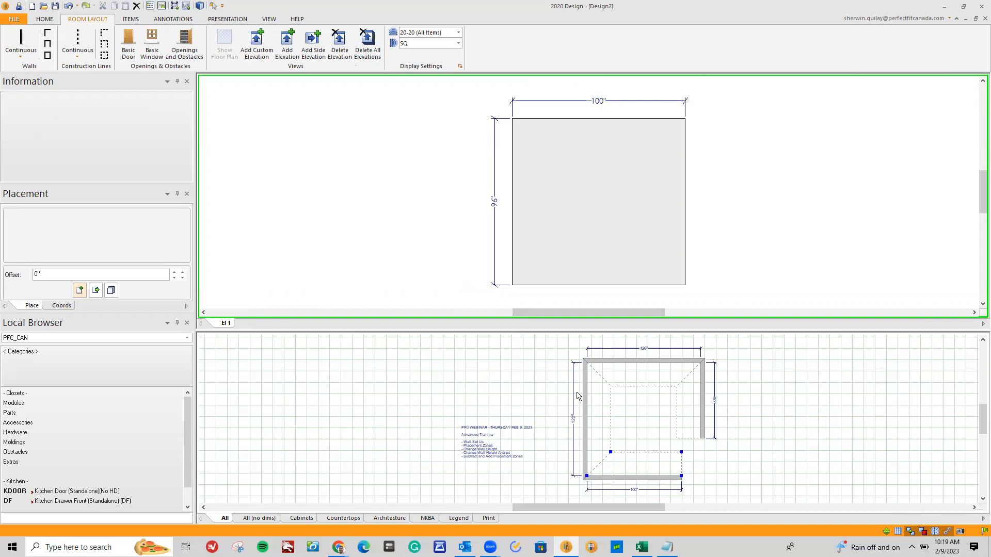
pyautogui.click(596, 413)
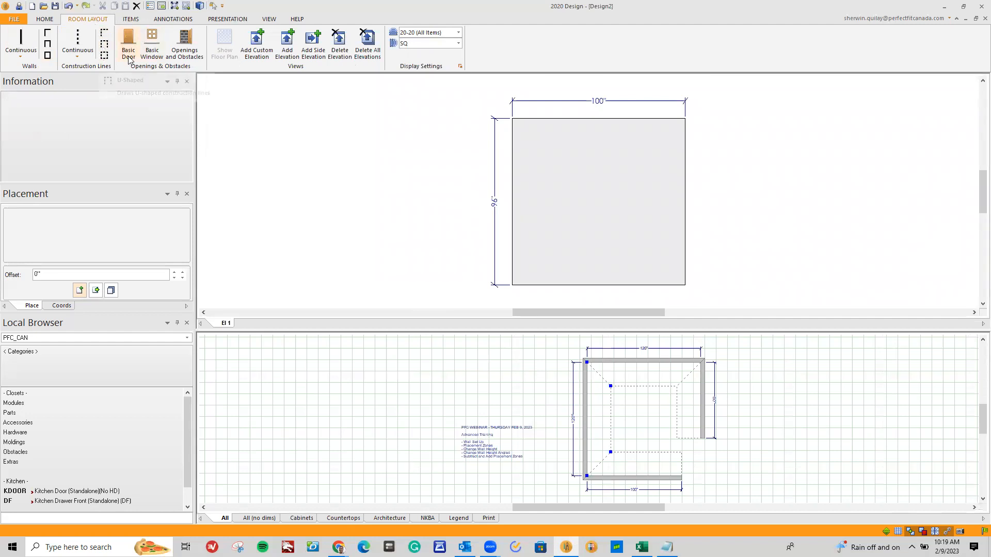
pyautogui.click(285, 46)
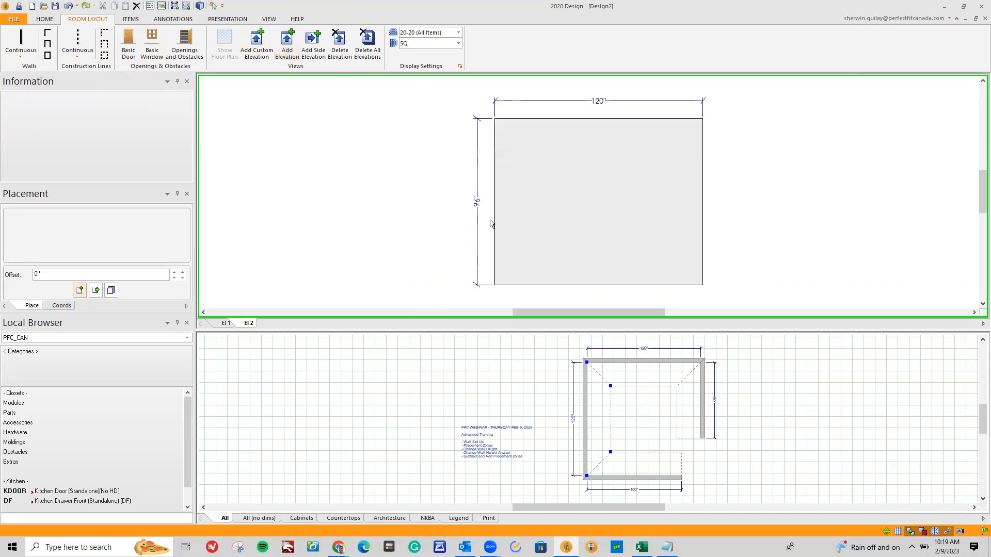
pyautogui.click(640, 382)
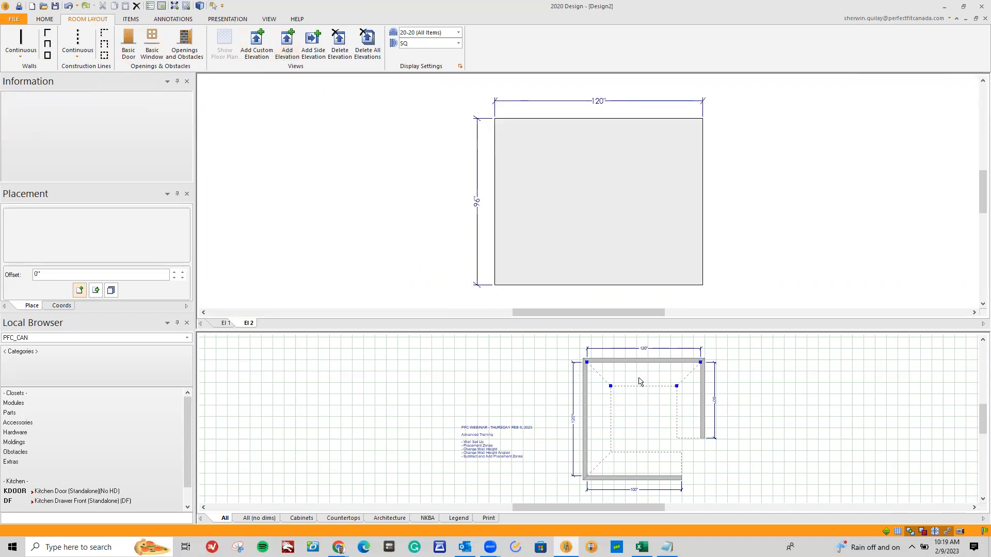
pyautogui.doubleClick(640, 382)
pyautogui.doubleClick(693, 408)
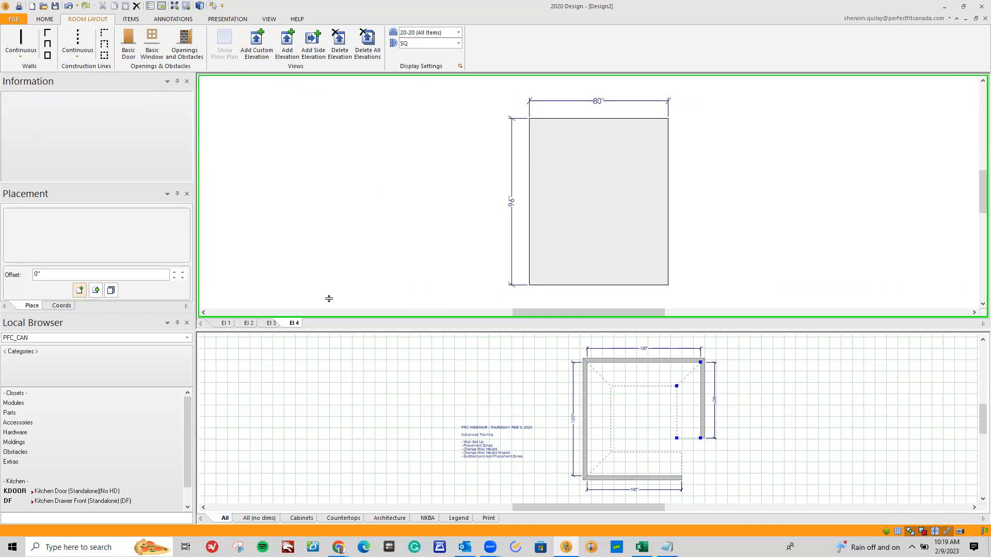
# Enlarge the floor plan view and rename the first elevation as Elevation 1
pyautogui.moveTo(328, 299); pyautogui.dragTo(341, 217)
pyautogui.moveTo(380, 508); pyautogui.dragTo(410, 497)
pyautogui.doubleClick(226, 241)
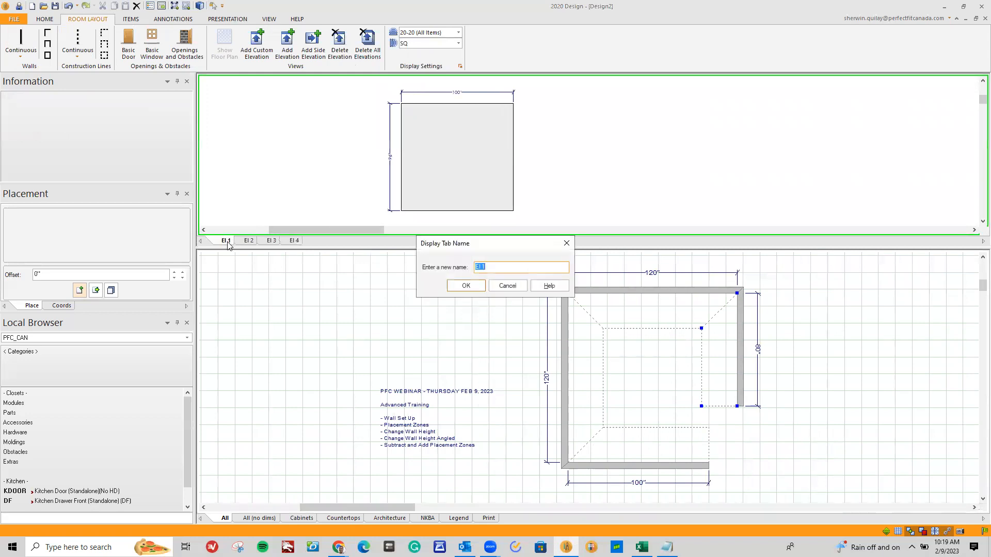
pyautogui.write('Elevation 1')
pyautogui.click(466, 285)
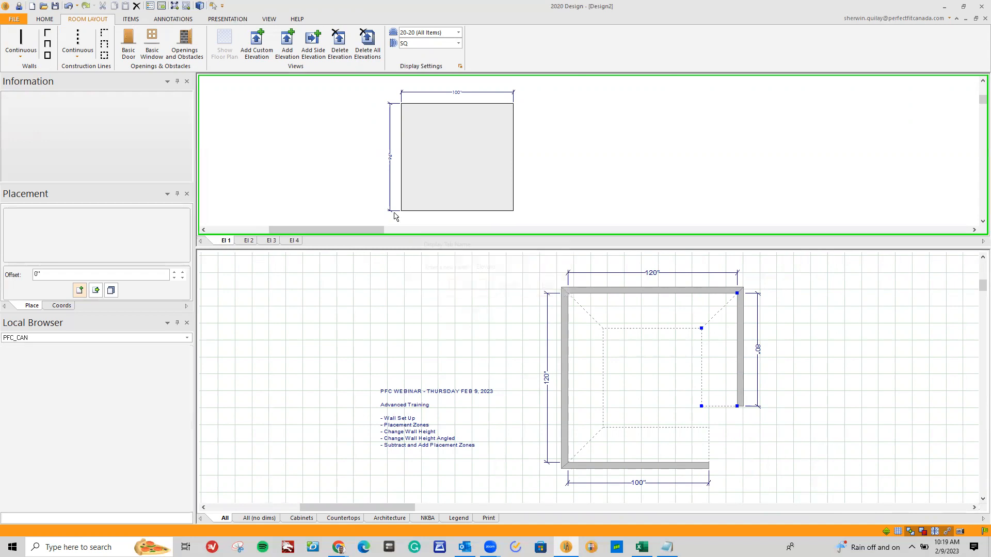
# Add a note reading Elevation 1 above the wall in the first elevation view
pyautogui.click(173, 19)
pyautogui.click(187, 41)
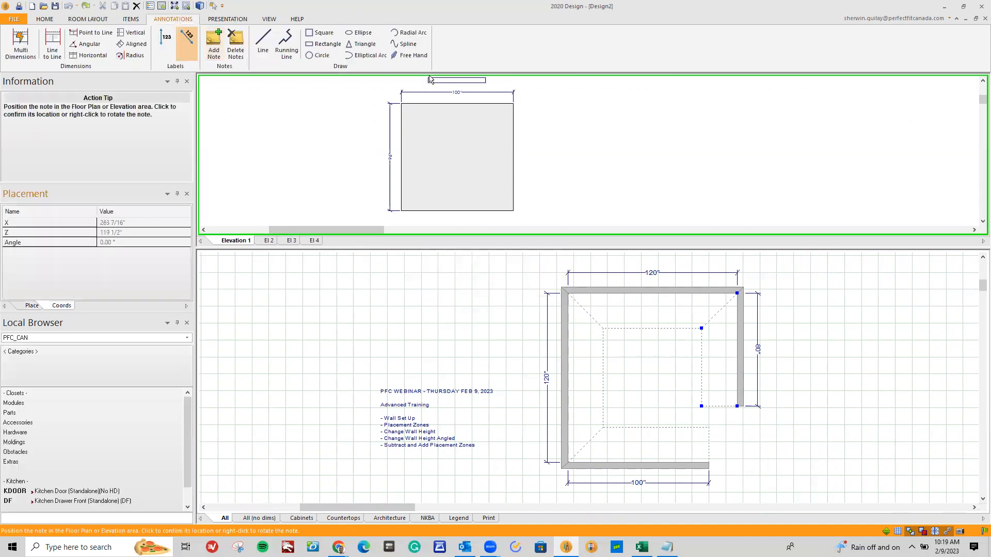
pyautogui.click(425, 88)
pyautogui.press('Return')
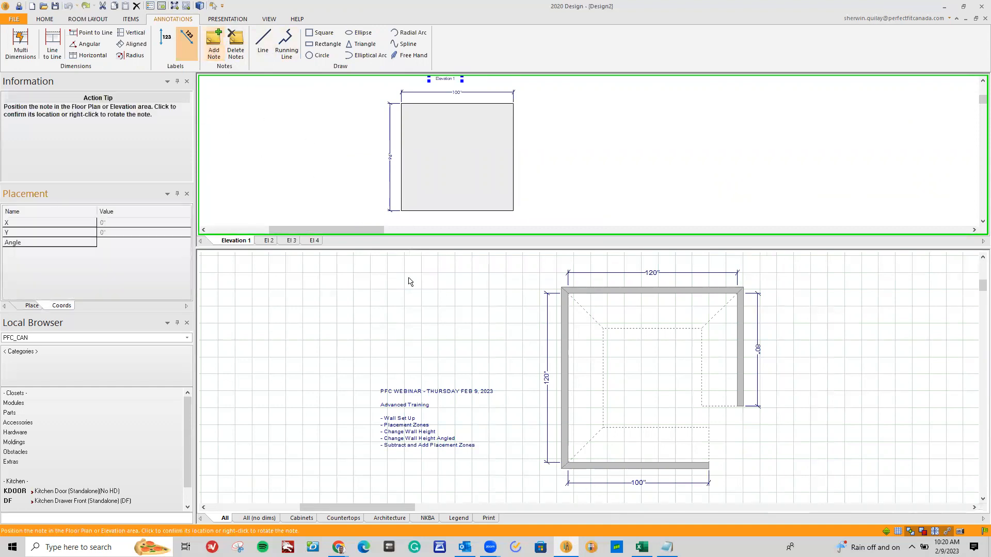
# Place an Elevation 1 note below the 100-inch wall's dimension in the floor plan
pyautogui.click(607, 500)
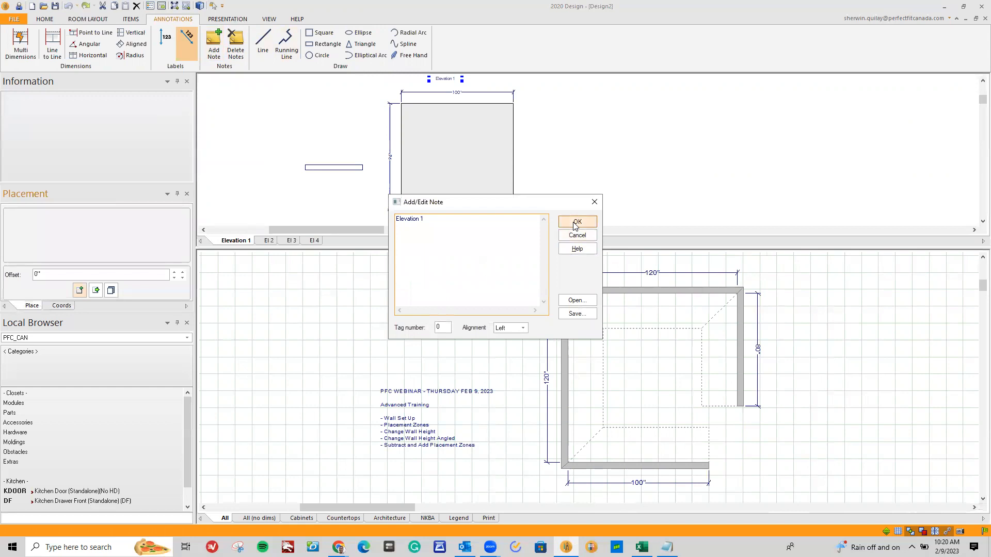
pyautogui.click(578, 222)
pyautogui.click(627, 498)
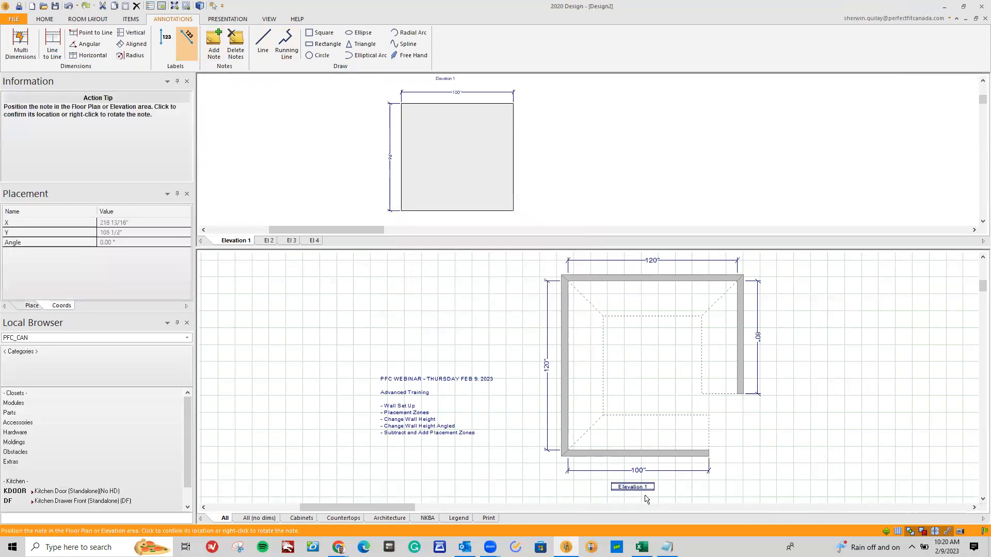
pyautogui.click(649, 487)
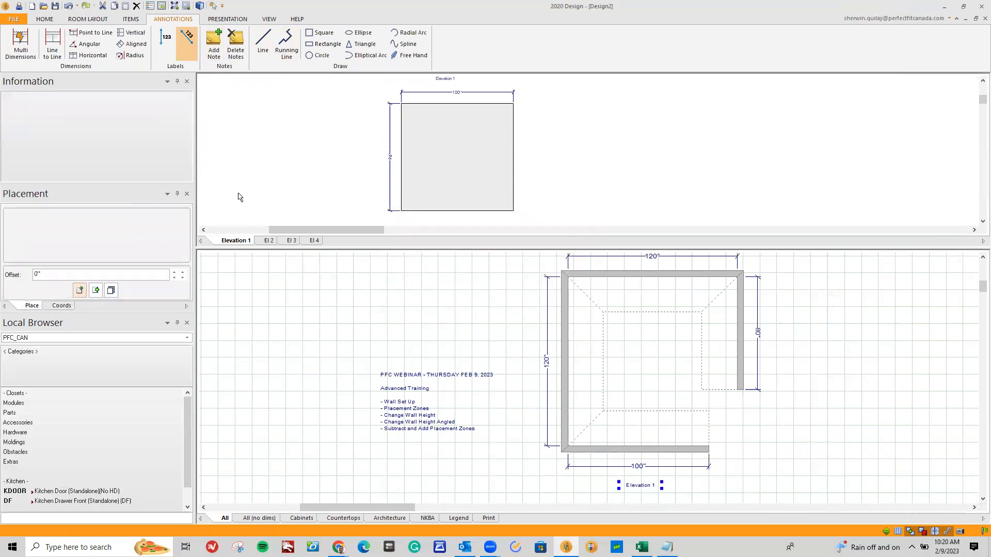
# Rename the second elevation as Elevation 2
pyautogui.doubleClick(266, 241)
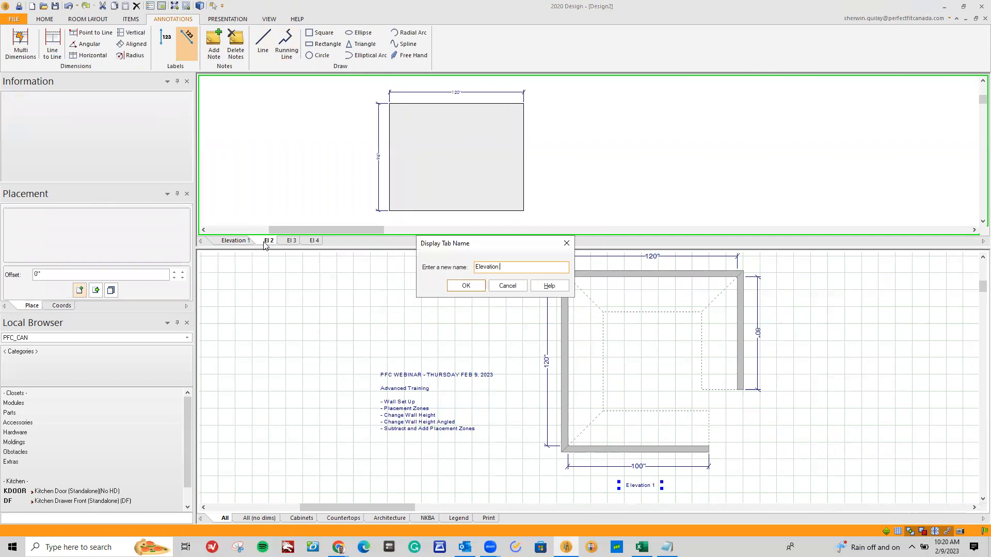
pyautogui.hotkey('ctrl', 'a')
pyautogui.click(466, 285)
# Add a note reading Elevation 2 above the wall in the second elevation view
pyautogui.click(214, 45)
pyautogui.click(420, 82)
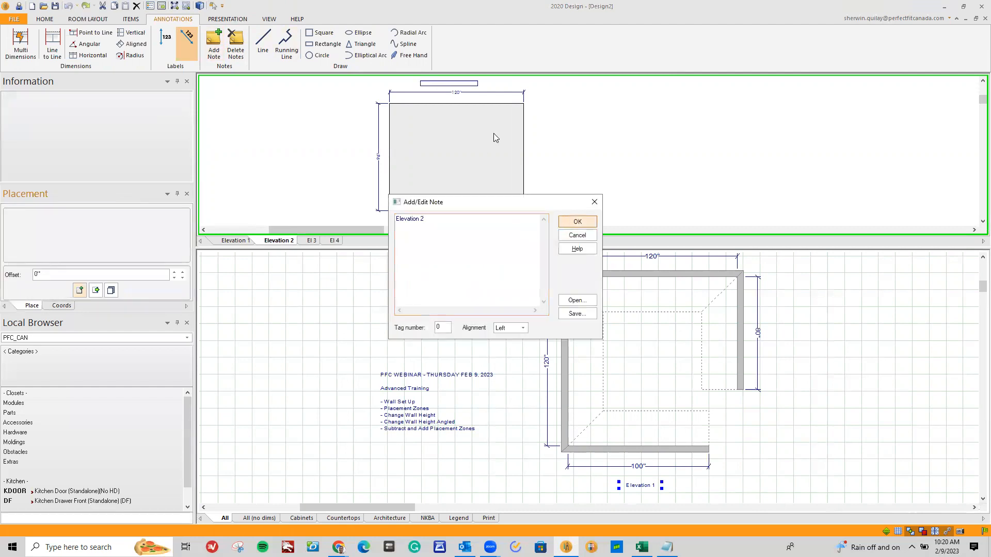
pyautogui.click(574, 223)
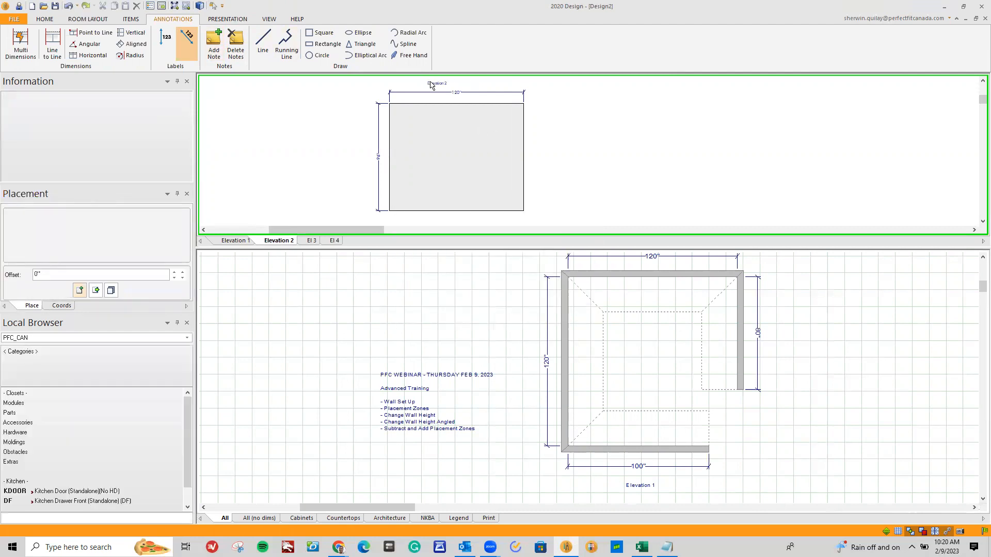
# Add an Elevation 2 note to the floor plan, rotated vertically and placed beside the left 120-inch wall
pyautogui.click(469, 317)
pyautogui.press('Return')
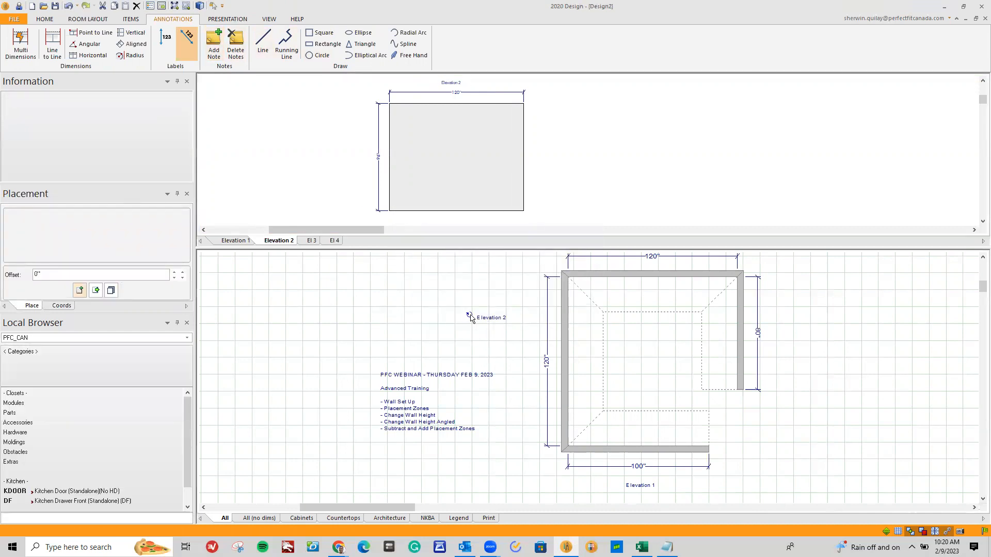
pyautogui.click(473, 298)
pyautogui.moveTo(474, 298); pyautogui.dragTo(530, 371)
# Rename the third elevation as Elevation 3
pyautogui.scroll(-2, 520, 363)
pyautogui.scroll(-2, 516, 365)
pyautogui.scroll(3, 711, 302)
pyautogui.doubleClick(311, 241)
pyautogui.write('Elevation 3')
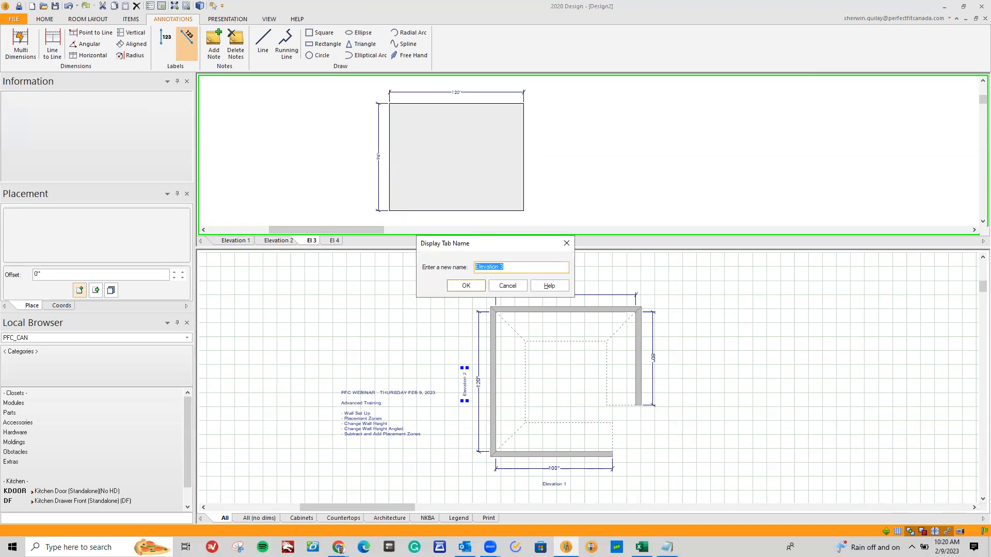
pyautogui.click(466, 285)
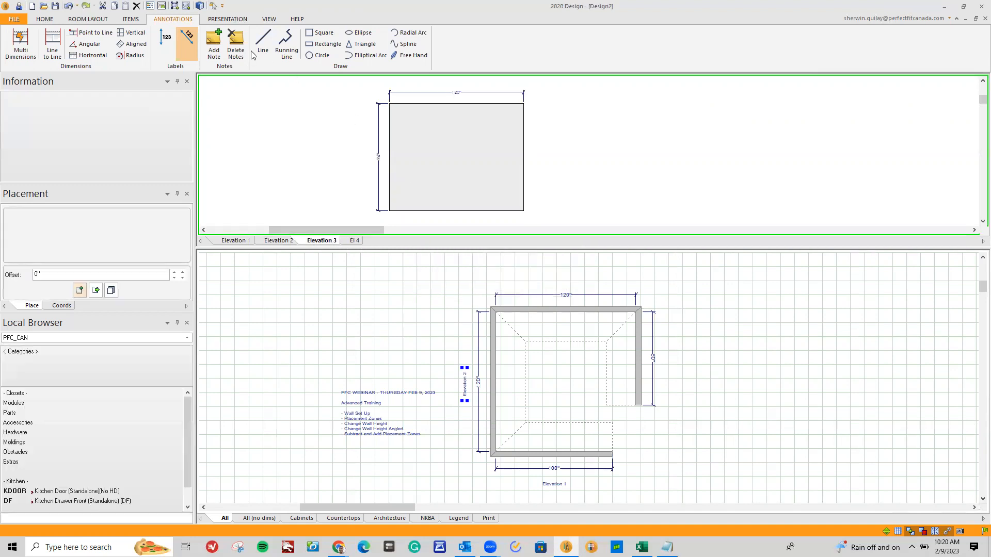
# Add a note reading Elevation 3 above the wall's width dimension in the third elevation view
pyautogui.click(213, 44)
pyautogui.click(463, 115)
pyautogui.write('Elevation 3')
pyautogui.click(565, 221)
pyautogui.moveTo(436, 84); pyautogui.dragTo(448, 84)
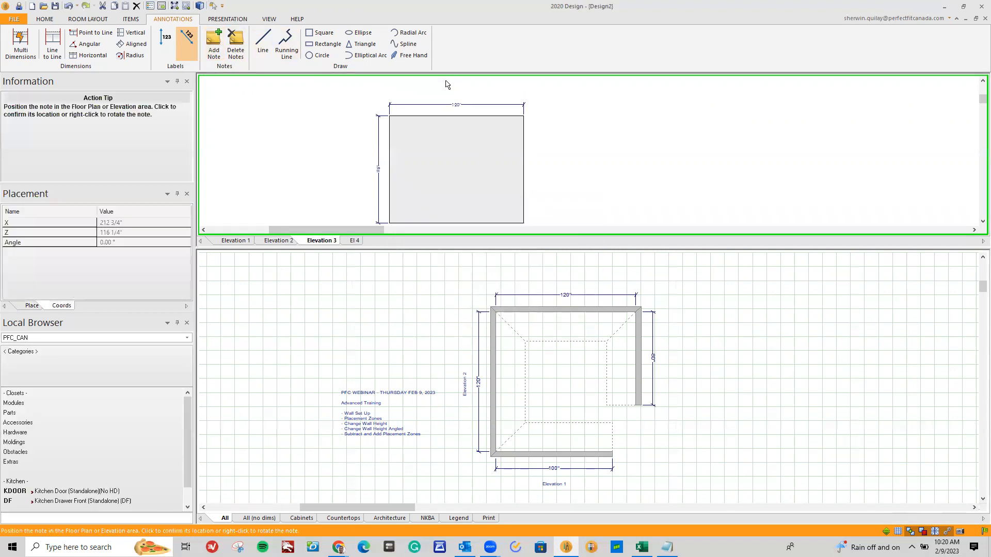
pyautogui.click(457, 101)
pyautogui.scroll(1, 474, 187)
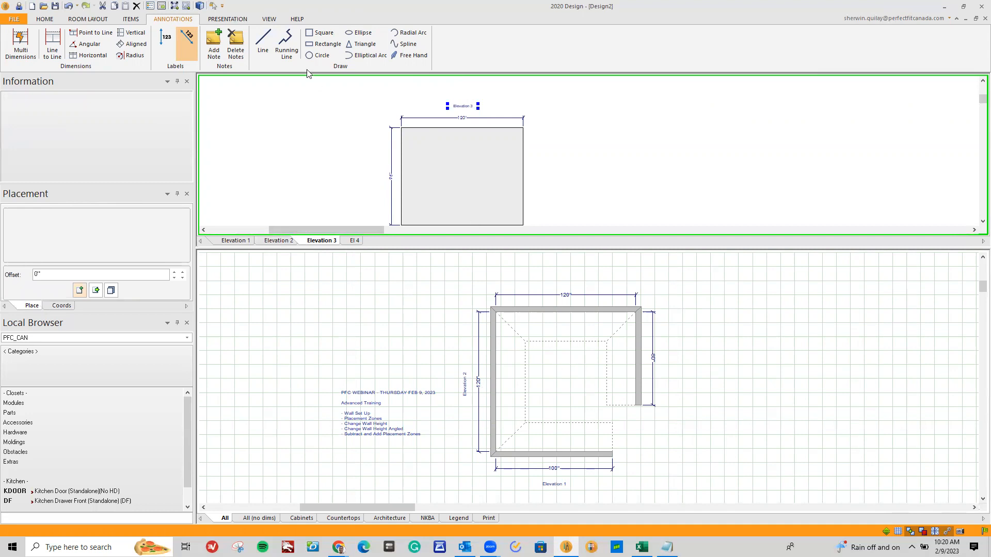
# Add an Elevation 3 note to the floor plan, centred above the upper 120-inch wall's dimension
pyautogui.click(214, 43)
pyautogui.click(540, 282)
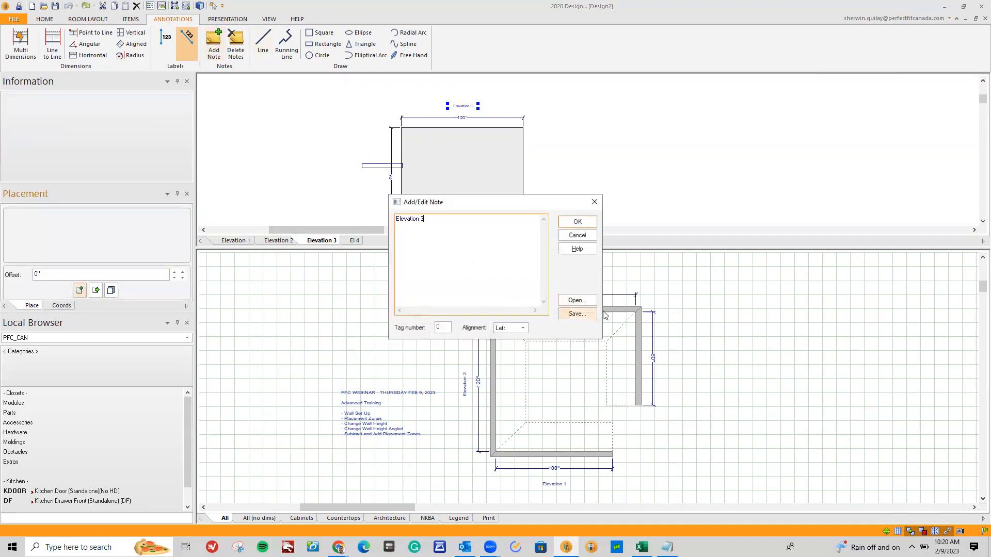
pyautogui.click(575, 220)
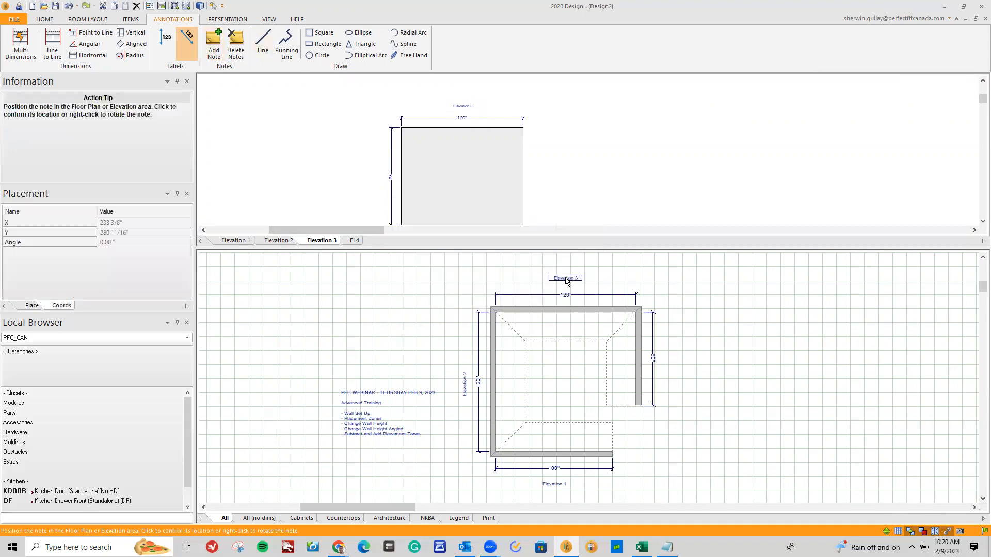
# Rename the fourth elevation as Elevation 4
pyautogui.doubleClick(355, 241)
pyautogui.write('Elevation 4')
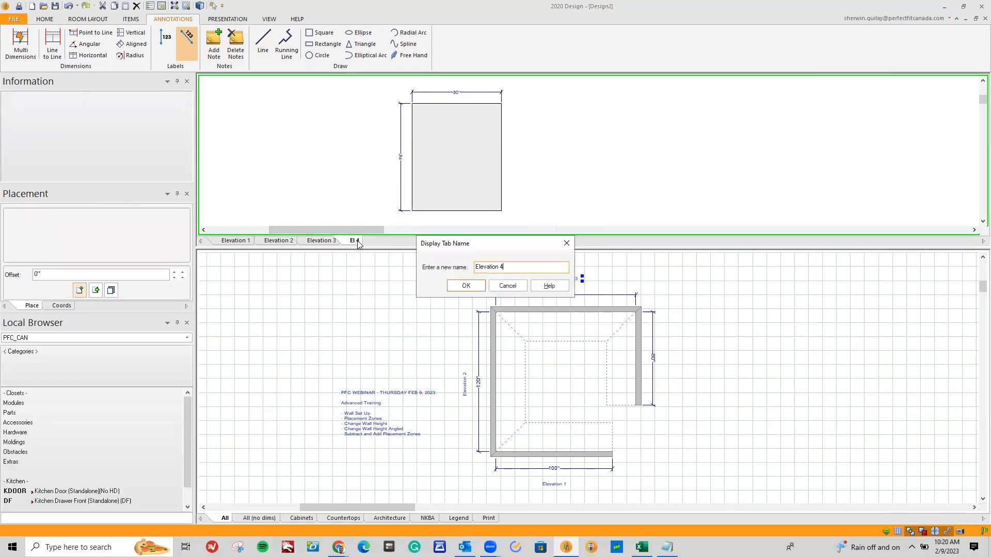
pyautogui.hotkey('ctrl', 'a')
# Add a note reading Elevation 4 above the wall's width dimension in the fourth elevation view
pyautogui.click(213, 44)
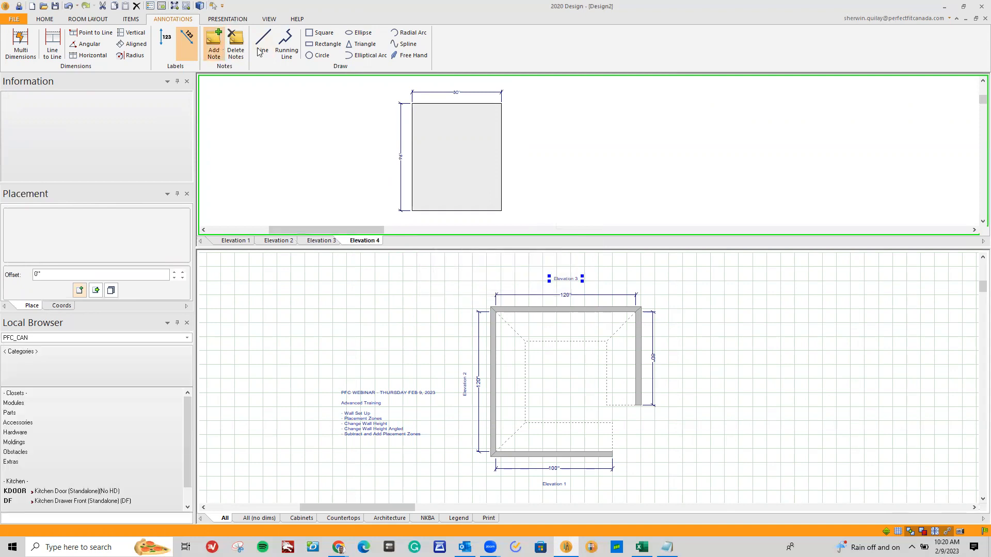
pyautogui.click(458, 83)
pyautogui.click(589, 218)
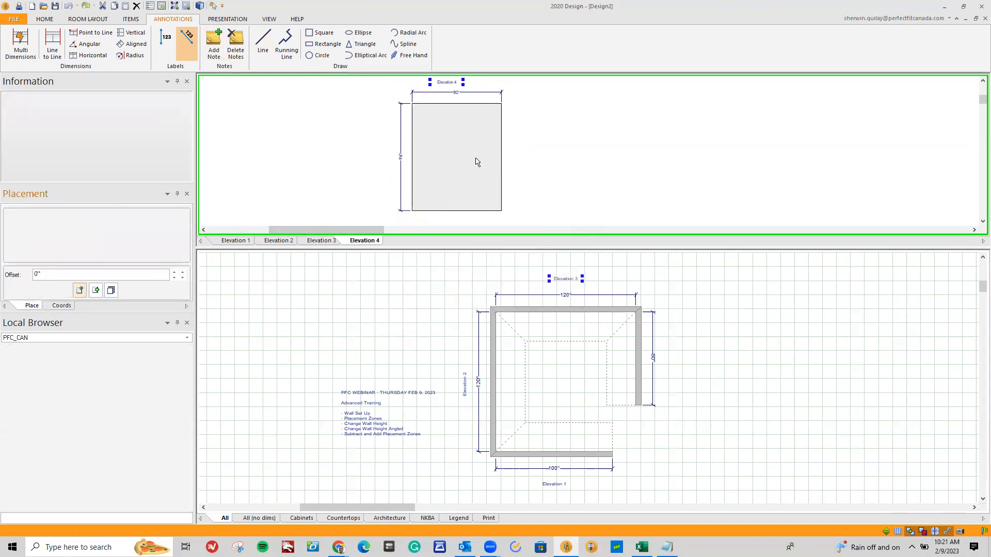
# Add an Elevation 4 note to the floor plan, rotated vertically and placed beside the 80-inch wall's dimension
pyautogui.click(665, 367)
pyautogui.click(577, 222)
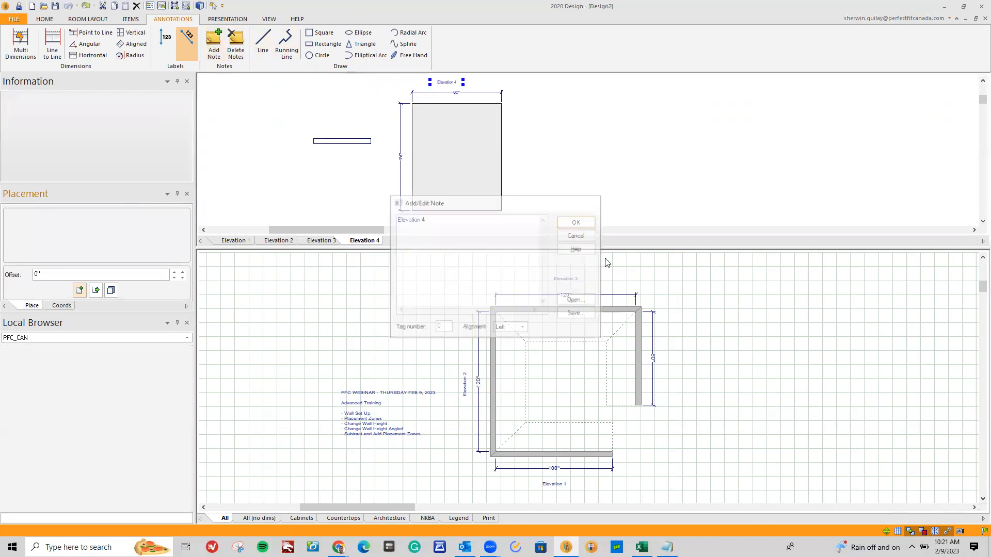
pyautogui.scroll(2, 684, 376)
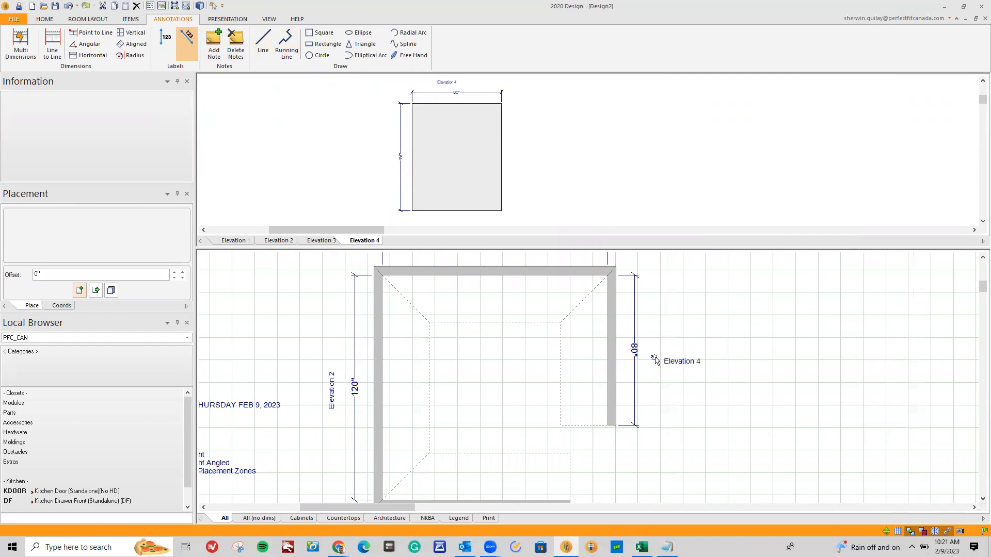
pyautogui.click(654, 359)
pyautogui.moveTo(654, 358)
pyautogui.mouseDown()
pyautogui.moveTo(666, 372)
pyautogui.moveTo(652, 388)
pyautogui.moveTo(661, 358)
pyautogui.mouseUp()
pyautogui.click(681, 413)
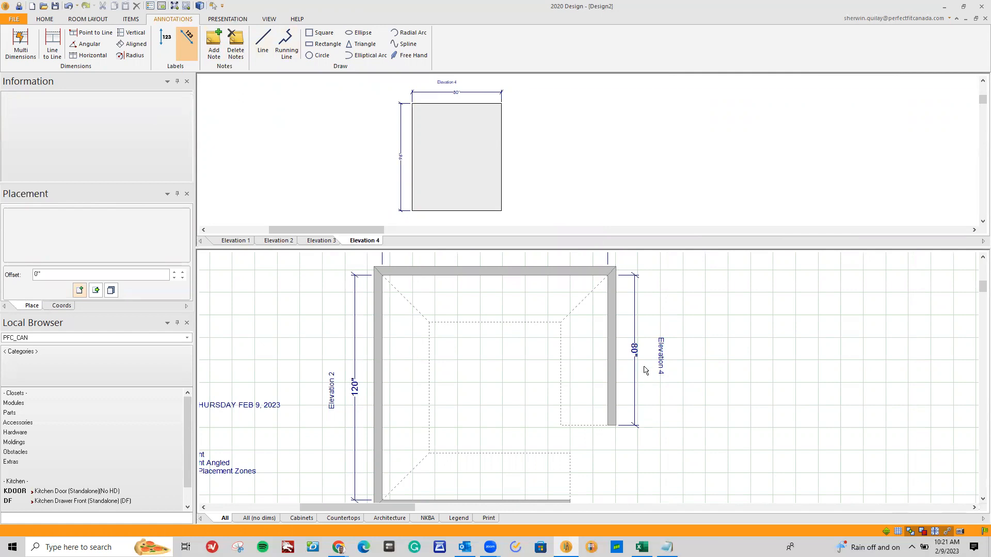
# Try rotating the floor plan's Elevation 4 note to a slanted angle, and return it to vertical beside the 80-inch wall
pyautogui.click(661, 360)
pyautogui.rightClick(662, 360)
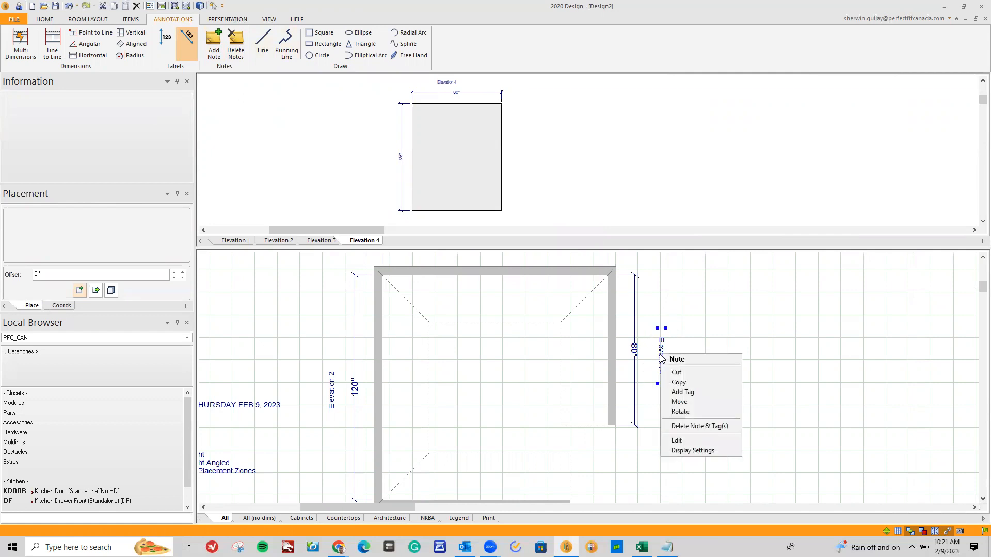
pyautogui.click(698, 413)
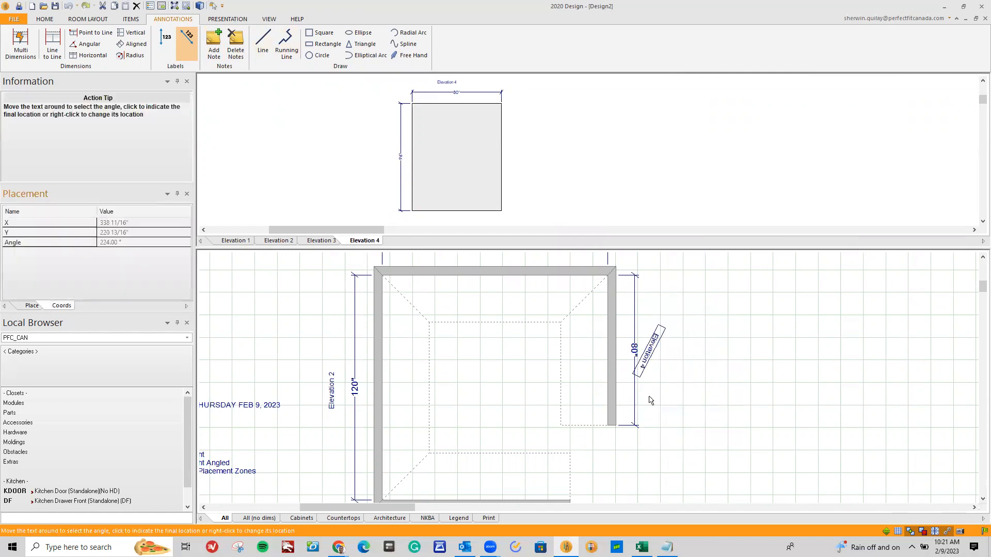
pyautogui.click(766, 368)
pyautogui.click(760, 385)
pyautogui.click(689, 346)
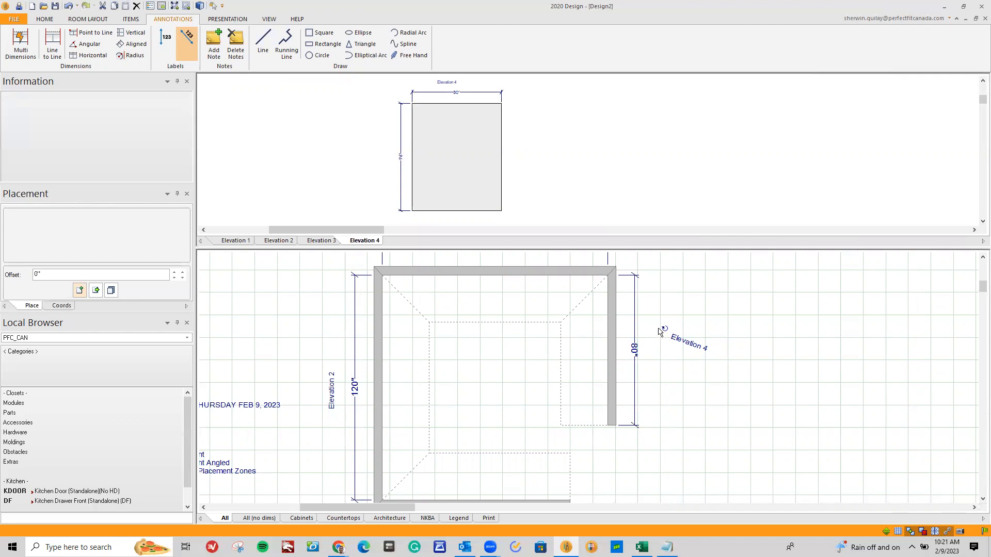
pyautogui.moveTo(663, 331); pyautogui.dragTo(659, 354)
pyautogui.scroll(-3, 679, 381)
pyautogui.scroll(1, 595, 441)
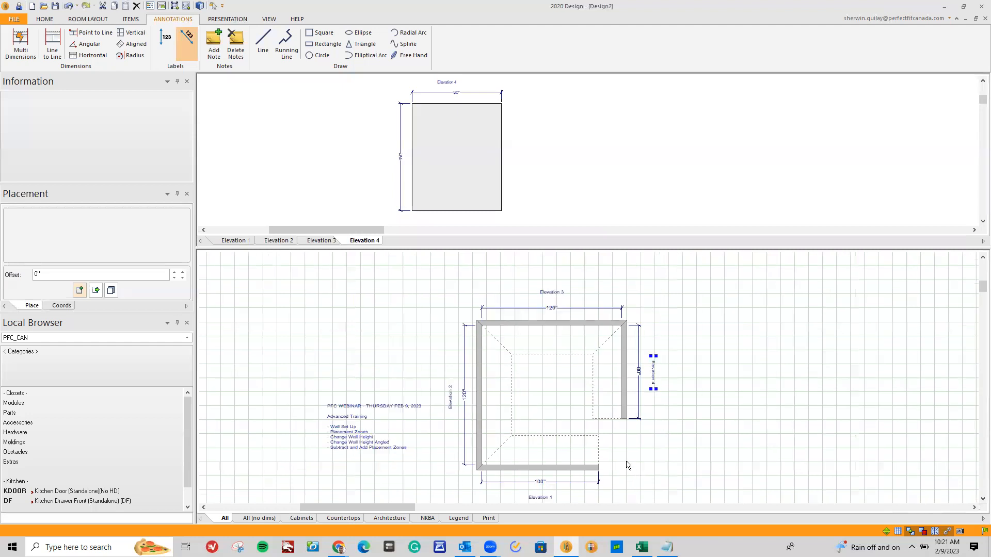
# Enlarge the elevation area and examine the Elevation 3 wall with its label and dimensions
pyautogui.moveTo(440, 247); pyautogui.dragTo(481, 302)
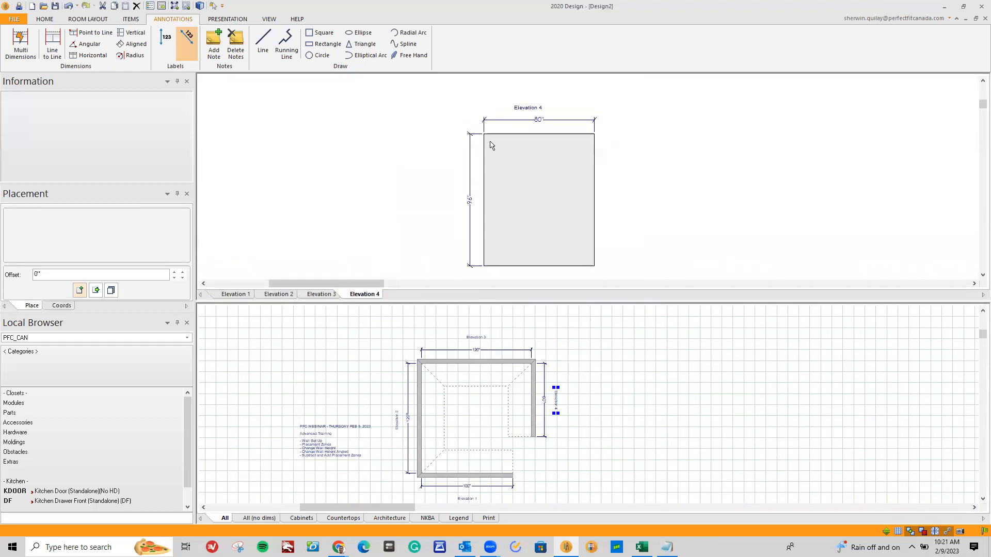
pyautogui.click(321, 295)
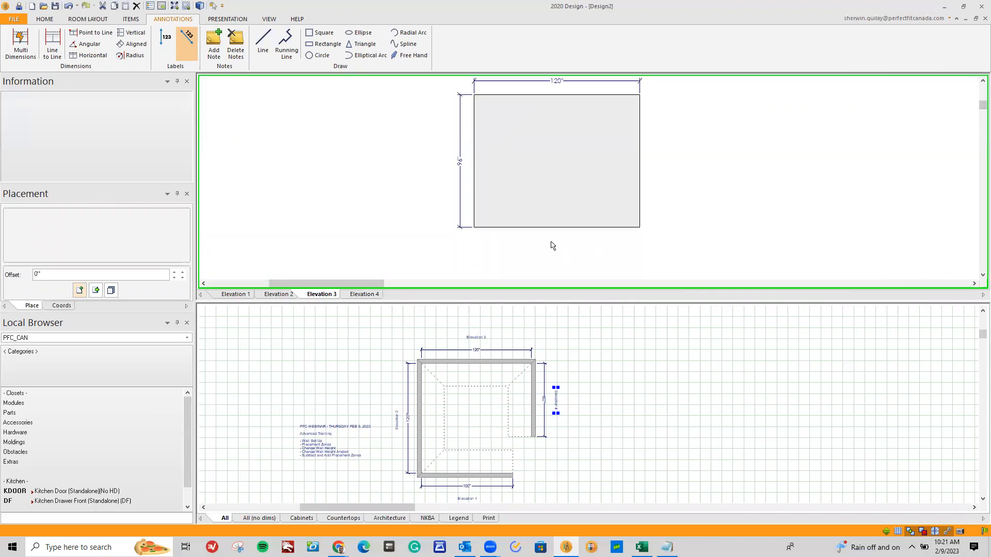
pyautogui.scroll(-1, 545, 238)
pyautogui.scroll(1, 715, 104)
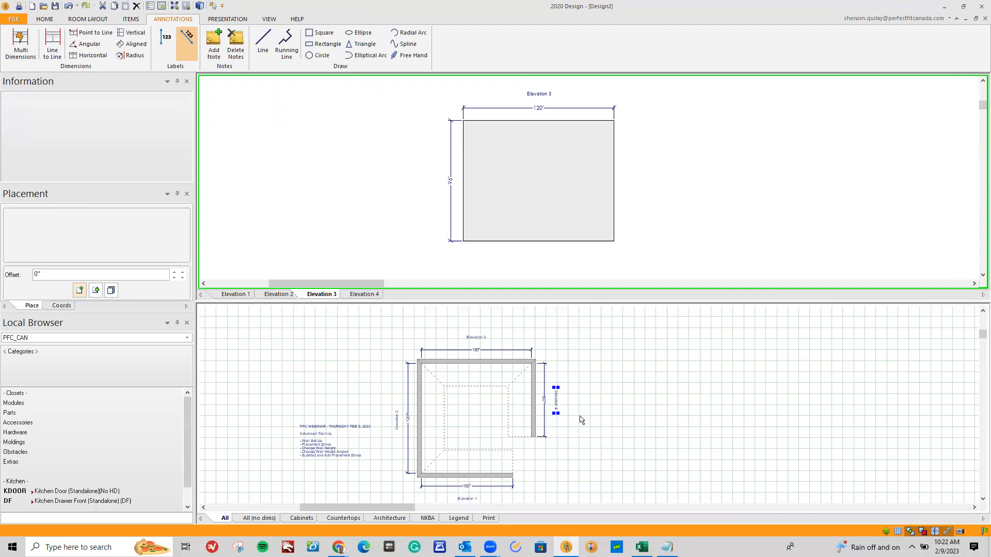
# Enlarge the floor plan area and examine the dimension properties of Wall 3 and Wall 1
pyautogui.moveTo(583, 303); pyautogui.dragTo(599, 168)
pyautogui.moveTo(393, 508); pyautogui.dragTo(408, 508)
pyautogui.scroll(1, 692, 460)
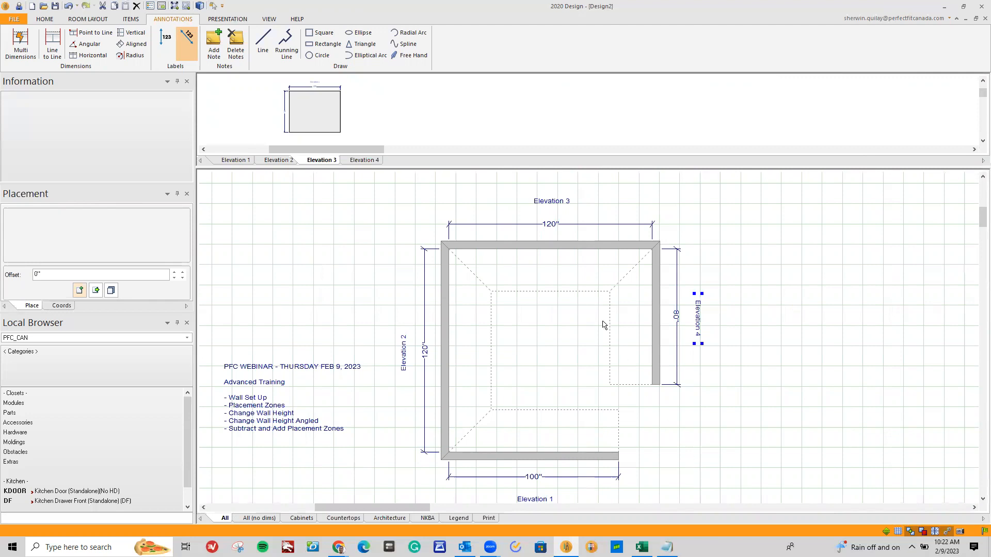
pyautogui.click(553, 246)
pyautogui.rightClick(608, 251)
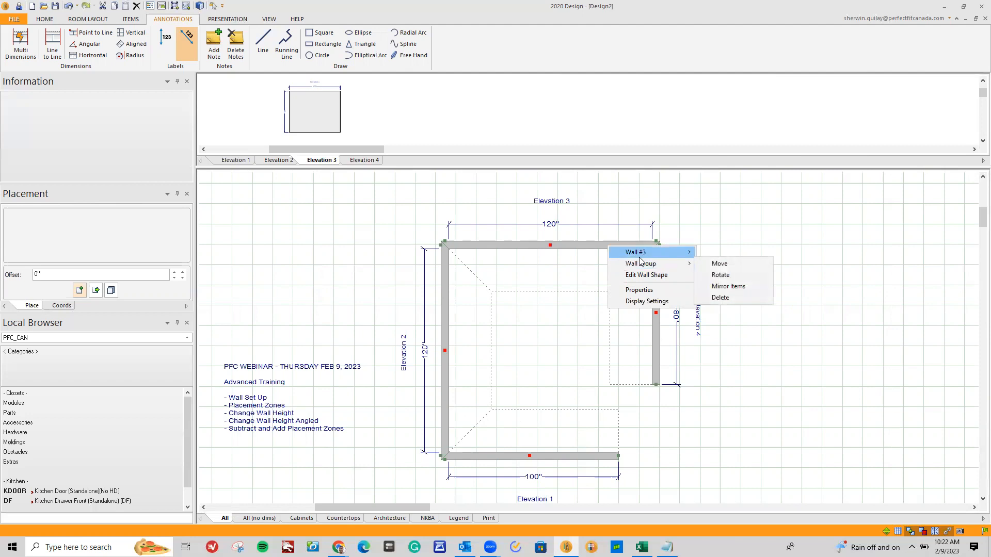
pyautogui.moveTo(641, 258)
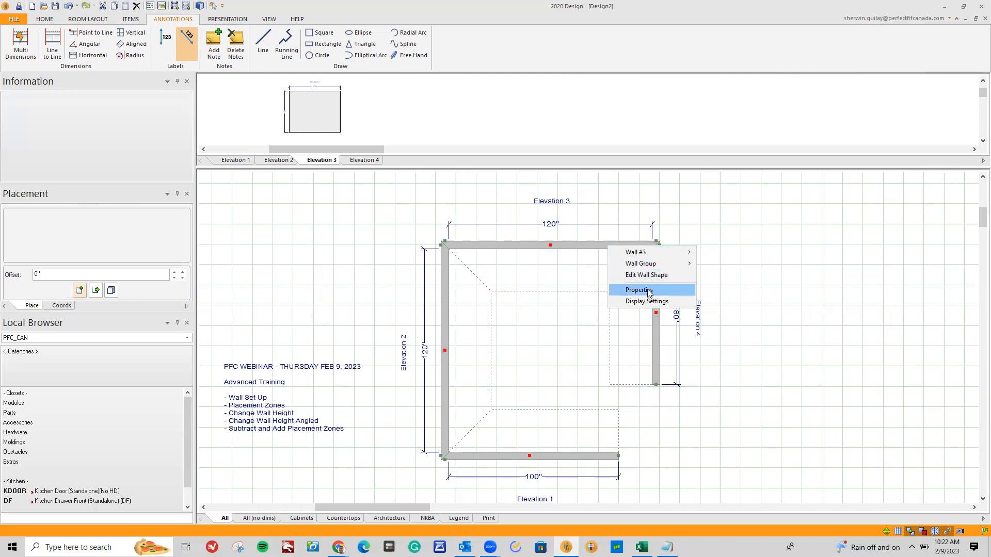
pyautogui.click(649, 291)
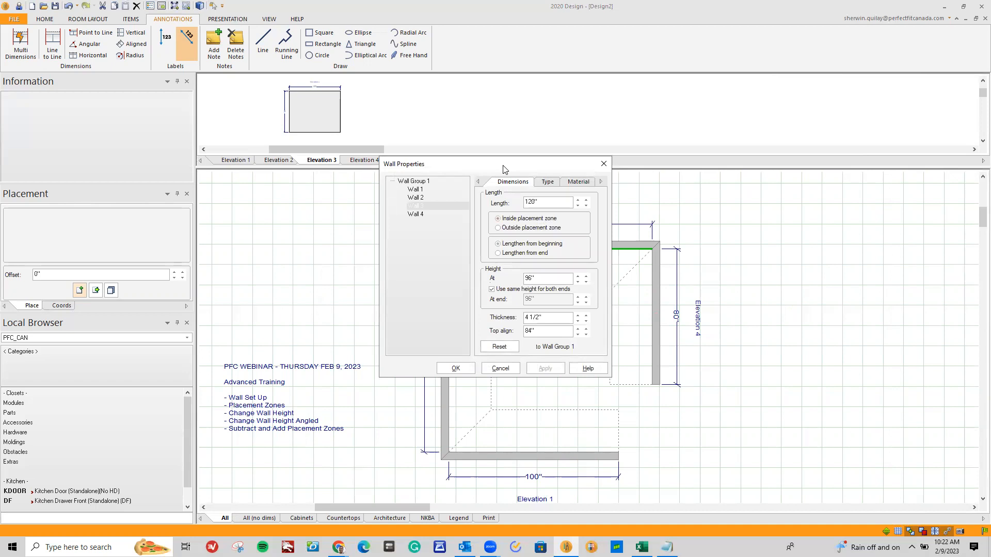
pyautogui.moveTo(504, 169); pyautogui.dragTo(820, 185)
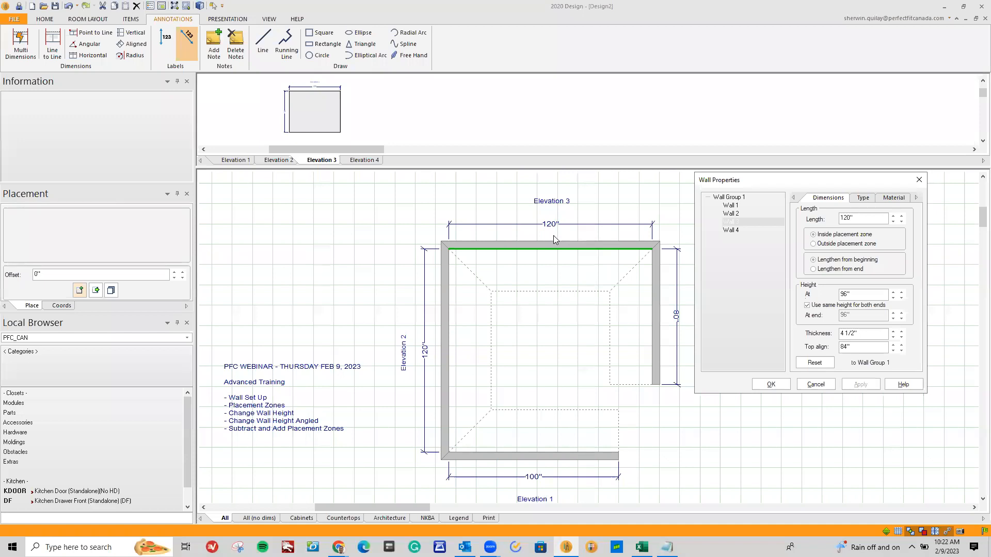
pyautogui.click(732, 206)
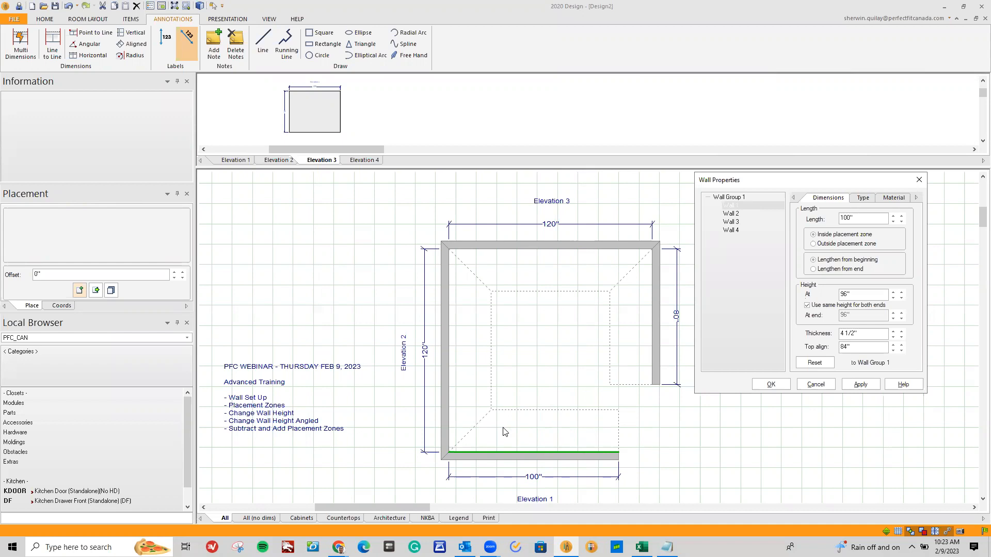
# Set the height of all walls in Wall Group 1 to 120 inches
pyautogui.click(728, 197)
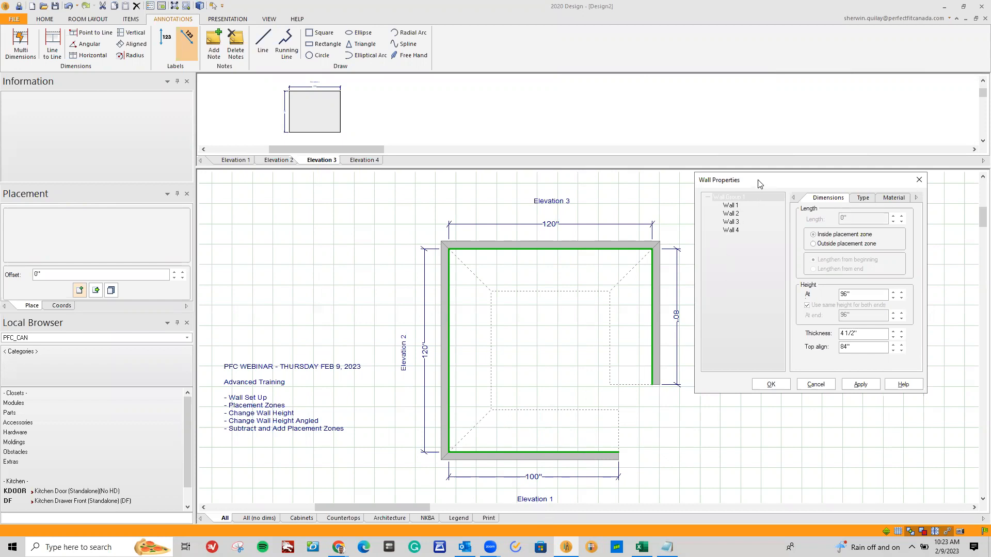
pyautogui.moveTo(759, 184); pyautogui.dragTo(751, 203)
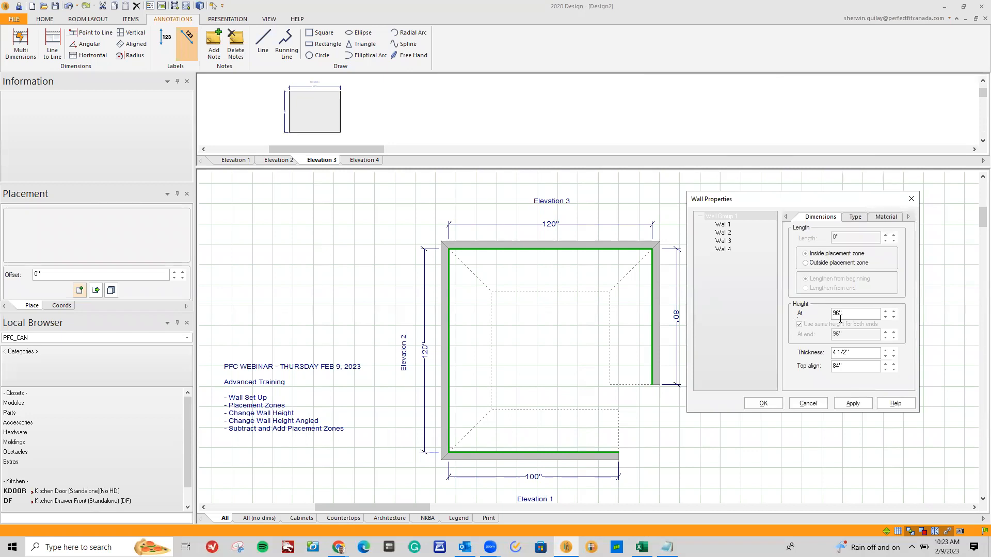
pyautogui.doubleClick(886, 311)
pyautogui.moveTo(869, 314); pyautogui.dragTo(819, 314)
pyautogui.write('120')
pyautogui.click(852, 403)
pyautogui.click(764, 404)
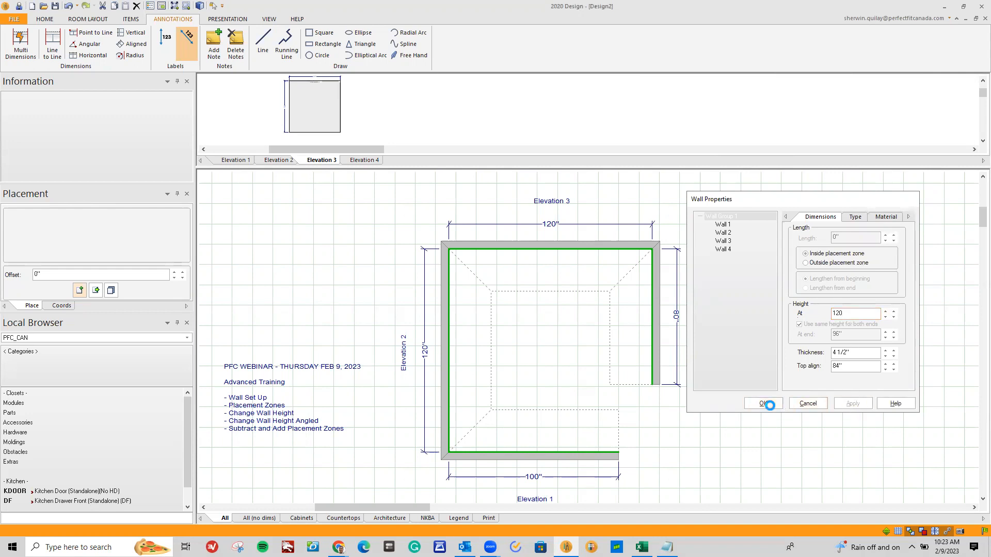
# Enlarge the elevation area and move the Elevation 3 note above the wall's width dimension
pyautogui.moveTo(571, 169); pyautogui.dragTo(560, 333)
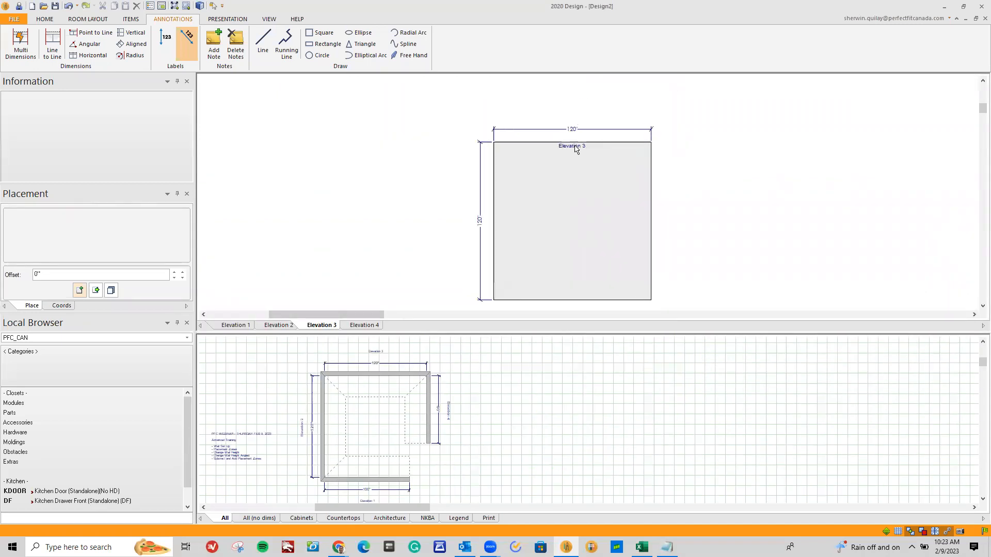
pyautogui.click(578, 146)
pyautogui.click(579, 112)
# Move the Elevation 1 and Elevation 2 notes above the width dimensions in their elevation views
pyautogui.click(240, 326)
pyautogui.click(560, 137)
pyautogui.click(570, 105)
pyautogui.click(279, 326)
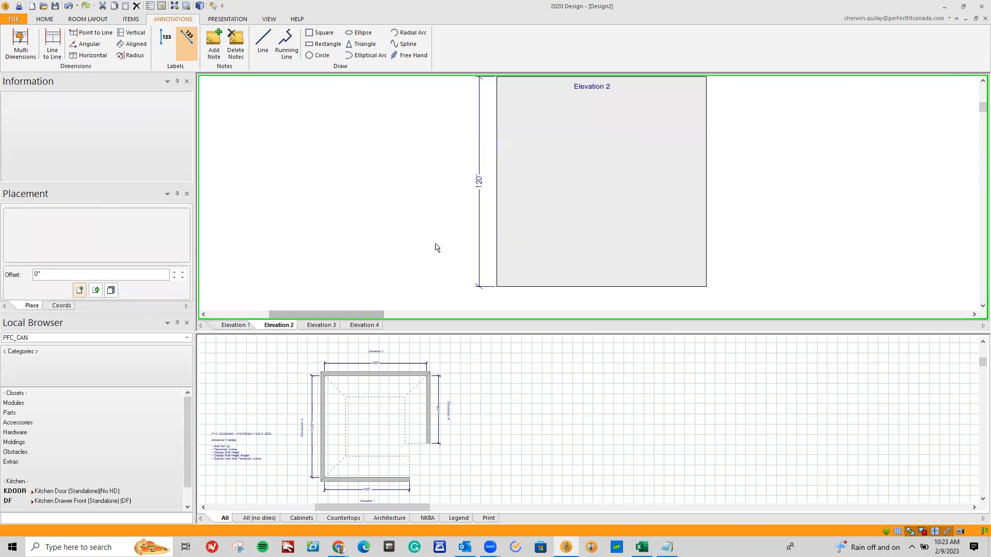
pyautogui.click(545, 149)
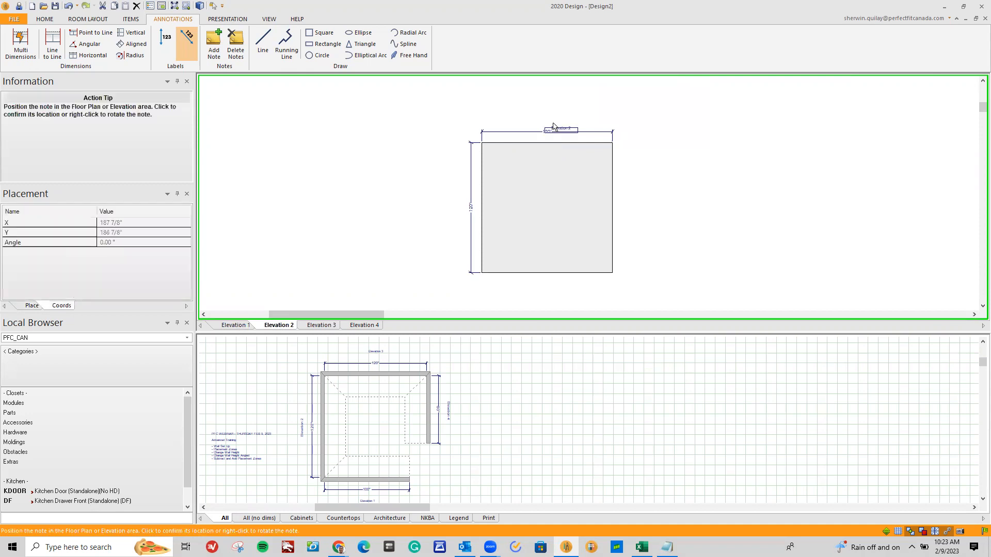
pyautogui.click(546, 114)
# Enlarge the floor plan area and examine the dimension properties of Wall 4 and the whole Wall Group 1
pyautogui.moveTo(526, 333); pyautogui.dragTo(555, 212)
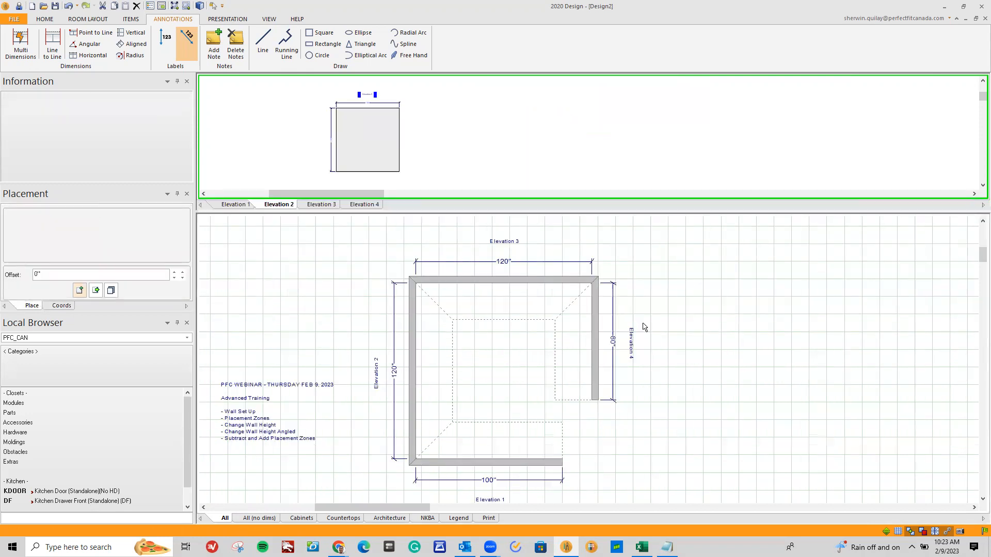
pyautogui.rightClick(595, 301)
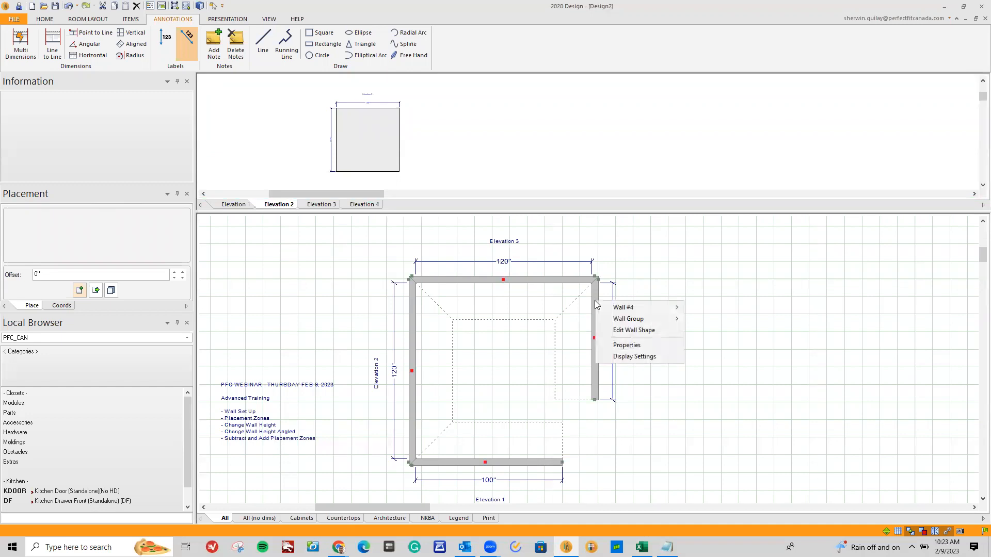
pyautogui.click(627, 344)
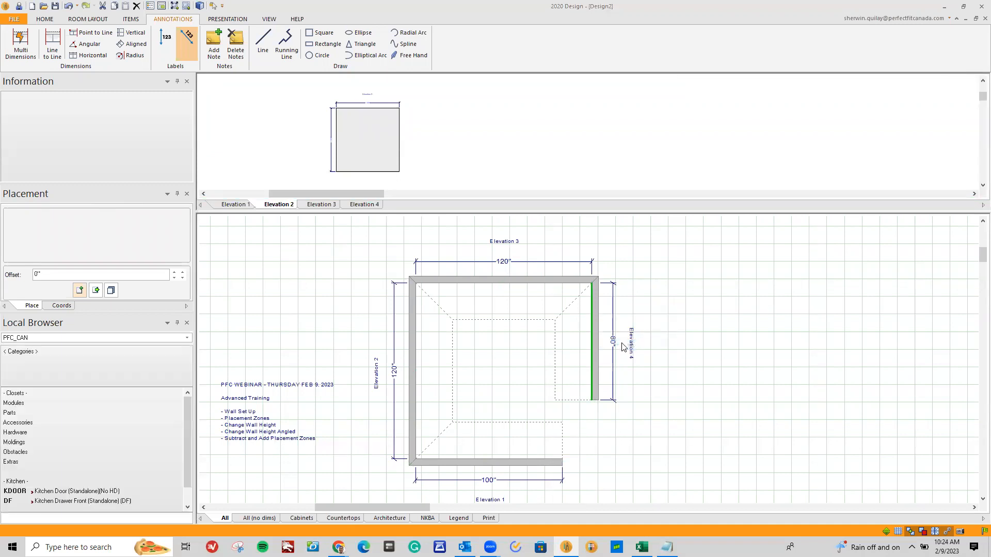
pyautogui.moveTo(485, 171); pyautogui.dragTo(746, 213)
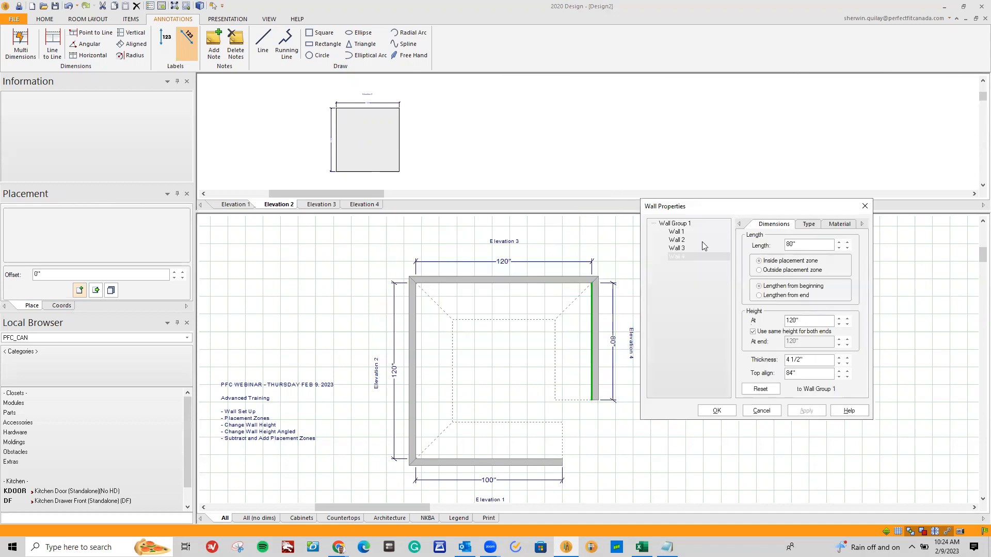
pyautogui.click(679, 224)
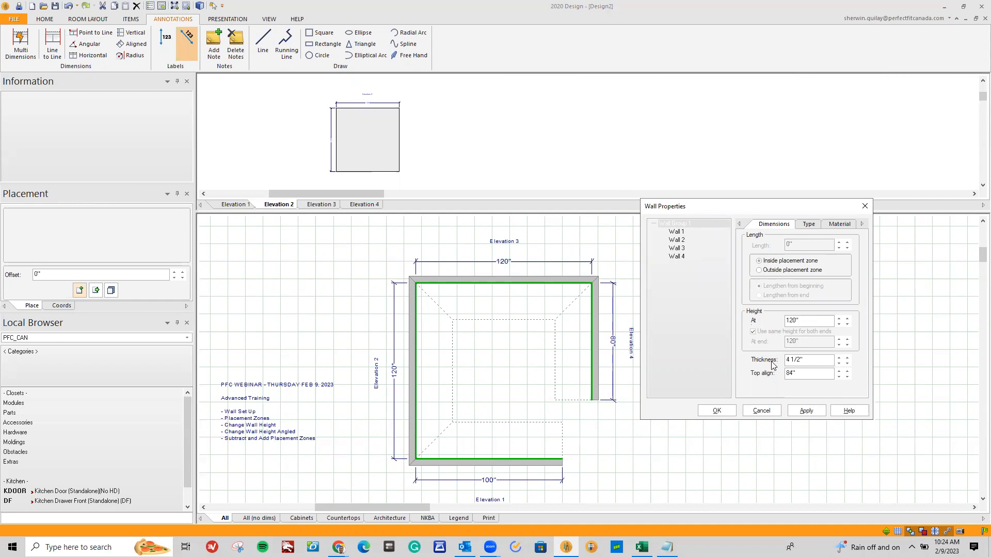
pyautogui.click(718, 412)
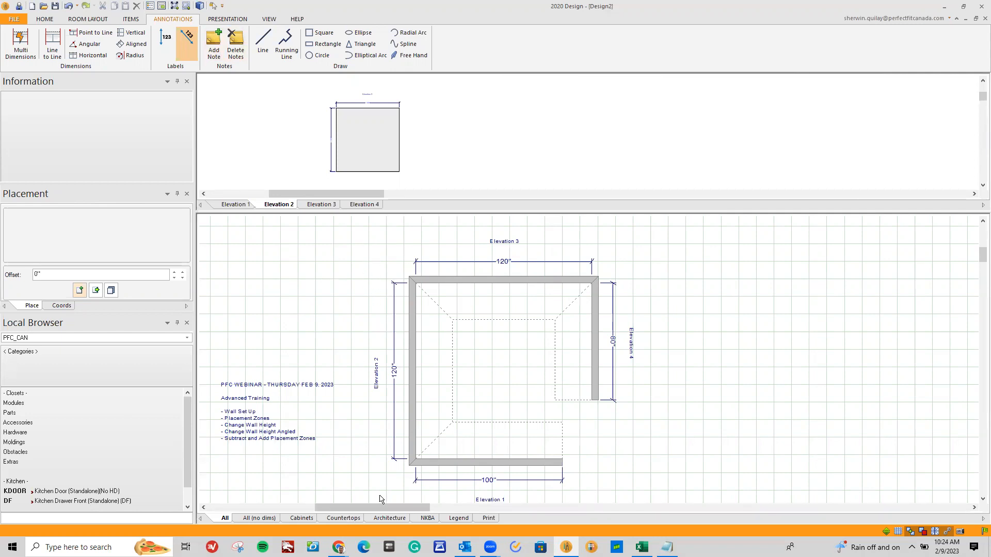
# Set the length of Wall 1 to 120 inches and accept the possible removal of elevation areas
pyautogui.click(532, 466)
pyautogui.rightClick(532, 466)
pyautogui.click(555, 508)
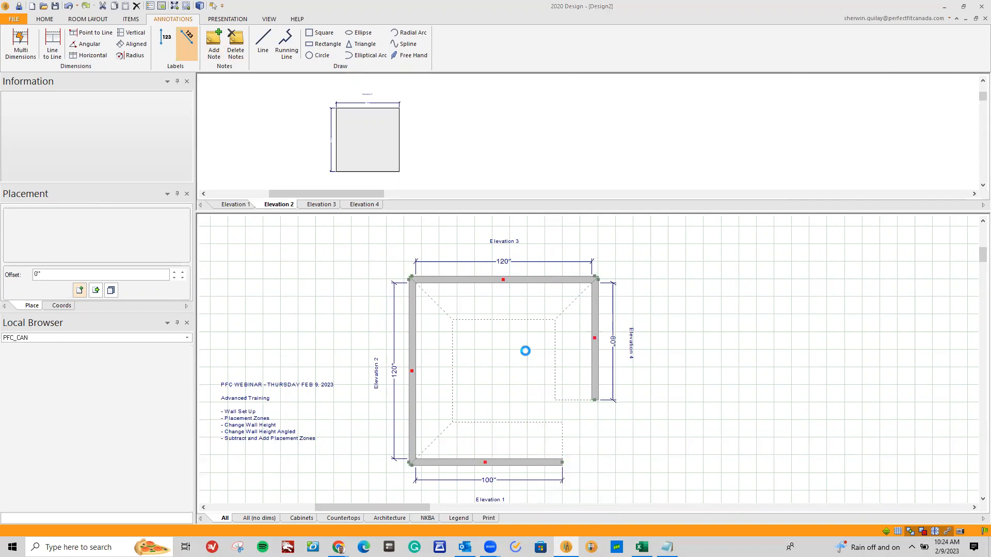
pyautogui.moveTo(542, 201); pyautogui.dragTo(491, 210)
pyautogui.write('12')
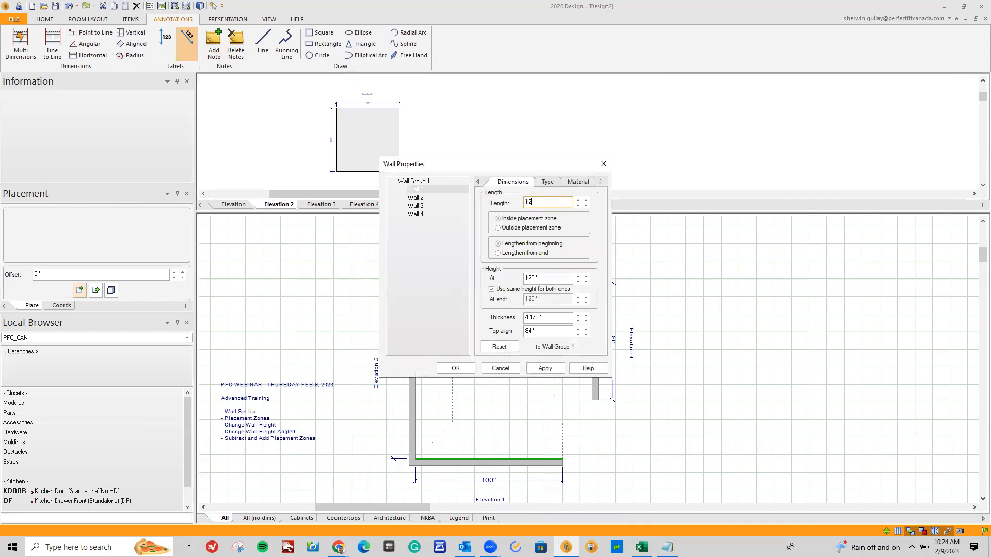
pyautogui.click(456, 368)
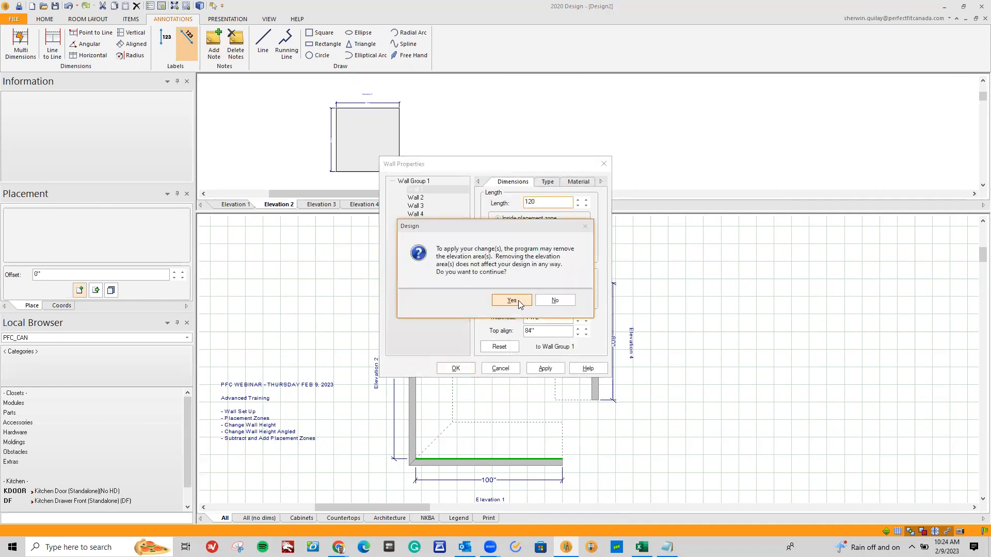
pyautogui.click(518, 300)
pyautogui.click(467, 368)
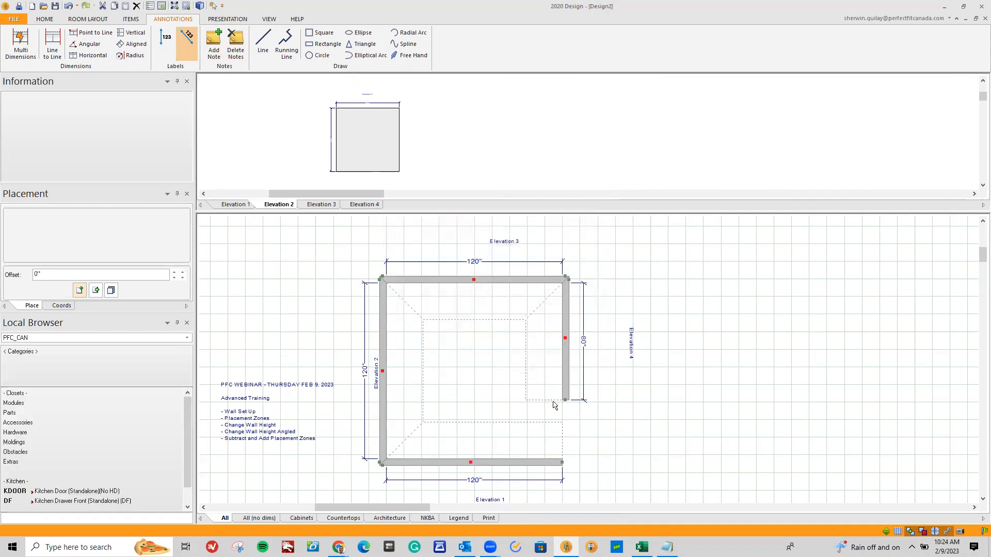
# Add the note "Elevation 2 Ceiling Height 96" outside Wall 2 in the floor plan
pyautogui.click(503, 280)
pyautogui.click(213, 47)
pyautogui.click(344, 335)
pyautogui.write('Elevation 2 Ceiling Height 96')
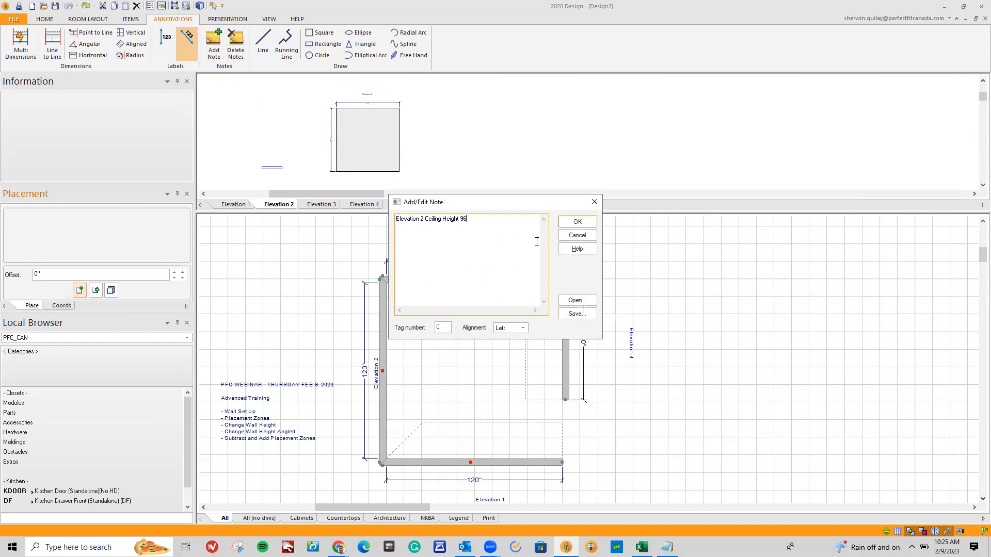
pyautogui.click(574, 222)
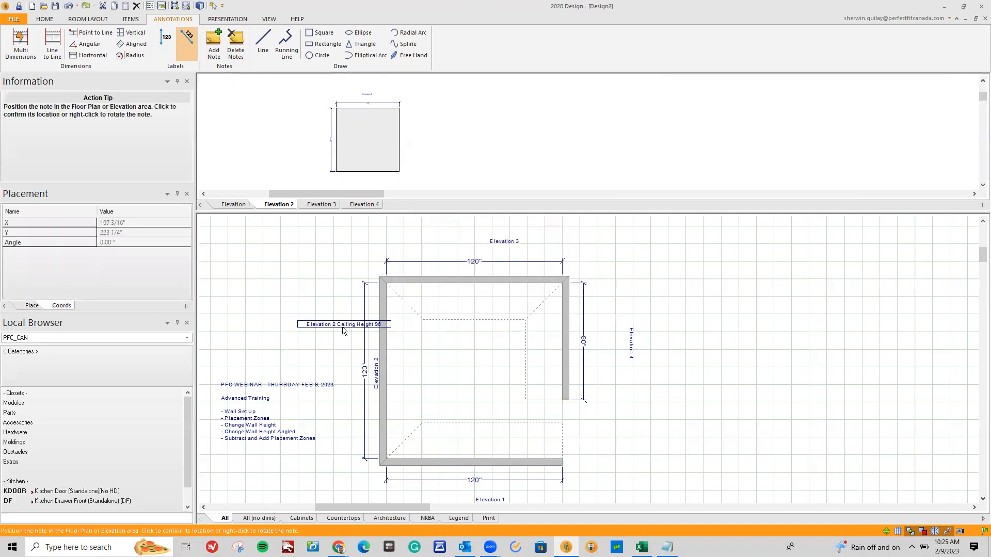
pyautogui.click(328, 331)
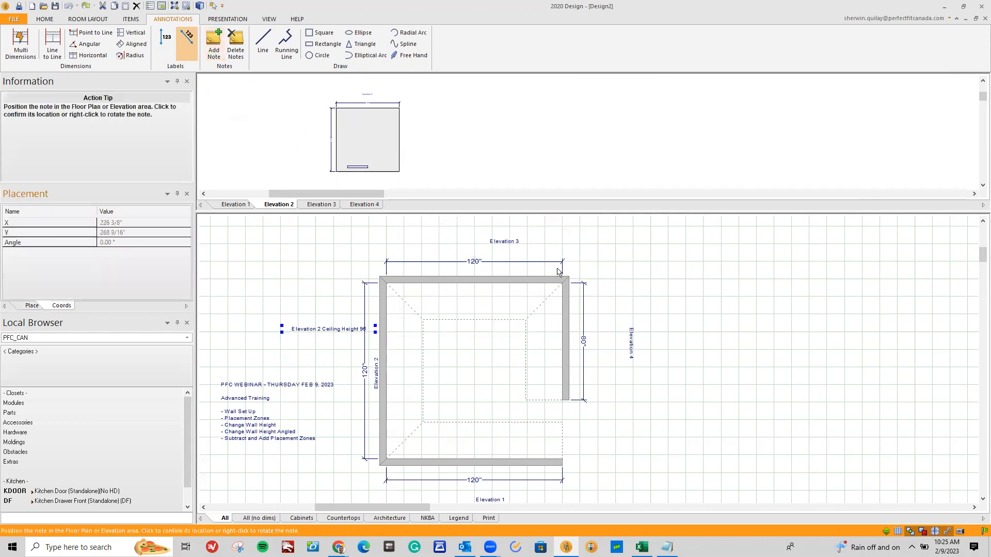
# Add the note "Elevation 4 Ceiling Height 120" outside Wall 4 and move it close to the wall's length dimension
pyautogui.click(607, 302)
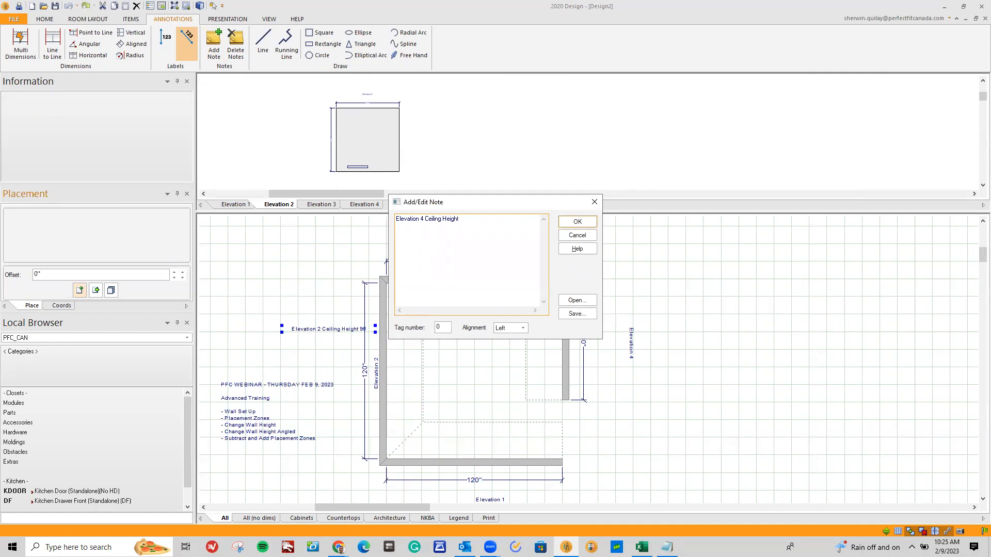
pyautogui.click(578, 222)
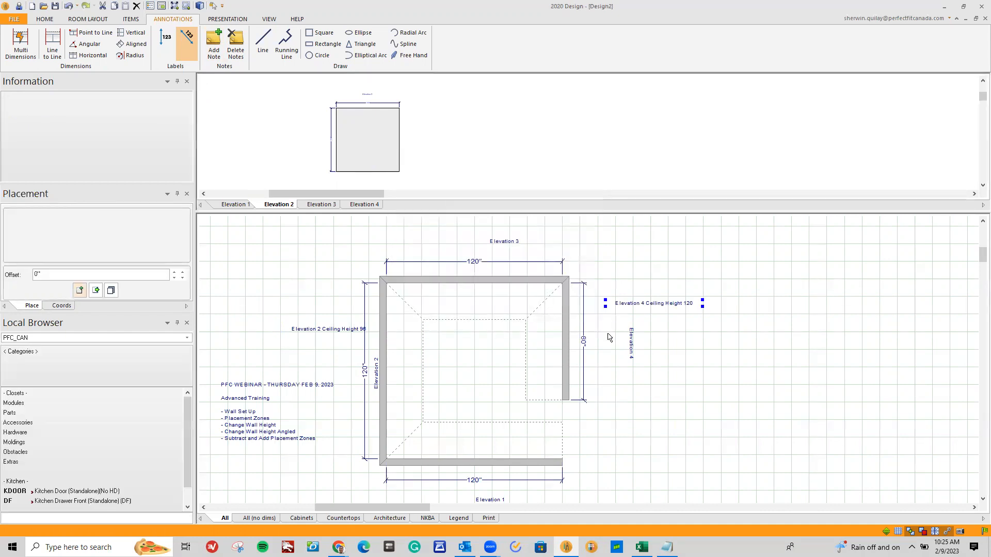
pyautogui.moveTo(628, 306); pyautogui.dragTo(608, 317)
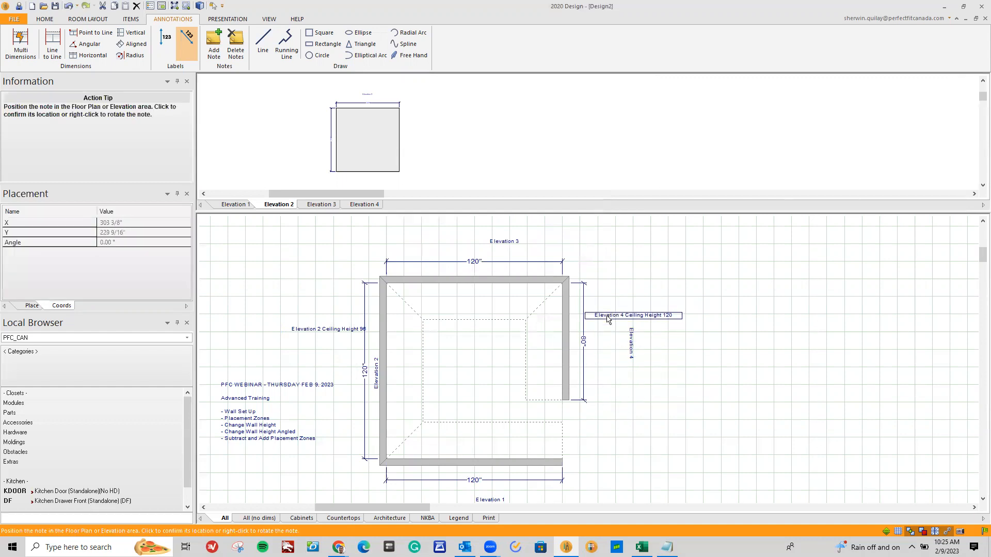
# Move the Elevation 4 label closer to its wall and shift the Elevation 2 ceiling height note clear of the dimension line
pyautogui.moveTo(630, 356); pyautogui.dragTo(606, 363)
pyautogui.moveTo(330, 332); pyautogui.dragTo(325, 318)
pyautogui.click(324, 321)
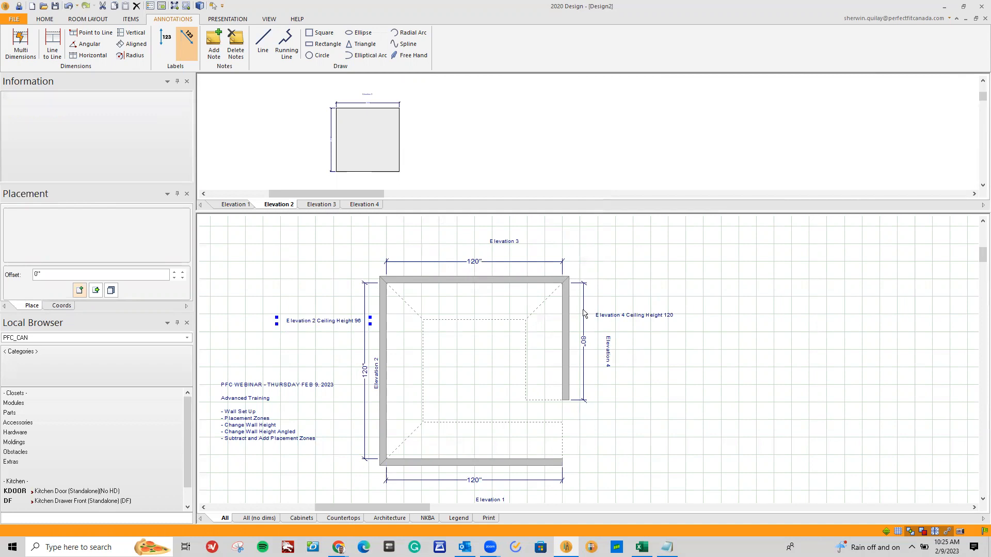
# Set the height of Wall 2 to 96 inches in the wall properties
pyautogui.click(568, 324)
pyautogui.rightClick(569, 324)
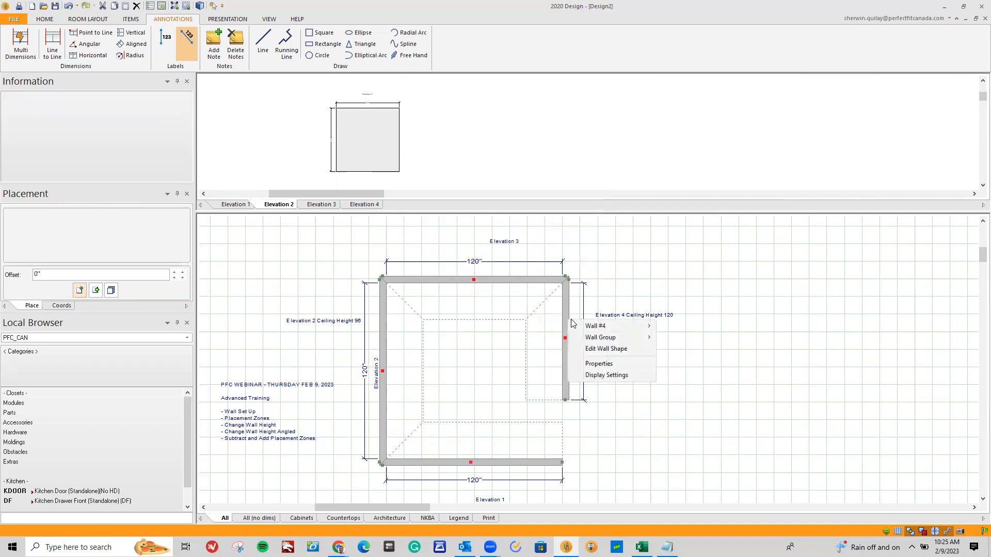
pyautogui.moveTo(590, 329)
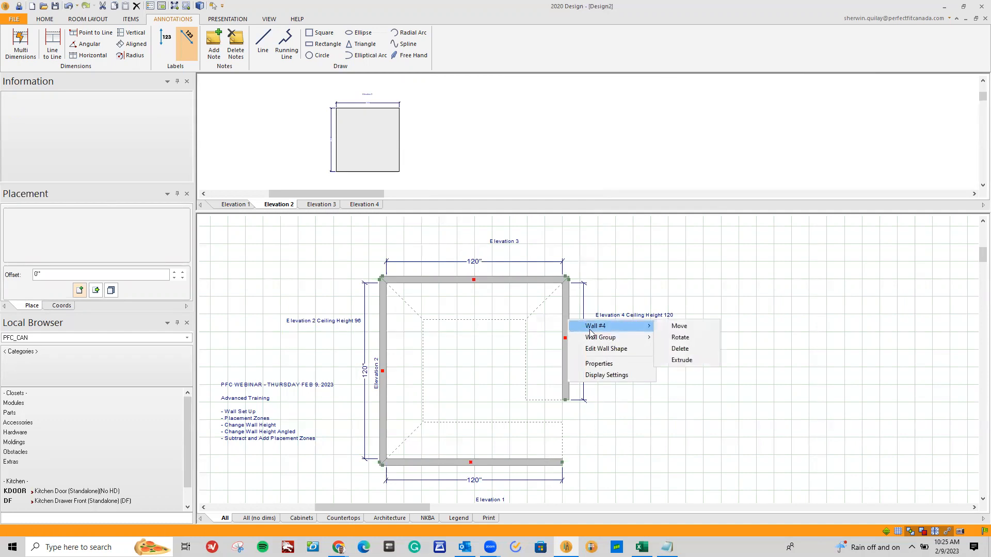
pyautogui.click(601, 364)
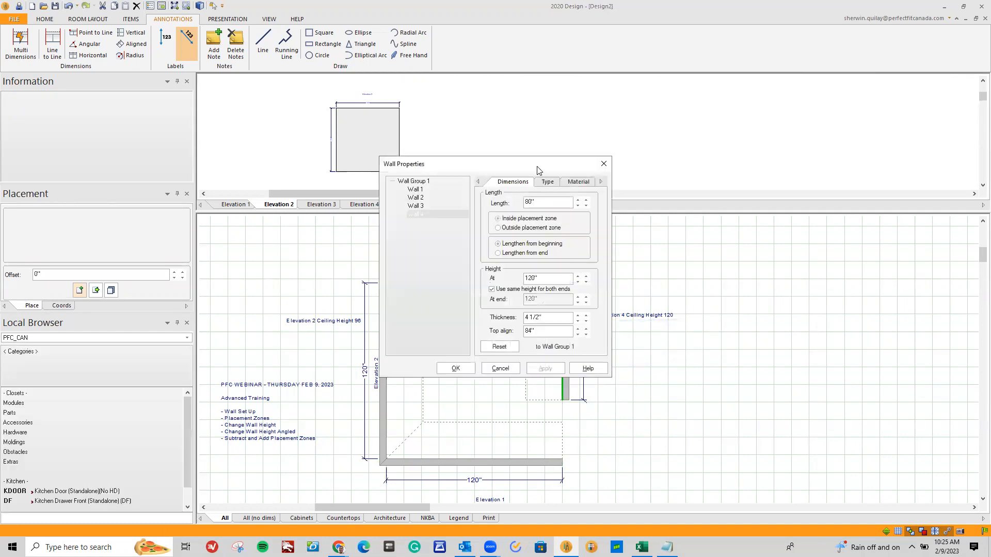
pyautogui.moveTo(542, 167); pyautogui.dragTo(784, 206)
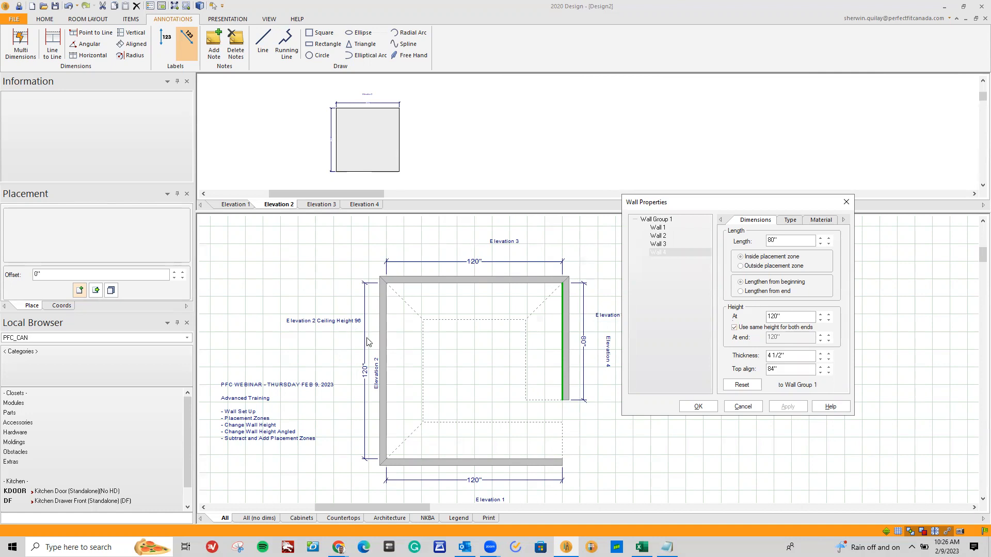
pyautogui.click(667, 237)
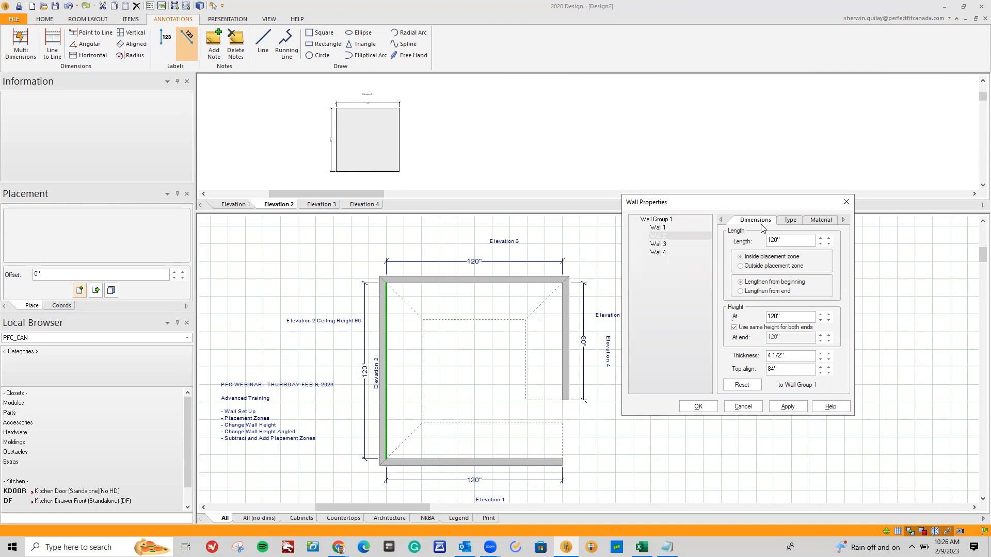
pyautogui.moveTo(794, 317); pyautogui.dragTo(748, 321)
pyautogui.write('96')
pyautogui.click(787, 406)
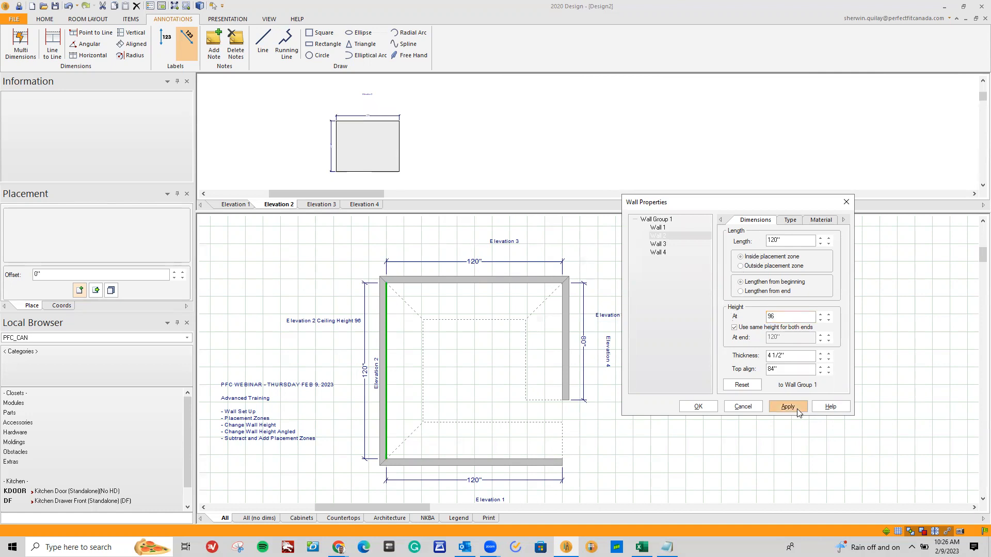
pyautogui.click(698, 406)
# Render the room in 3D, orbit to inspect the lowered Wall 2 from above, and close the rendering
pyautogui.click(200, 8)
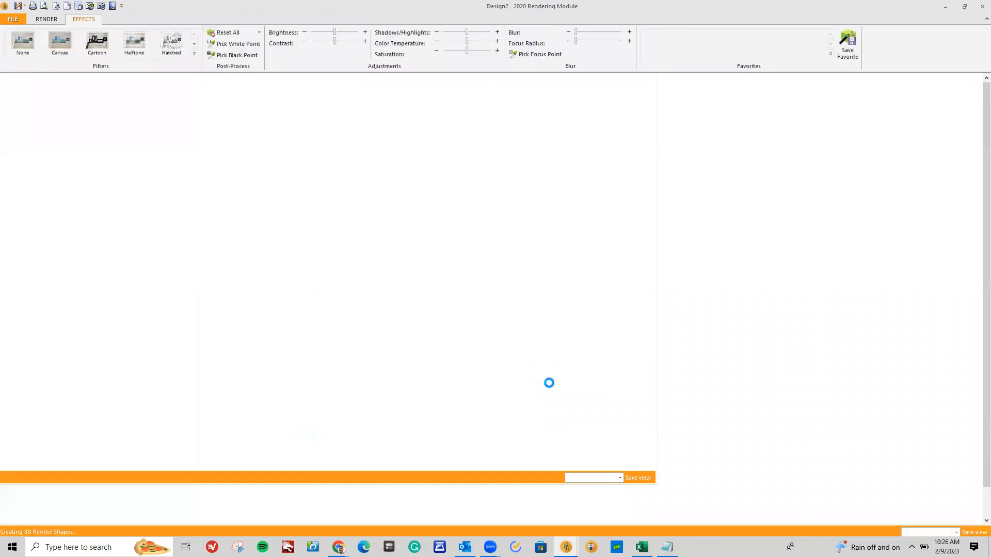
pyautogui.moveTo(436, 281); pyautogui.dragTo(407, 200)
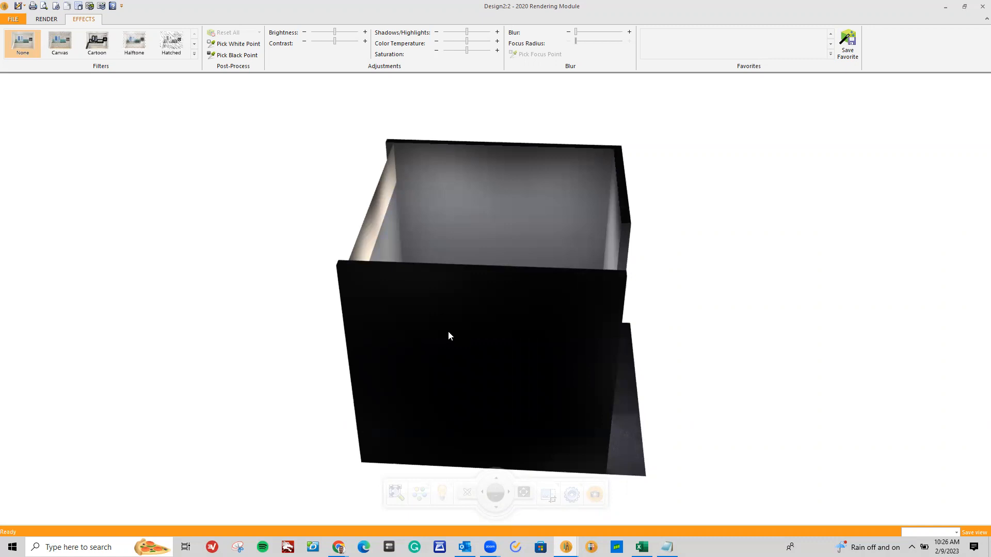
pyautogui.click(982, 6)
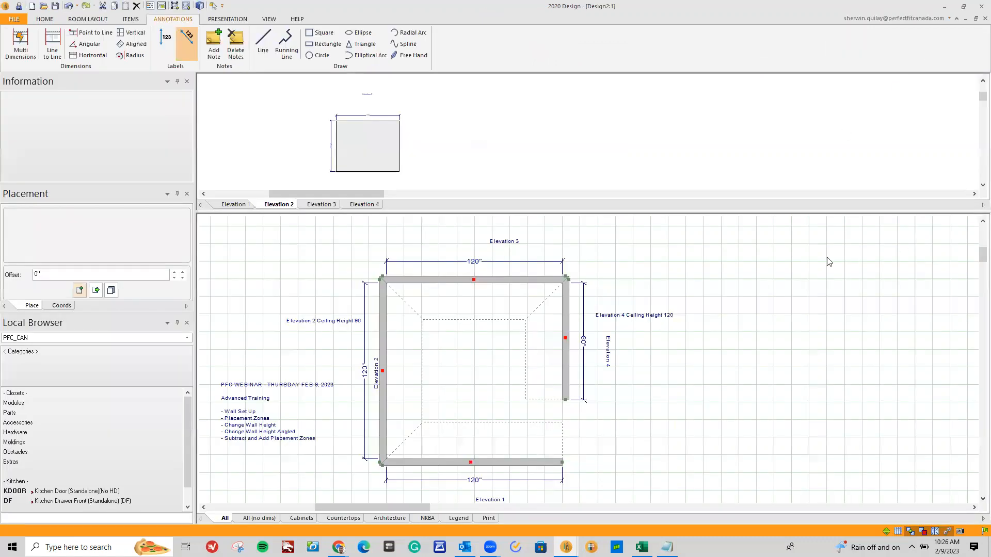
# Allow different end heights for Wall 3 and set its starting height to 96 inches
pyautogui.rightClick(536, 283)
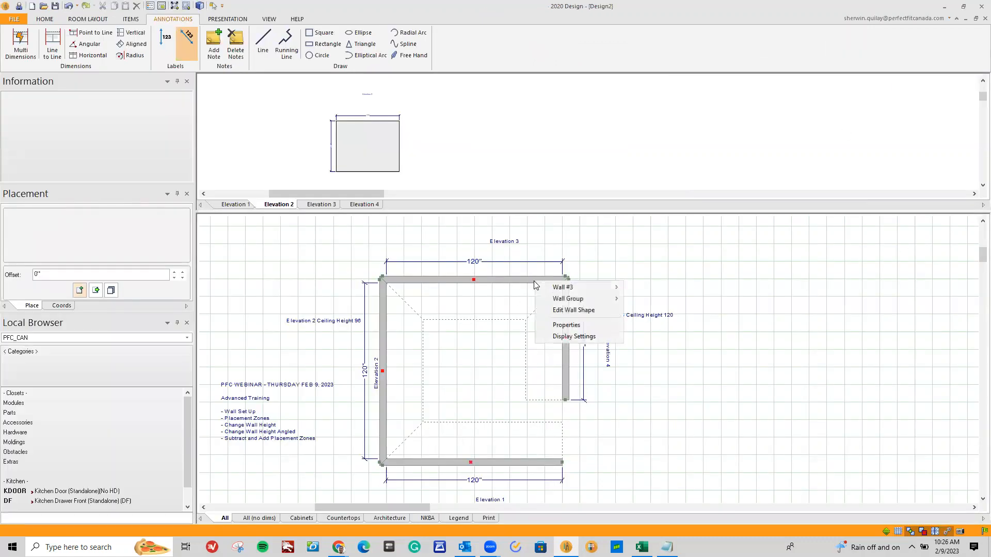
pyautogui.click(567, 324)
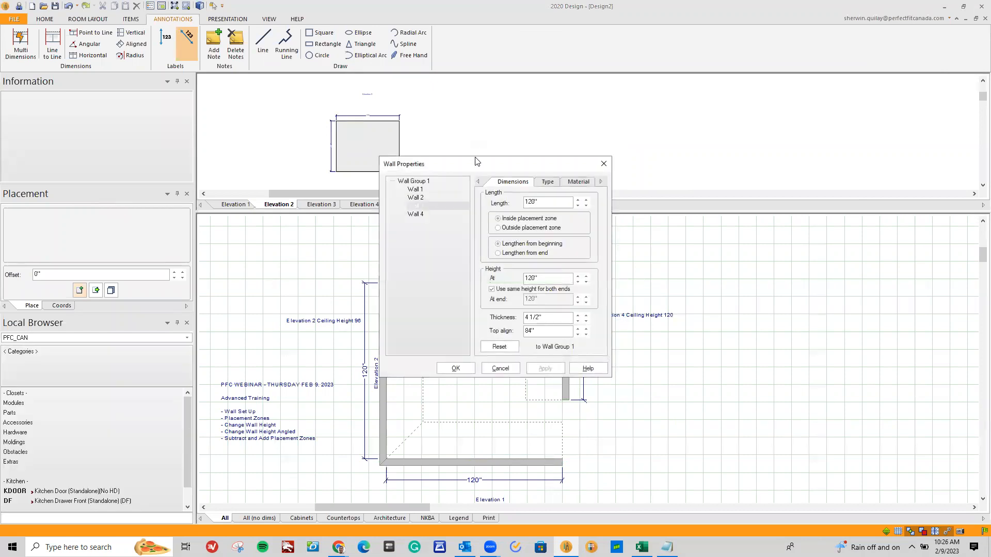
pyautogui.moveTo(481, 169); pyautogui.dragTo(703, 192)
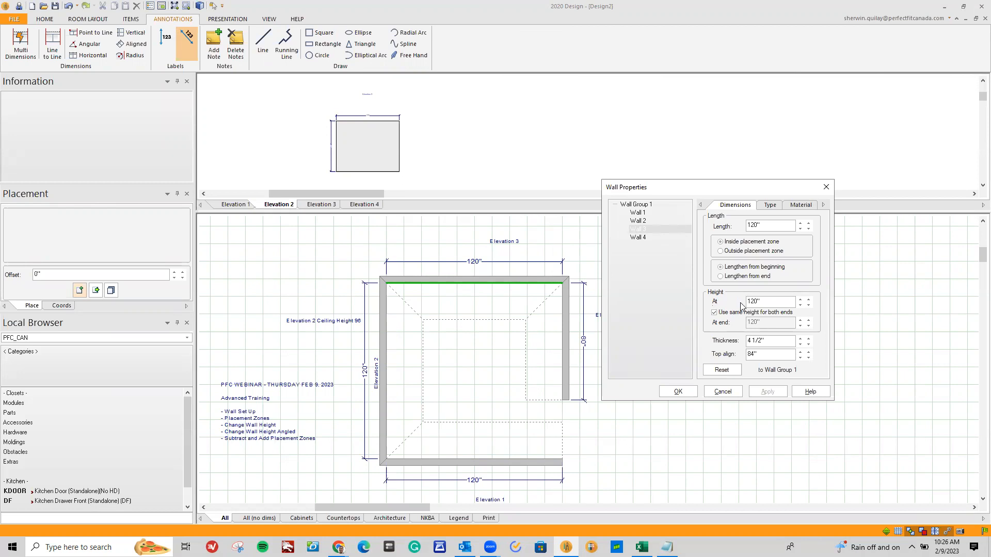
pyautogui.click(715, 313)
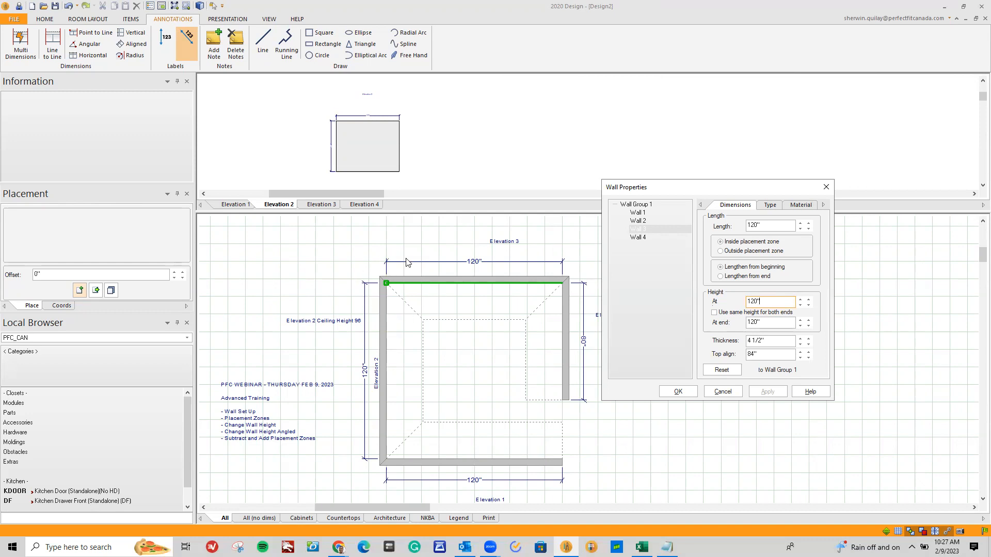
pyautogui.moveTo(768, 302); pyautogui.dragTo(701, 308)
pyautogui.write('96')
pyautogui.click(773, 322)
# Allow different end heights for Wall 1, set its end height to 96 inches, and apply the wall changes
pyautogui.click(645, 213)
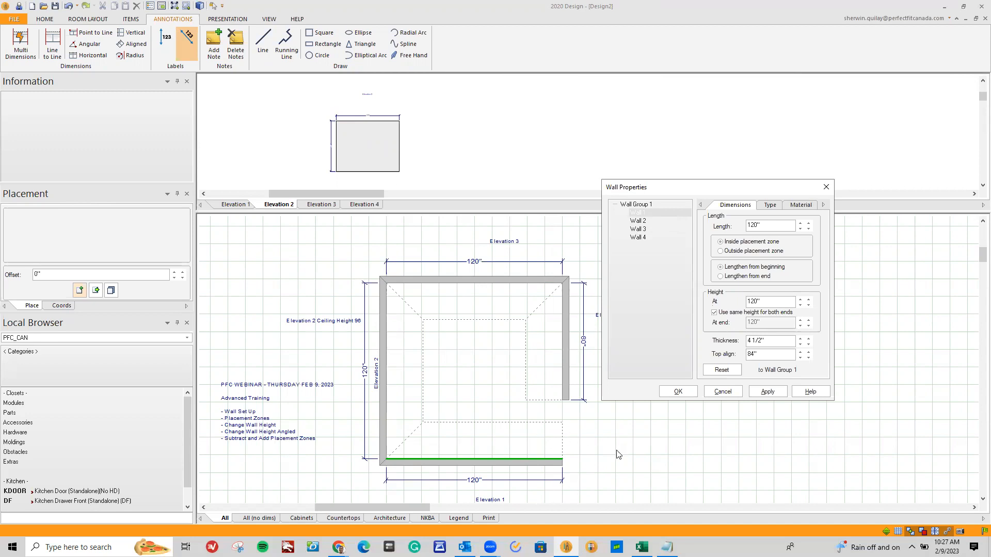
pyautogui.click(715, 313)
pyautogui.click(767, 325)
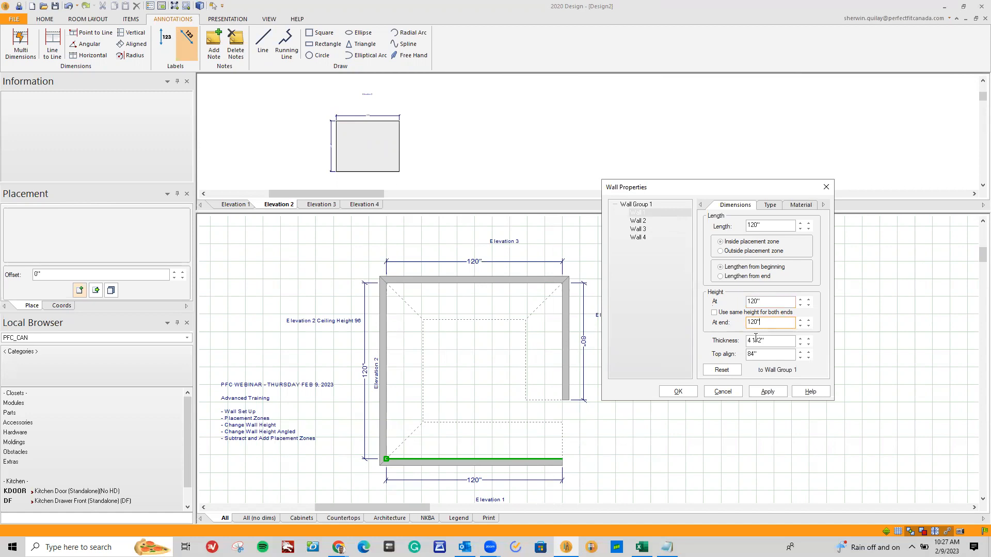
pyautogui.moveTo(743, 324); pyautogui.dragTo(706, 337)
pyautogui.write('9')
pyautogui.click(767, 392)
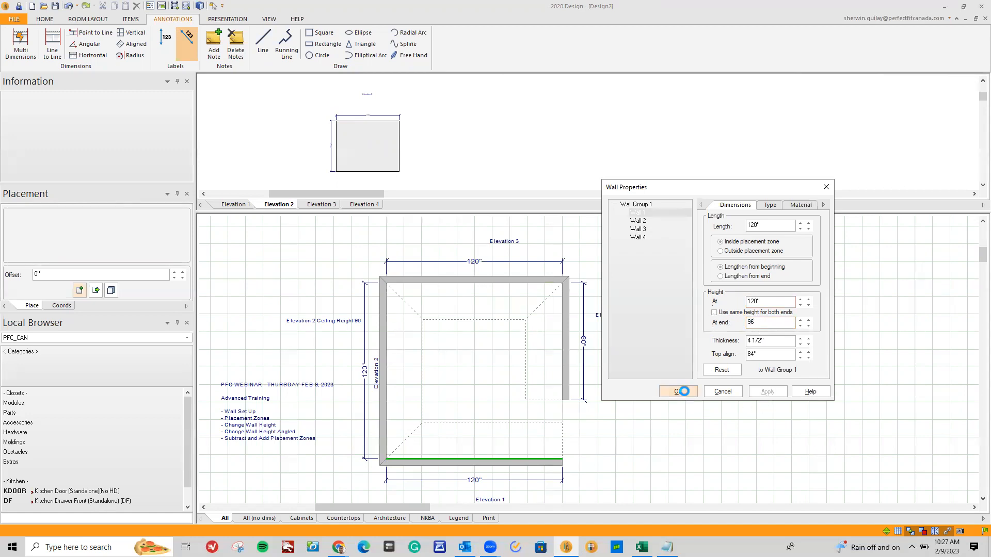
pyautogui.click(680, 391)
# Render the room in 3D, orbit to inspect the sloped tops of Wall 1 and Wall 3, and close the rendering
pyautogui.click(473, 280)
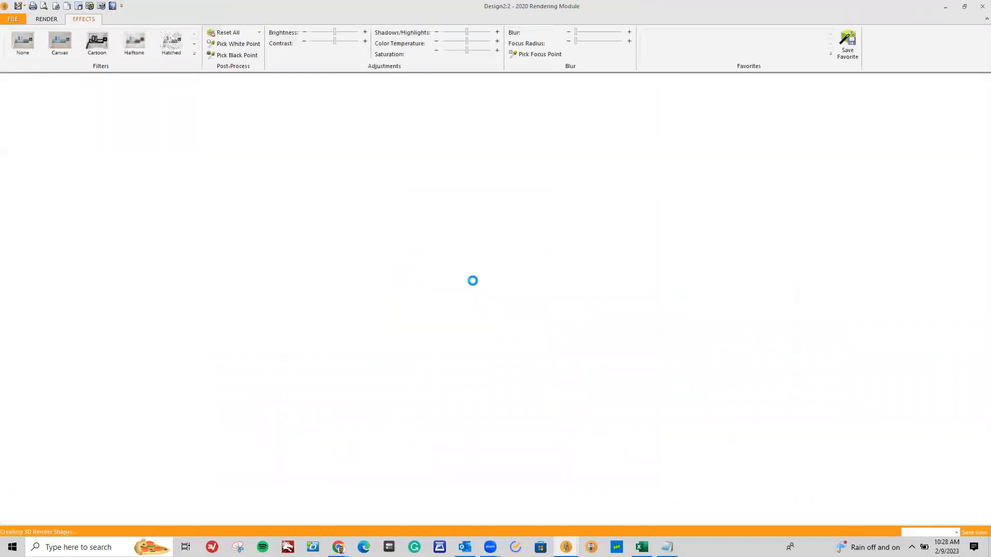
pyautogui.moveTo(482, 282); pyautogui.dragTo(518, 256)
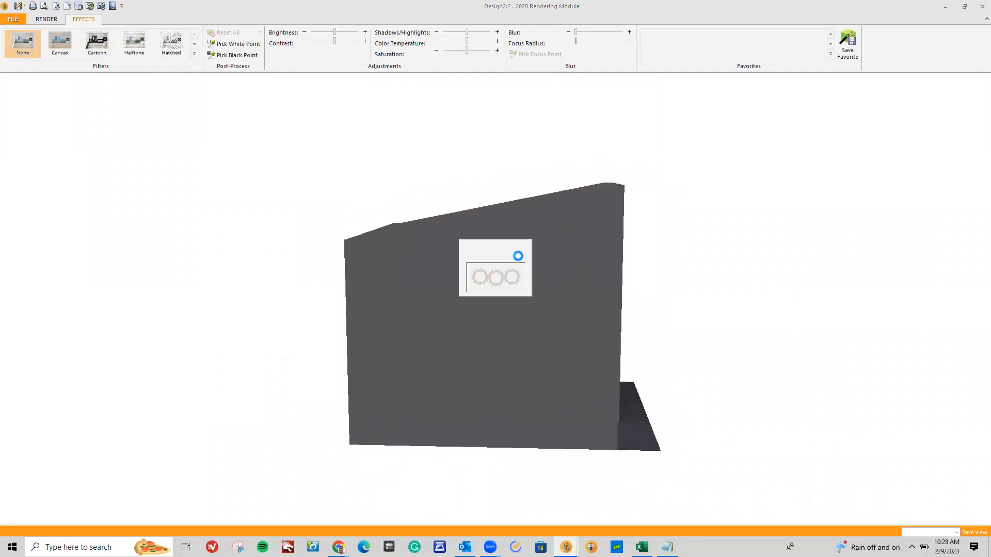
pyautogui.scroll(-1, 527, 252)
pyautogui.moveTo(546, 293); pyautogui.dragTo(557, 284)
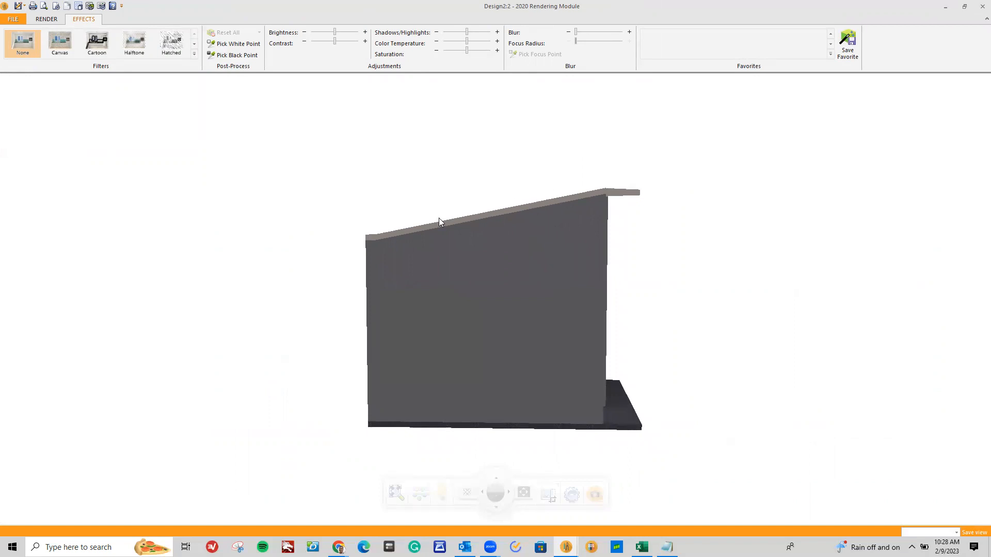
pyautogui.moveTo(373, 272); pyautogui.dragTo(754, 380)
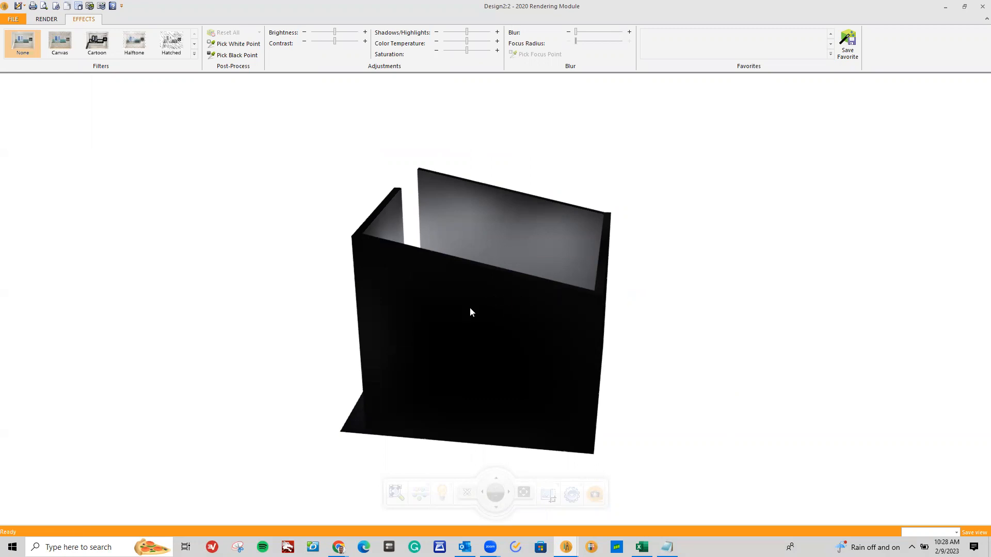
pyautogui.moveTo(543, 228); pyautogui.dragTo(640, 289)
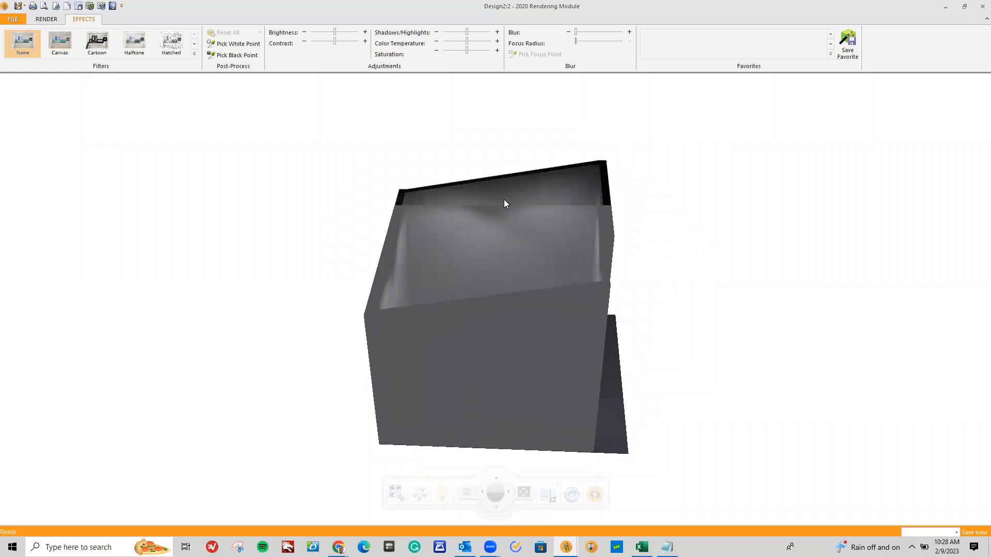
pyautogui.click(981, 6)
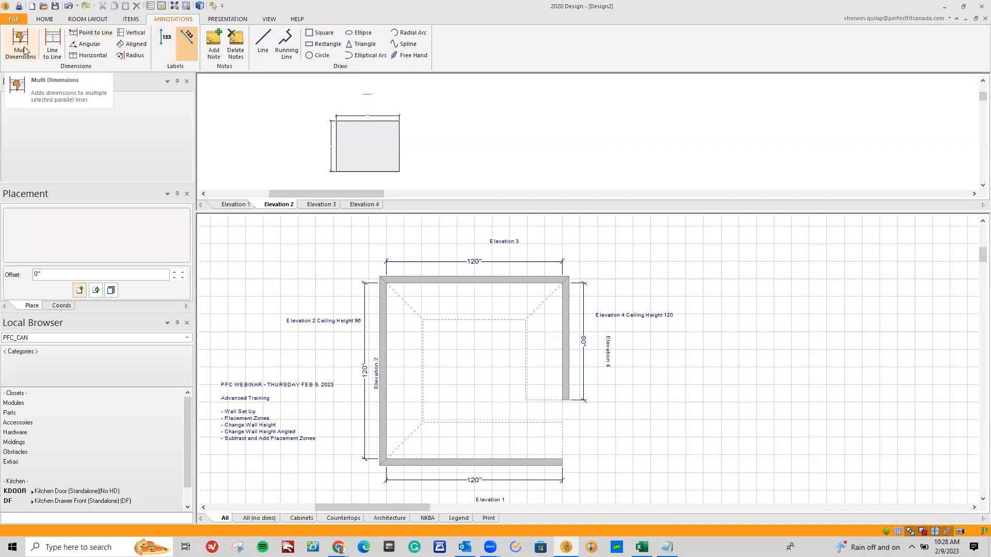
pyautogui.click(88, 19)
pyautogui.click(20, 44)
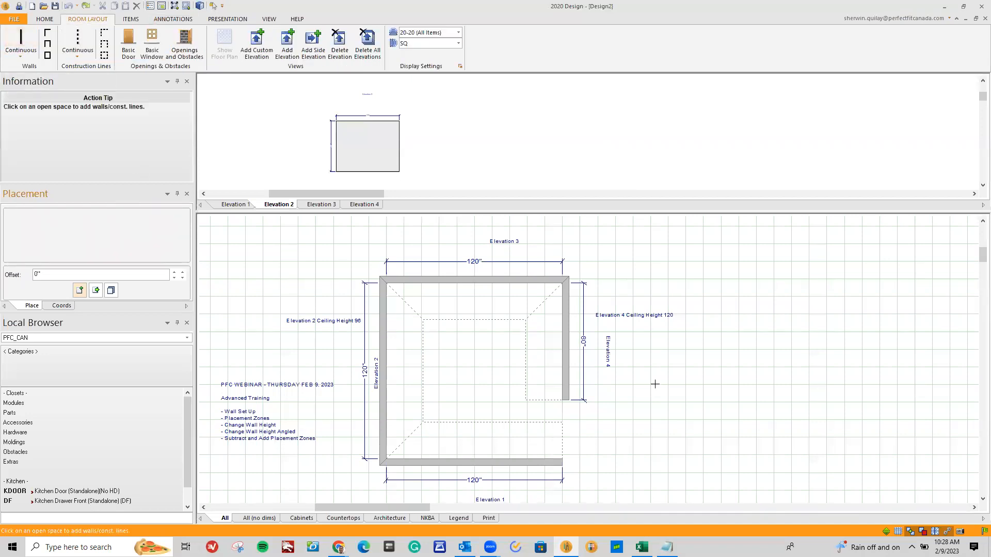
pyautogui.click(894, 470)
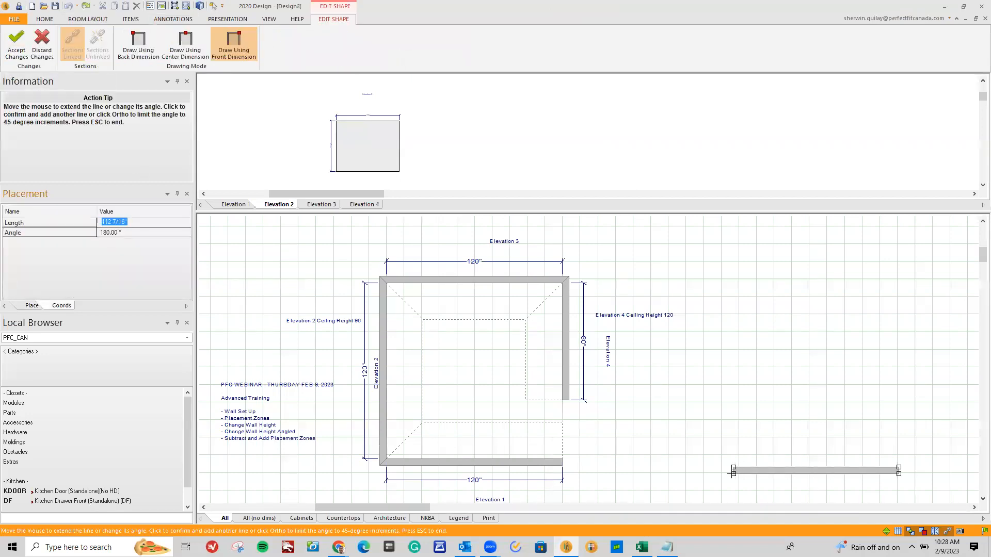
pyautogui.write('12')
pyautogui.press('Escape')
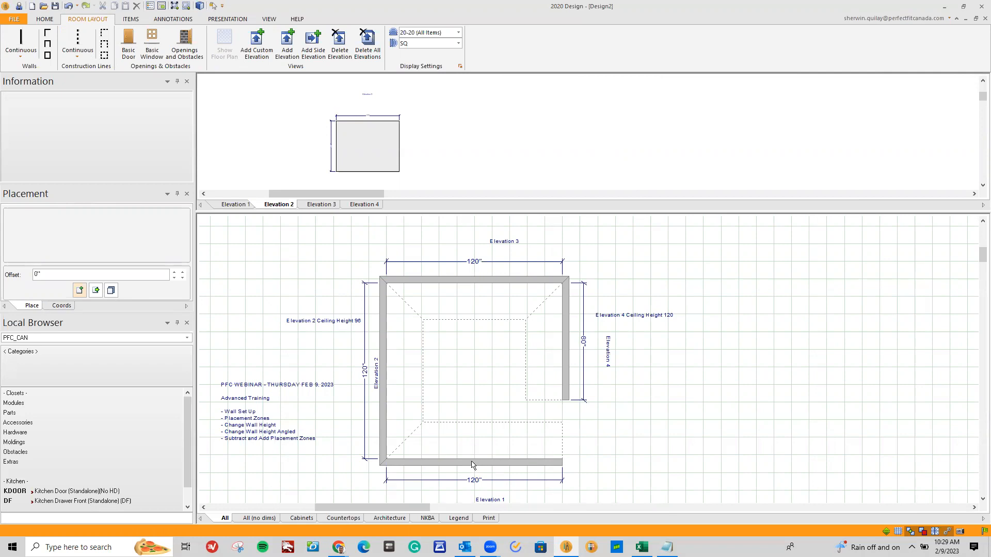
# Start a second room beside the first by drawing its lower wall as two continuous 60-inch sections
pyautogui.click(48, 55)
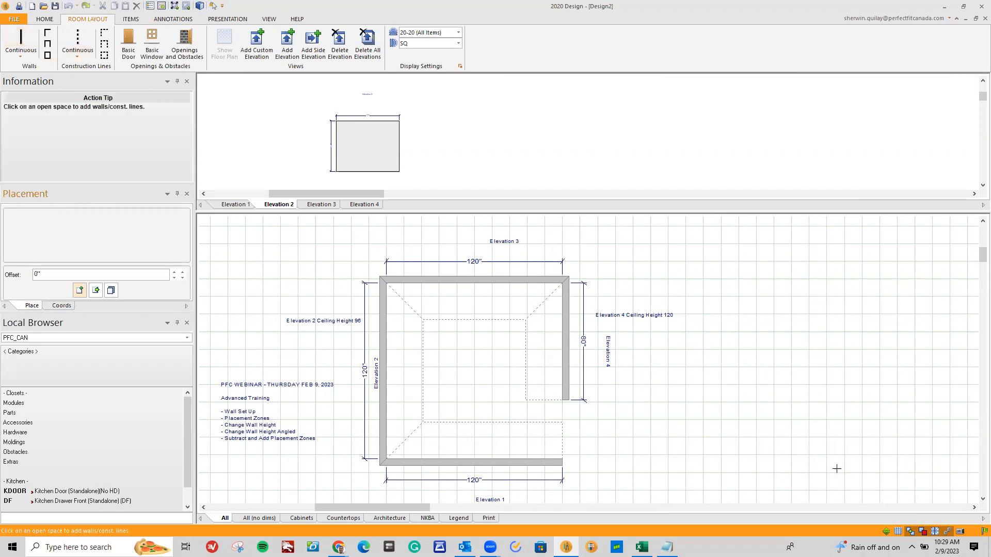
pyautogui.click(919, 471)
pyautogui.write('60')
pyautogui.press('Return')
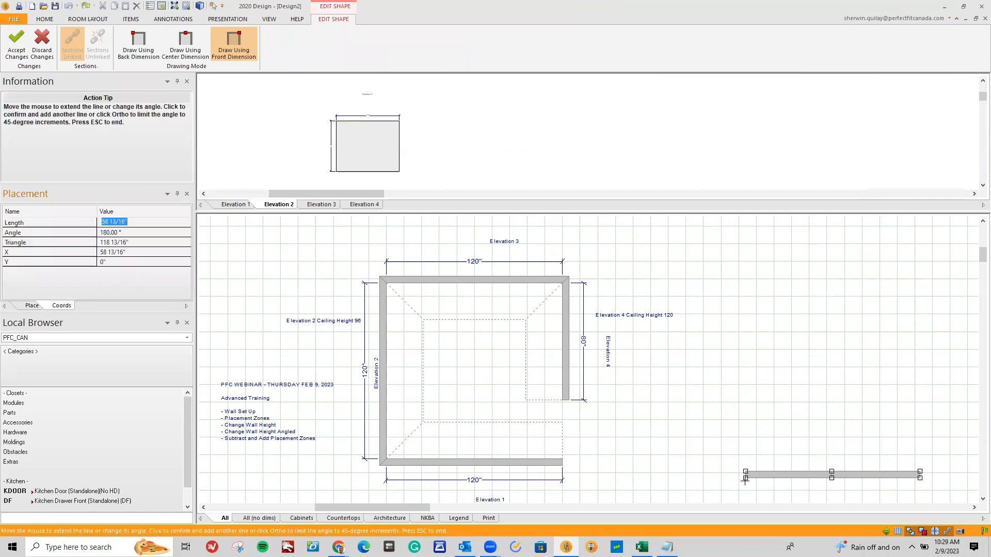
pyautogui.click(745, 475)
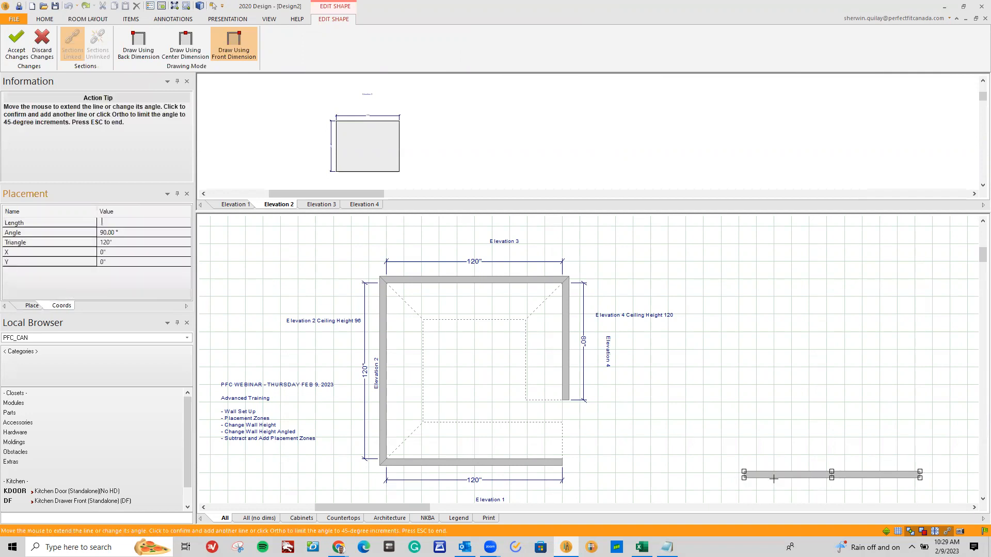
# Continue the second room with a 120-inch left wall and an upper wall made of two 60-inch sections
pyautogui.write('120')
pyautogui.press('Return')
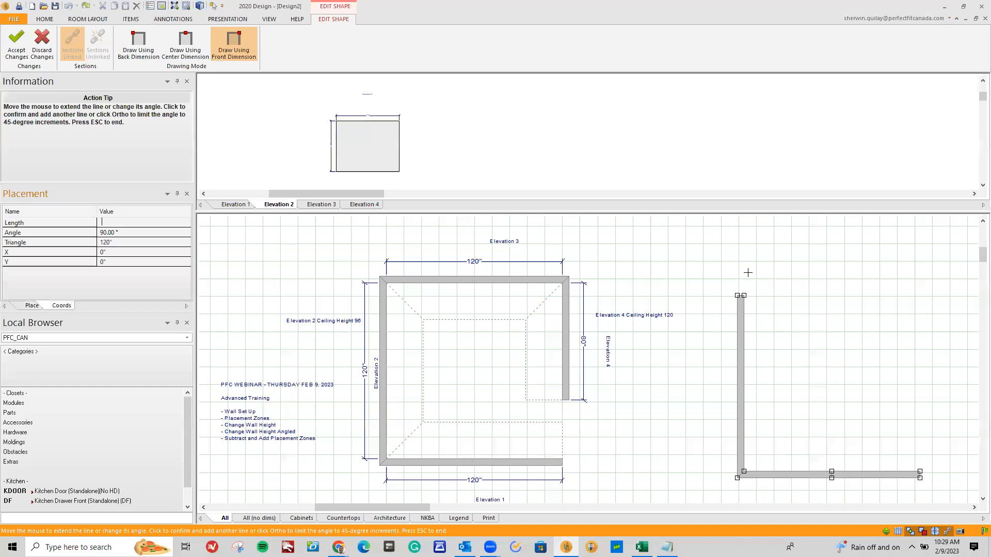
pyautogui.press('Return')
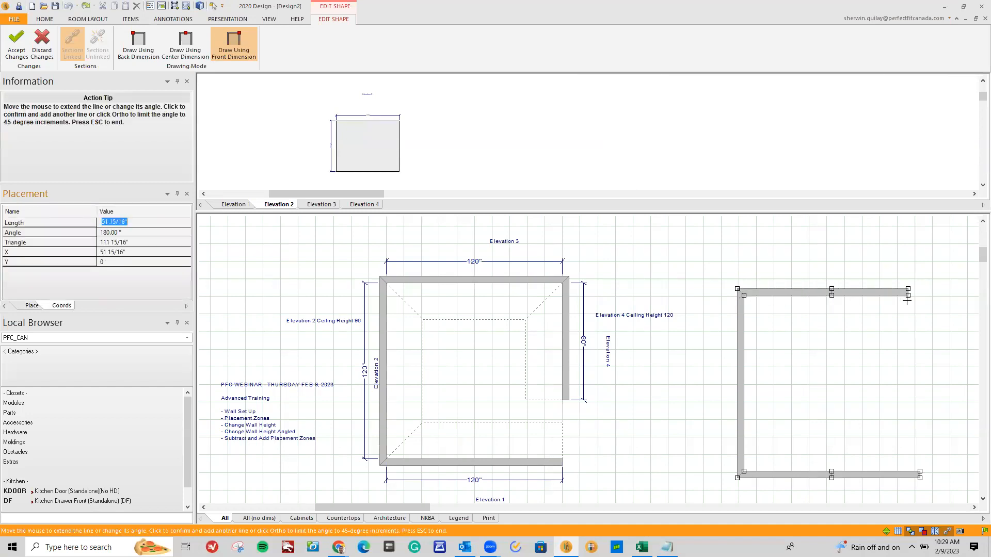
pyautogui.write('60')
pyautogui.press('Return')
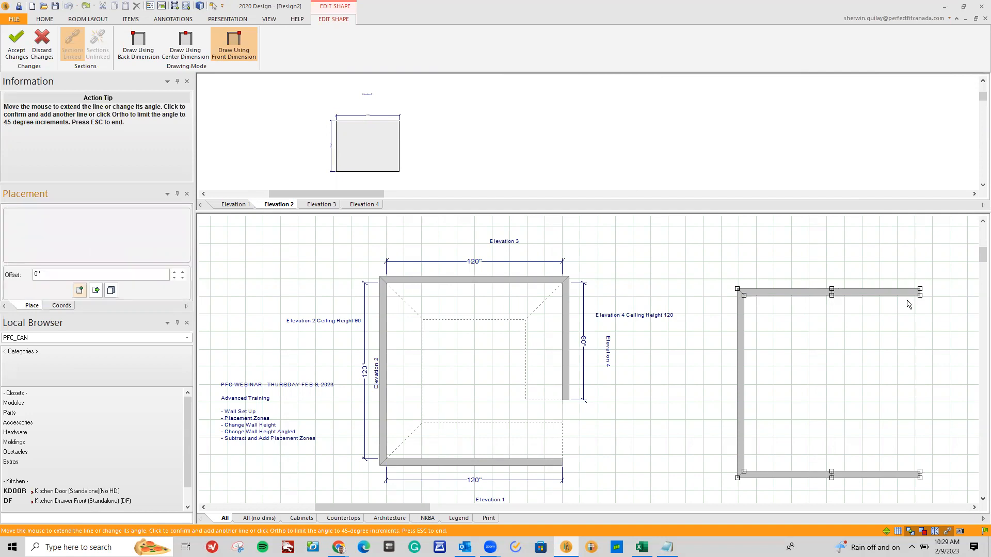
# Finish the second room with an 80-inch right wall and move the room level with the first one
pyautogui.write('80')
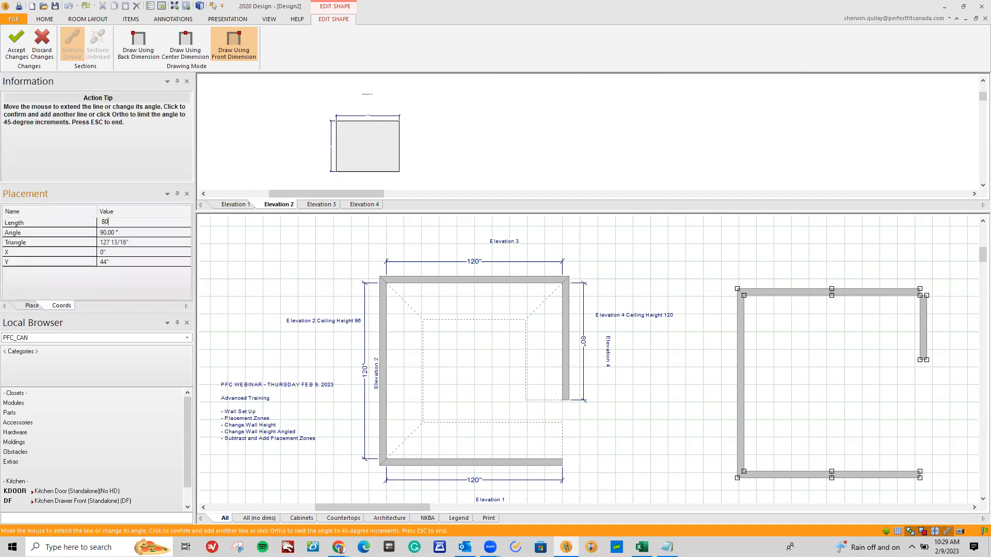
pyautogui.press('Return')
pyautogui.press('Escape')
pyautogui.moveTo(851, 290); pyautogui.dragTo(829, 270)
pyautogui.moveTo(746, 275); pyautogui.dragTo(736, 285)
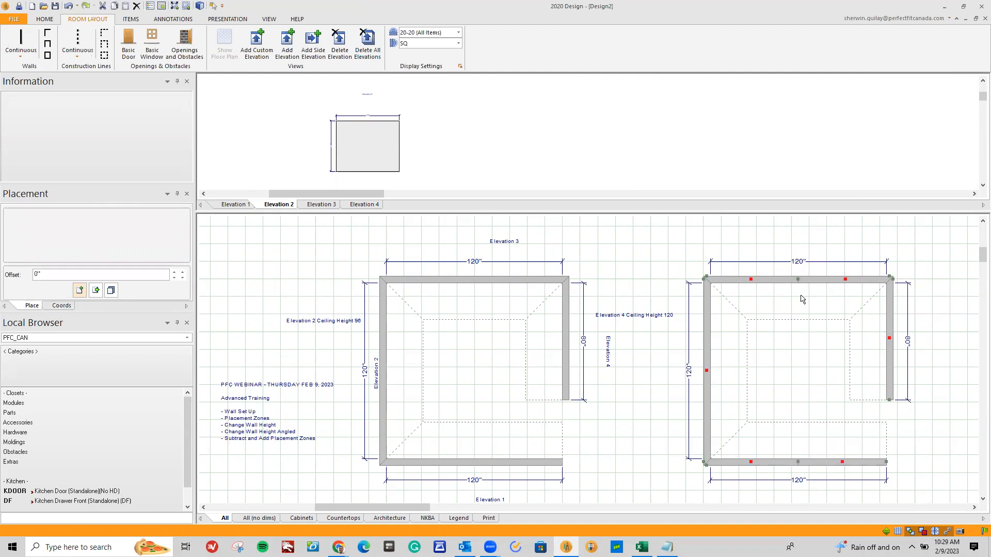
# In the second room's wall properties, set the height of Wall 4 to 120 inches and apply it
pyautogui.rightClick(706, 311)
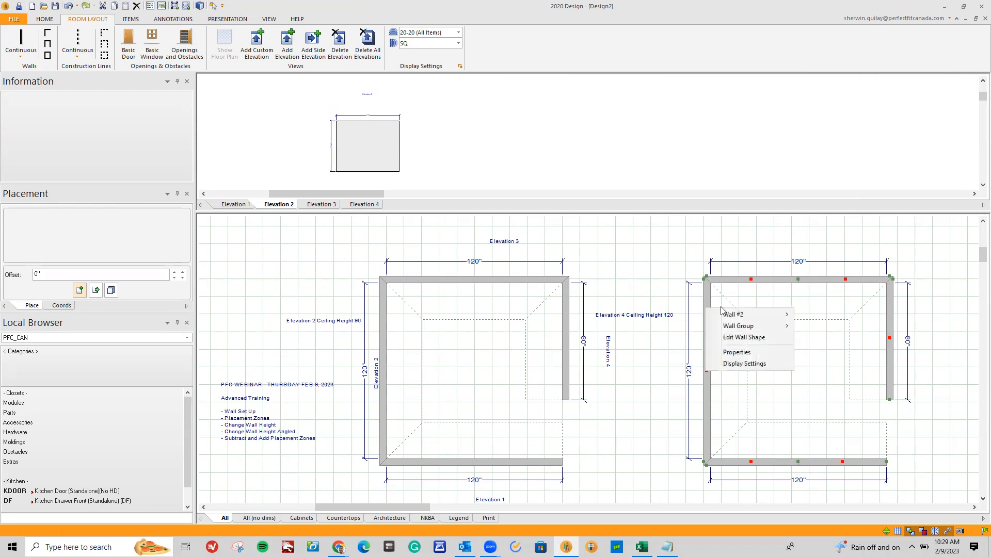
pyautogui.click(733, 349)
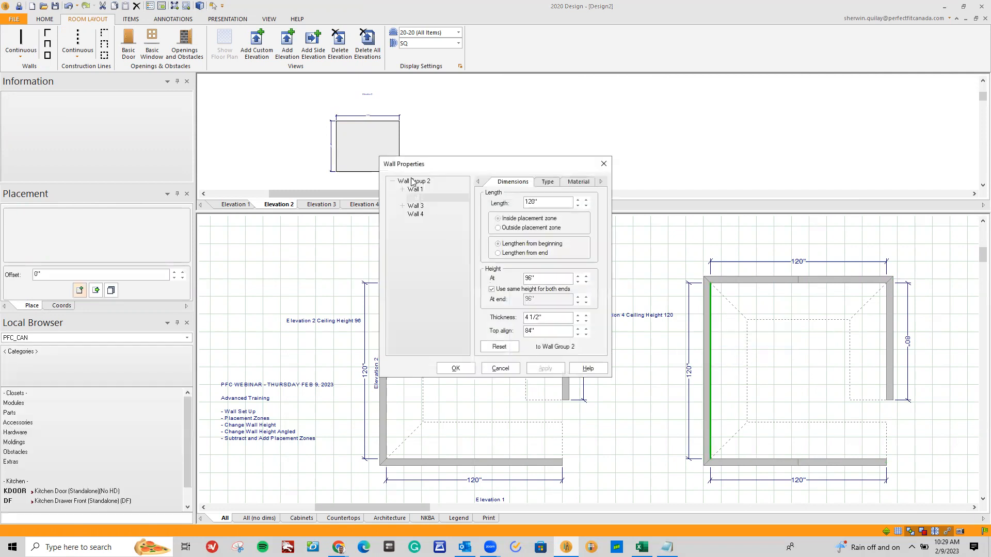
pyautogui.moveTo(449, 172); pyautogui.dragTo(466, 259)
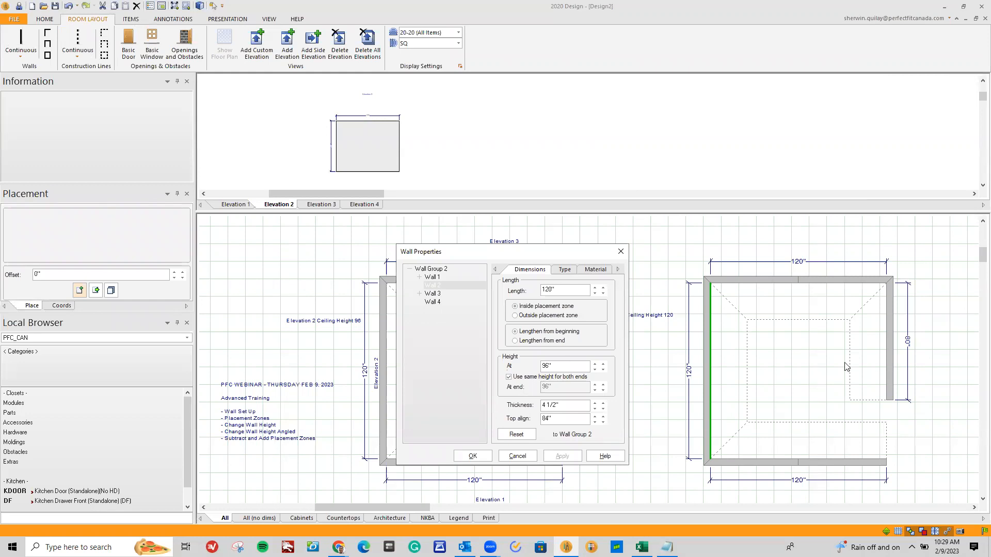
pyautogui.click(437, 302)
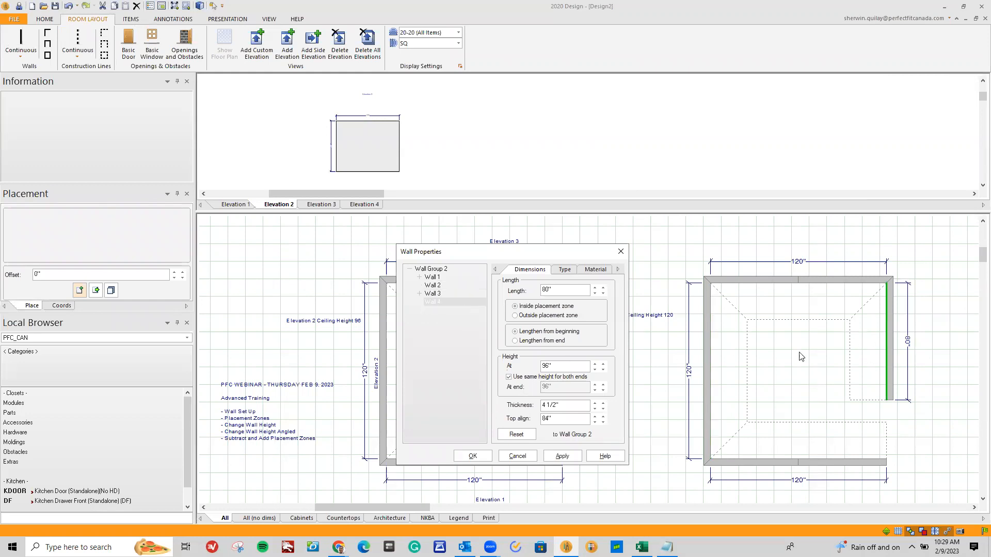
pyautogui.write('120')
pyautogui.click(562, 456)
# Allow different end heights for Section 1 of Wall 1, set its starting height to 120 inches, and apply the change
pyautogui.click(419, 277)
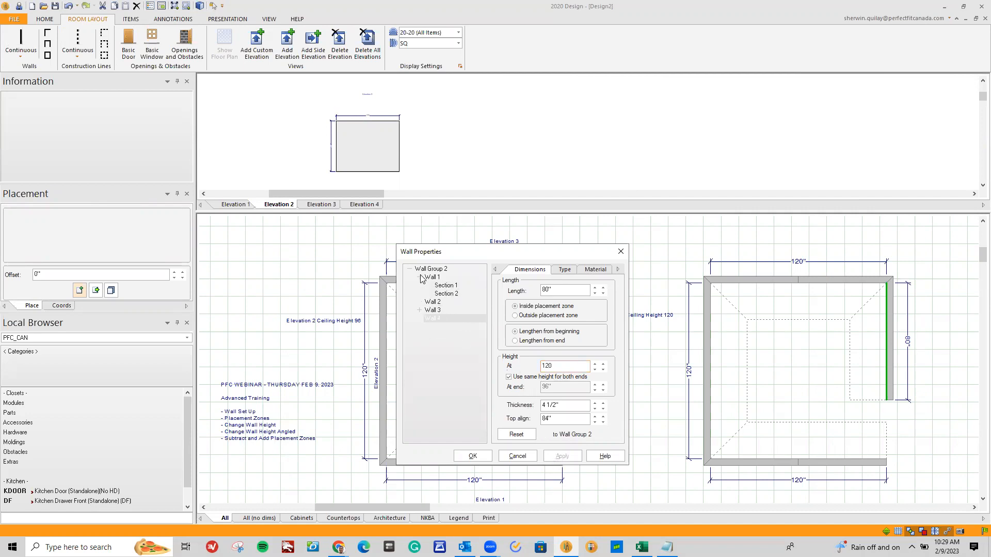
pyautogui.click(446, 286)
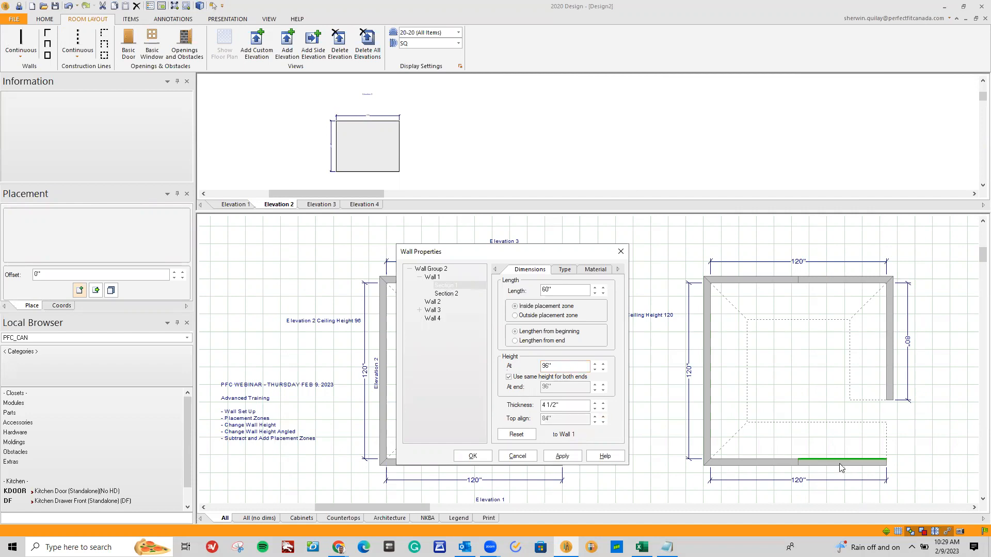
pyautogui.click(446, 294)
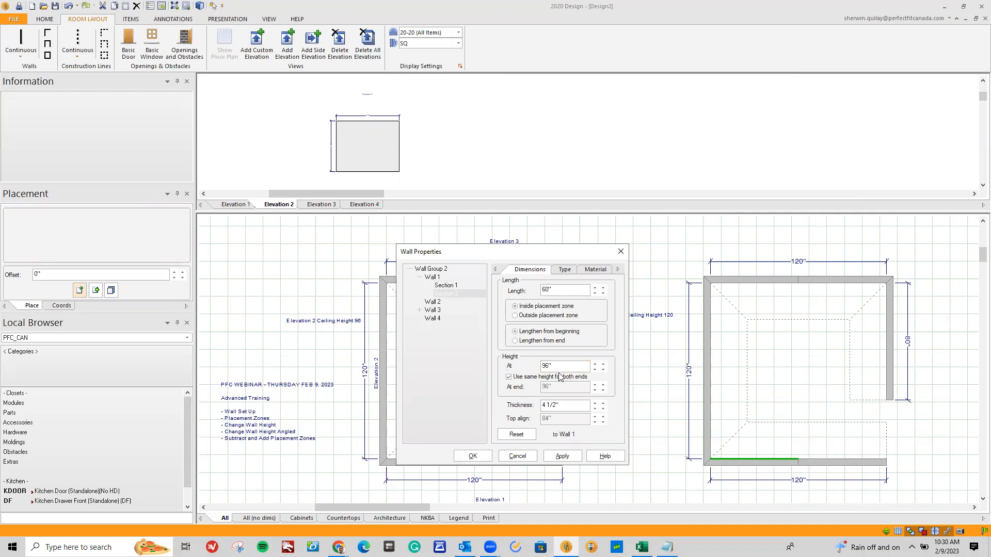
pyautogui.click(444, 286)
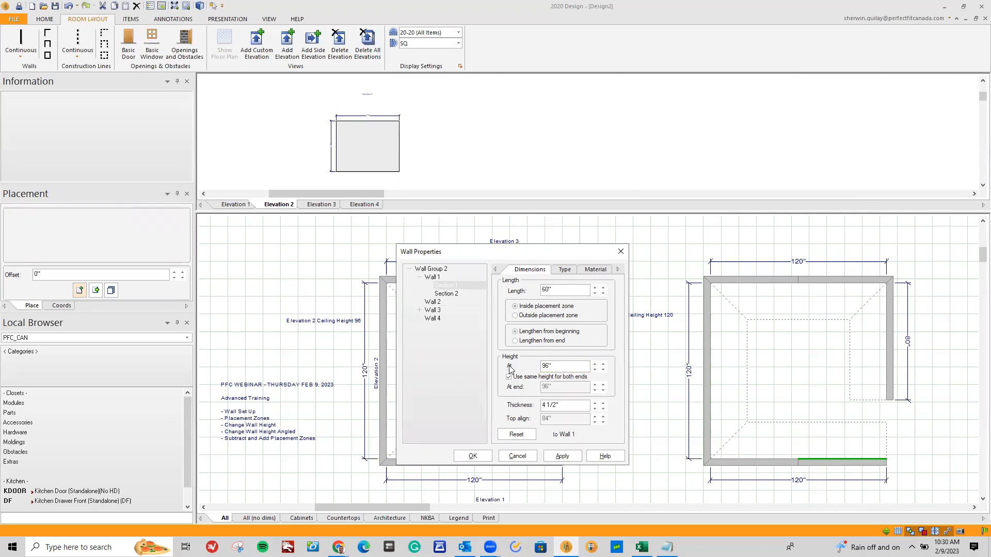
pyautogui.click(509, 378)
pyautogui.click(564, 365)
pyautogui.moveTo(568, 367); pyautogui.dragTo(498, 384)
pyautogui.write('120')
pyautogui.click(560, 455)
# Allow different end heights for Section 2 of Wall 3, set its end height to 120 inches, and apply the change
pyautogui.click(419, 311)
pyautogui.click(444, 320)
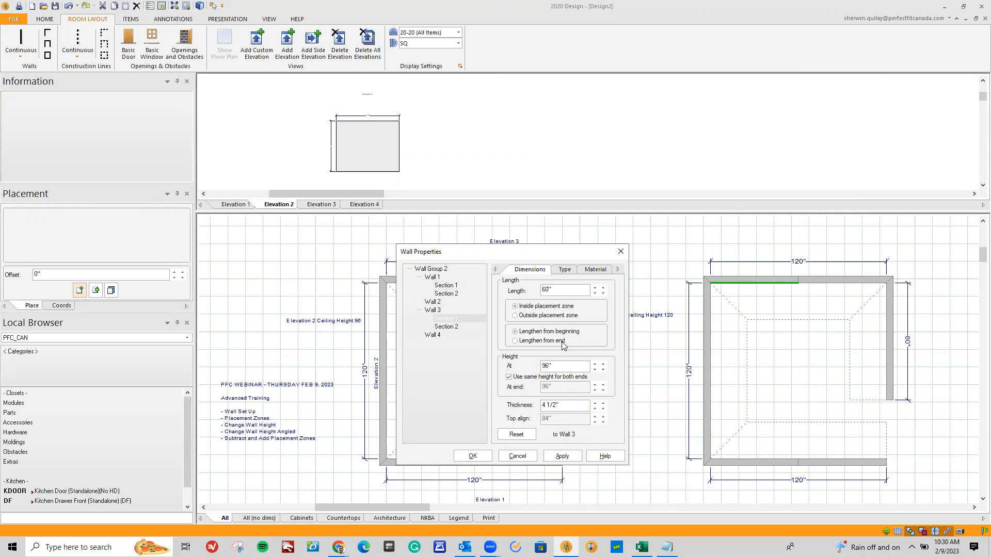
pyautogui.click(447, 327)
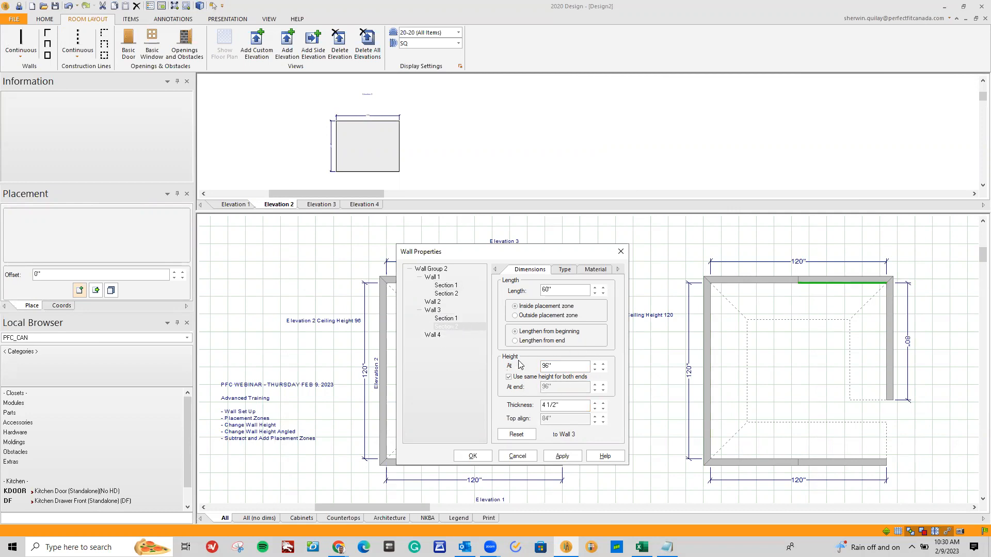
pyautogui.click(509, 378)
pyautogui.doubleClick(546, 386)
pyautogui.write('120')
pyautogui.click(554, 457)
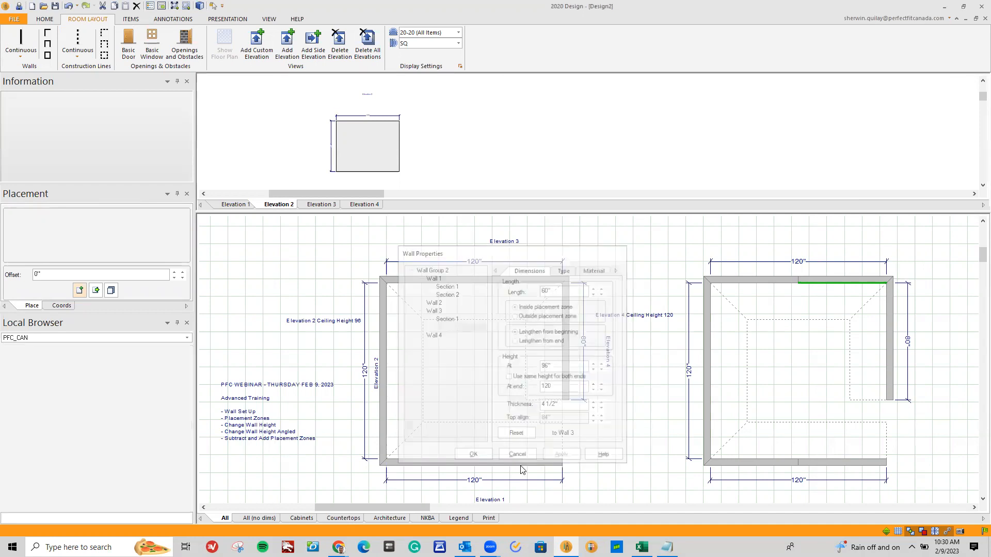
# Render both rooms in 3D, orbit to compare the fully angled and half-angled wall tops, and close the rendering
pyautogui.moveTo(409, 509); pyautogui.dragTo(429, 514)
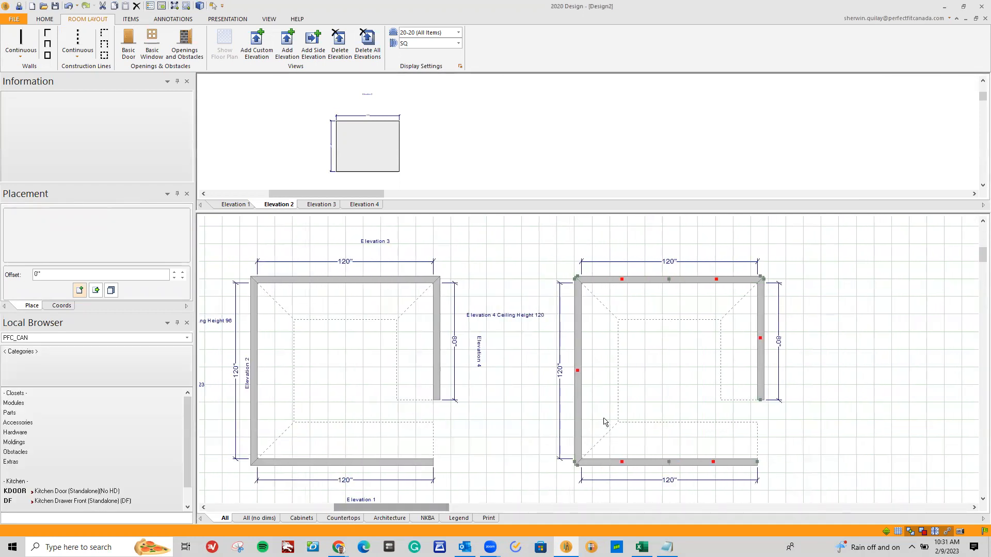
pyautogui.click(200, 6)
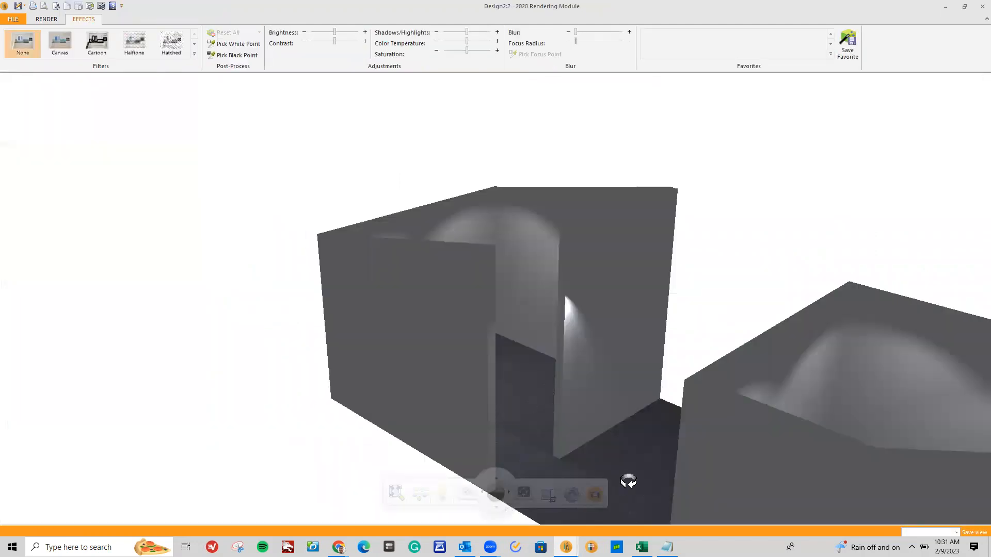
pyautogui.click(508, 493)
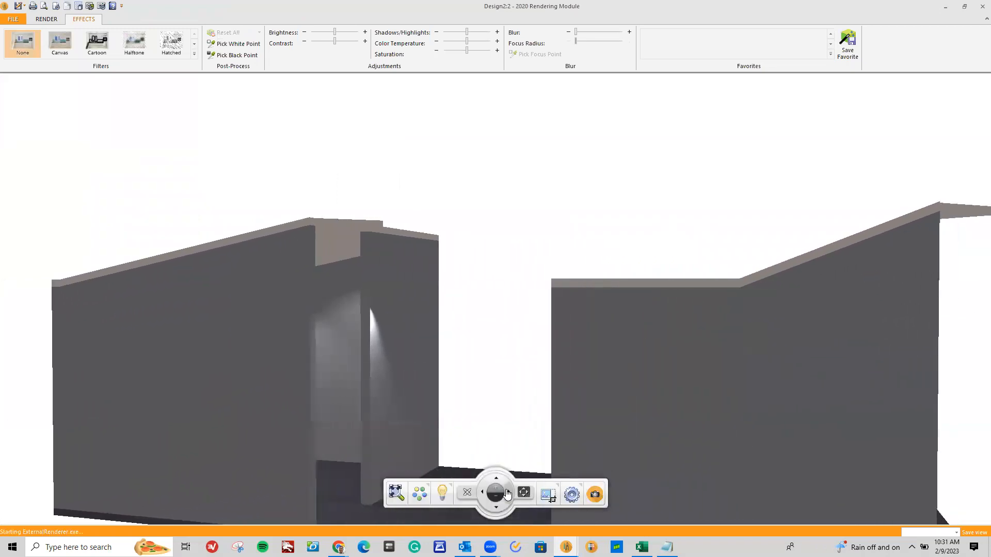
pyautogui.moveTo(412, 412); pyautogui.dragTo(454, 425)
pyautogui.scroll(-2, 461, 421)
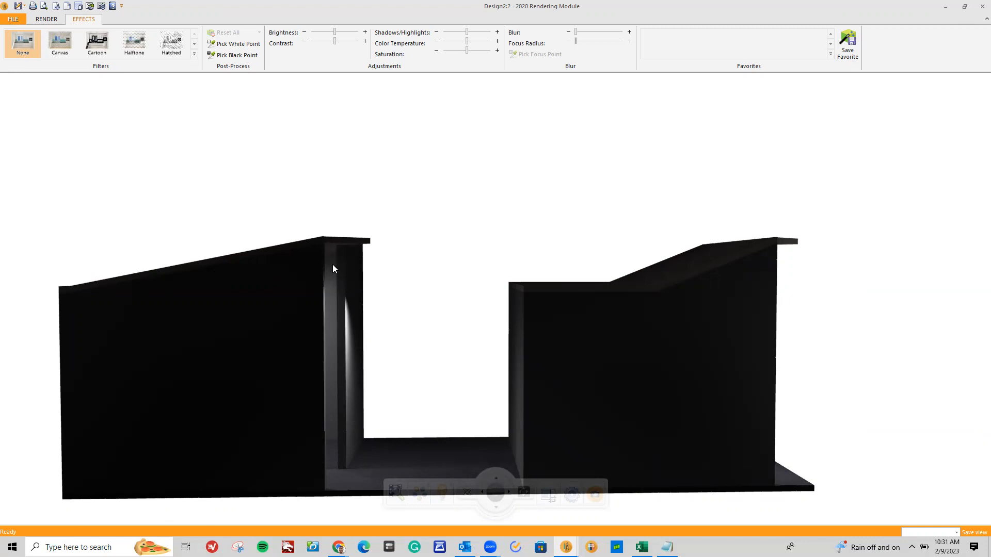
pyautogui.click(508, 493)
pyautogui.moveTo(561, 348); pyautogui.dragTo(554, 350)
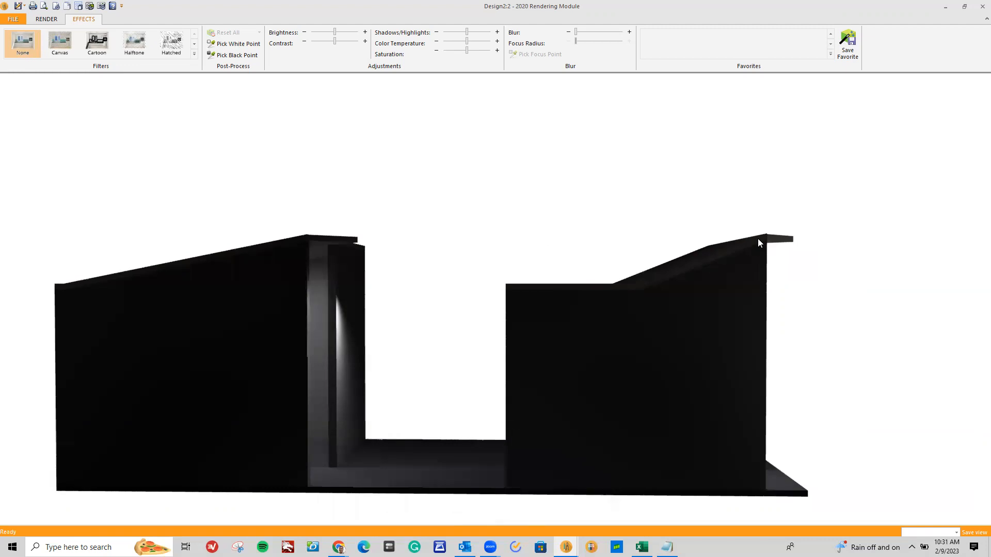
pyautogui.moveTo(719, 265); pyautogui.dragTo(601, 408)
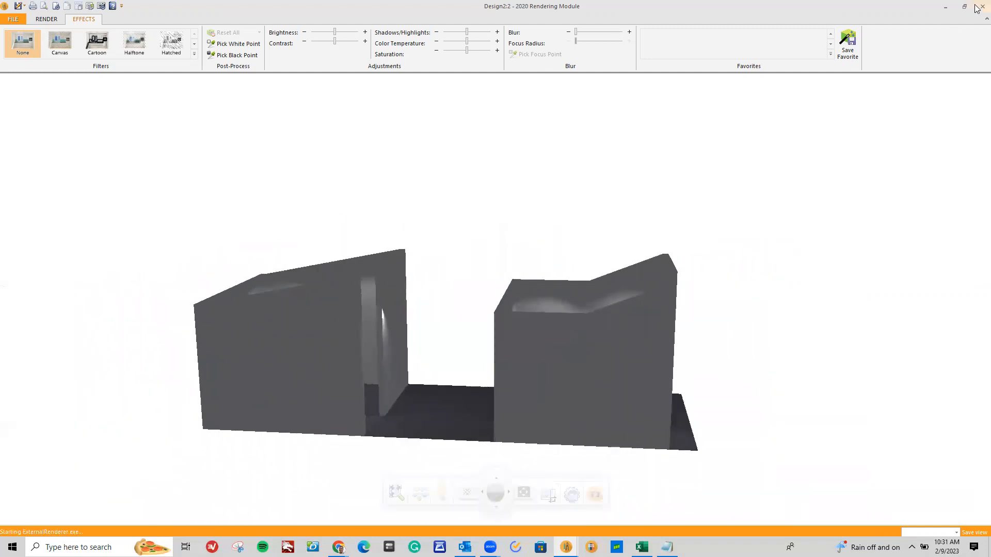
pyautogui.click(982, 6)
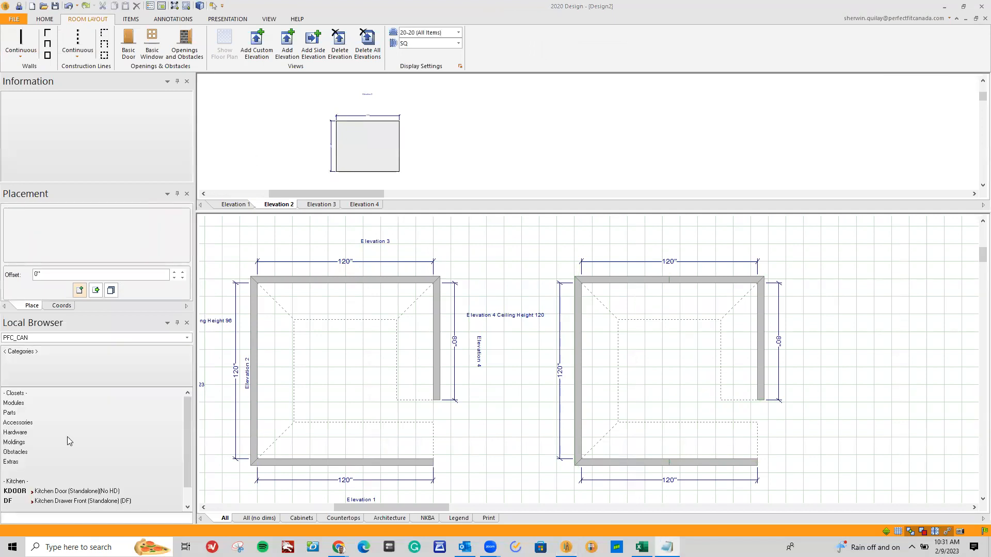
# Start a third room in the empty area beside the second one, drawing continuous walls about 60, 31, 29 and 99 inches long
pyautogui.click(706, 447)
pyautogui.click(409, 382)
pyautogui.scroll(-5, 455, 431)
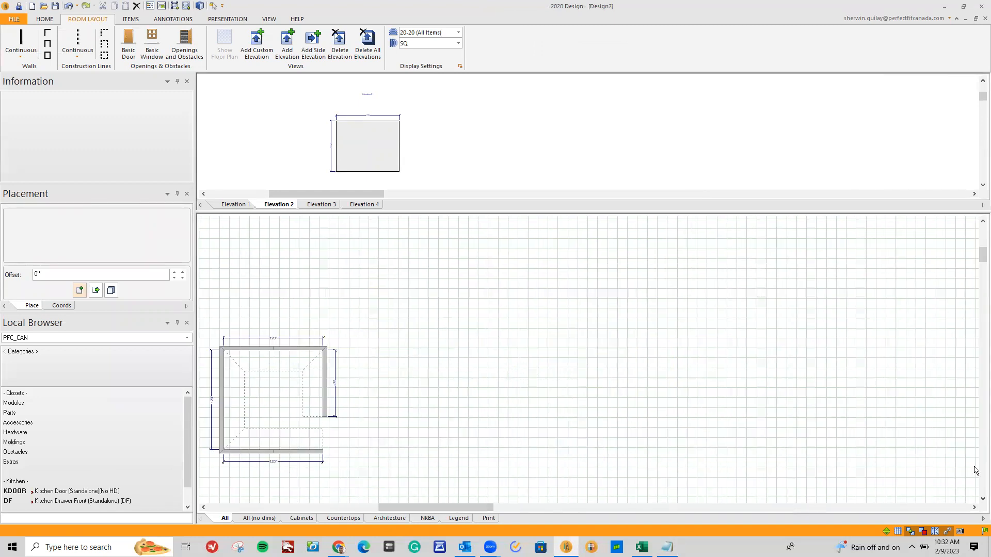
pyautogui.click(982, 496)
pyautogui.click(982, 496)
pyautogui.scroll(3, 364, 261)
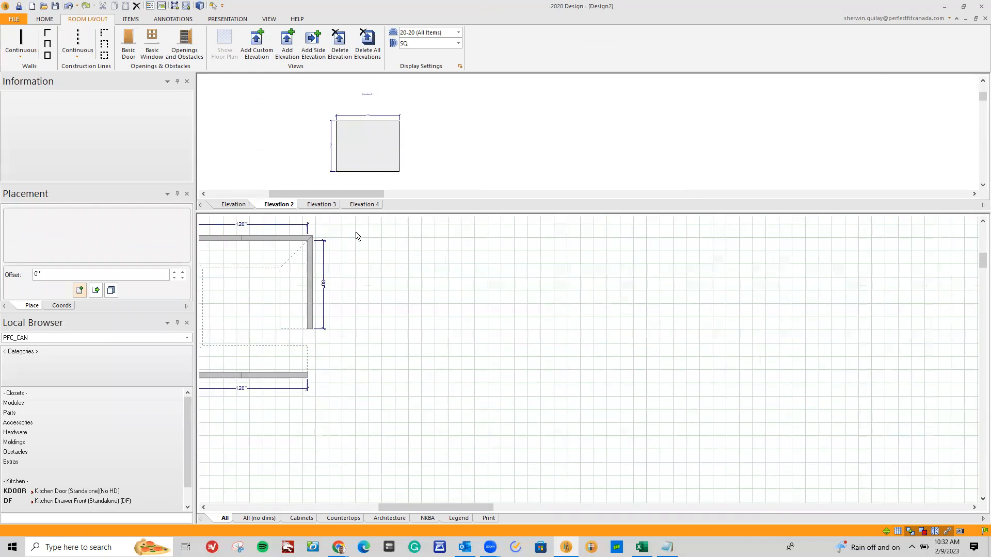
pyautogui.click(21, 41)
pyautogui.click(590, 405)
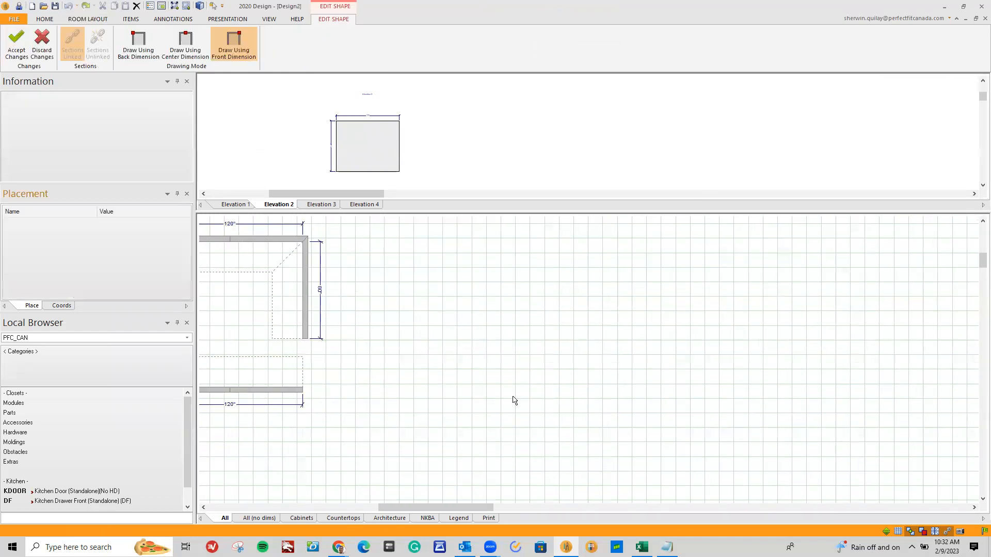
pyautogui.click(517, 405)
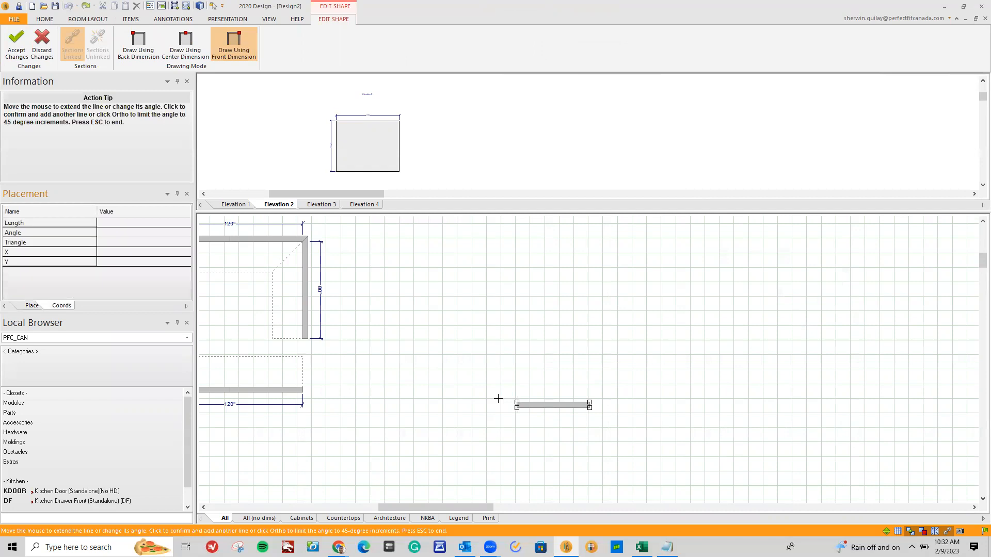
pyautogui.click(512, 361)
pyautogui.click(550, 360)
pyautogui.click(556, 242)
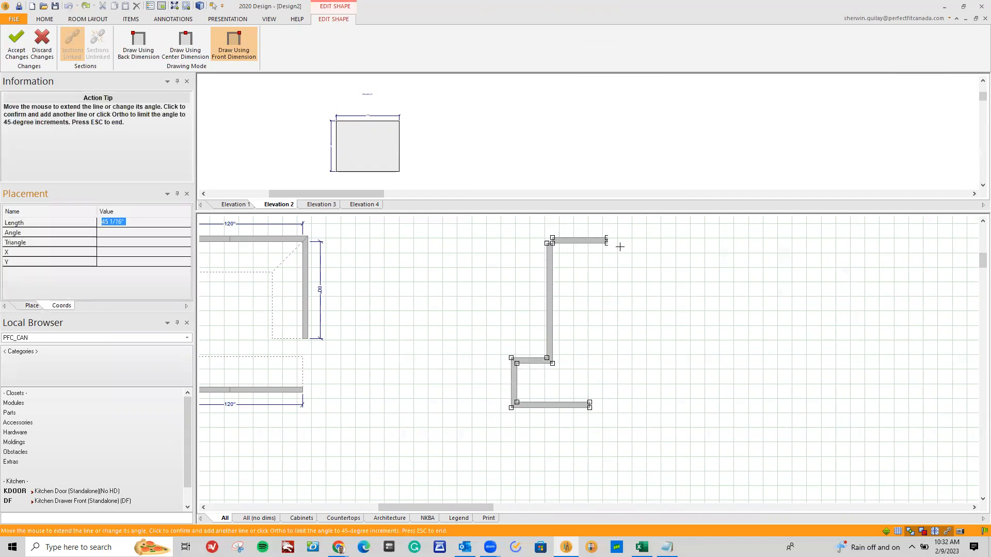
# Continue the third room with walls about 108, 43, 51, 93 and 76 inches long, leaving a lower opening, and finish the shape
pyautogui.doubleClick(684, 240)
pyautogui.click(687, 292)
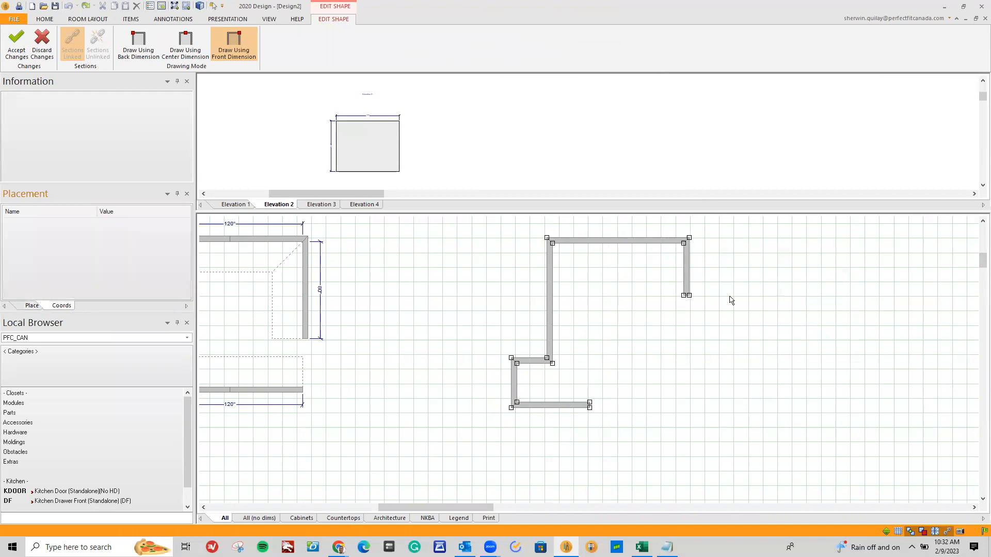
pyautogui.click(745, 292)
pyautogui.click(748, 409)
pyautogui.click(654, 411)
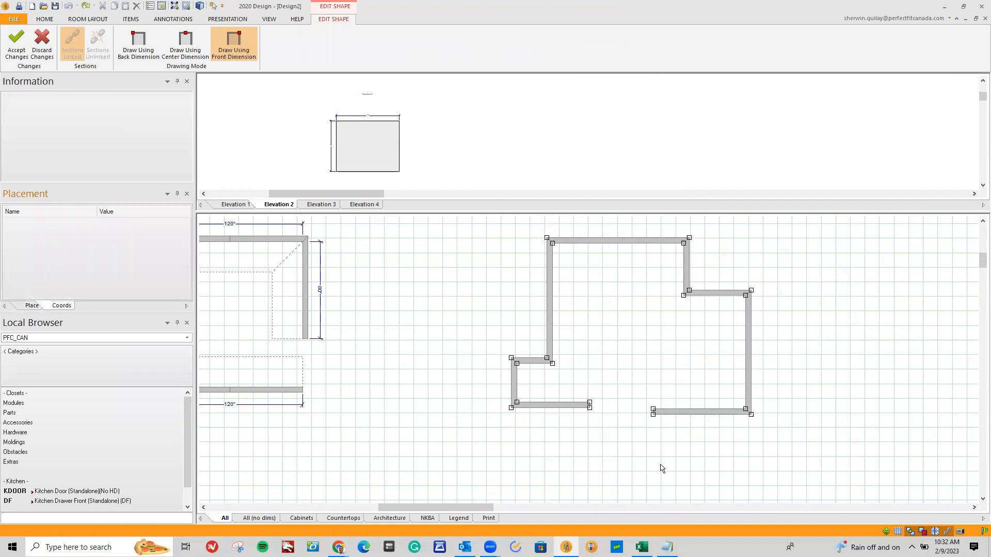
pyautogui.press('Escape')
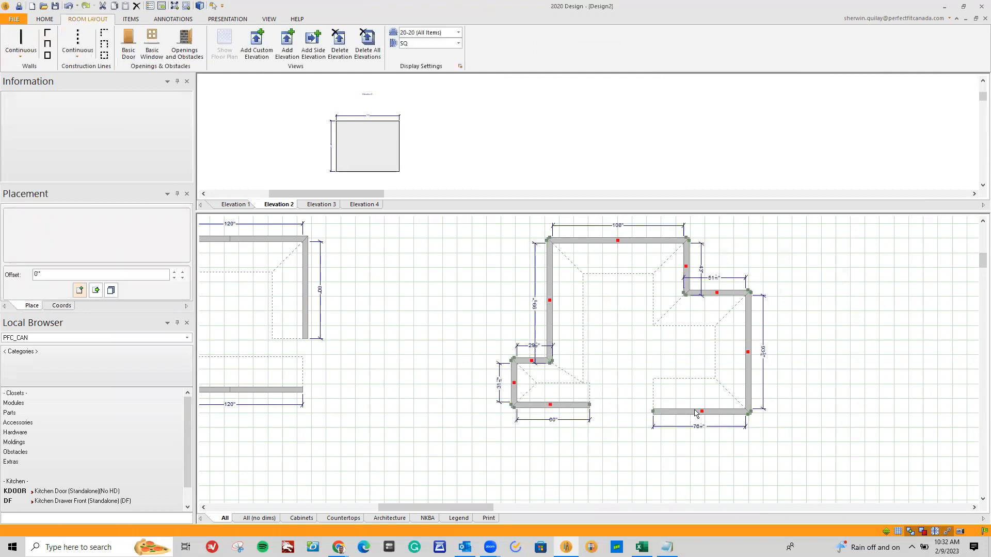
# Select placement zones in the third room's small alcove and along its lower walls to examine where they overlap
pyautogui.scroll(-1, 856, 289)
pyautogui.scroll(2, 814, 329)
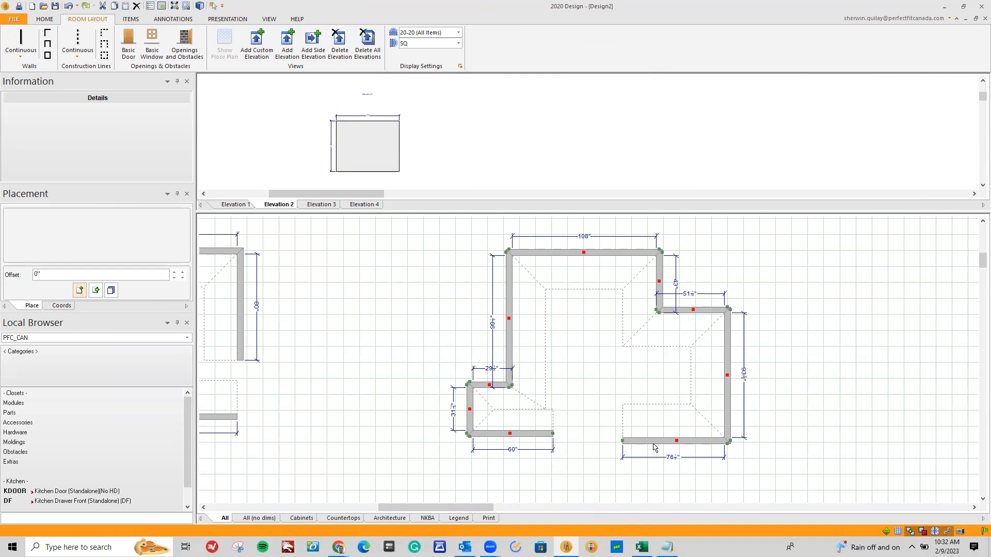
pyautogui.click(520, 424)
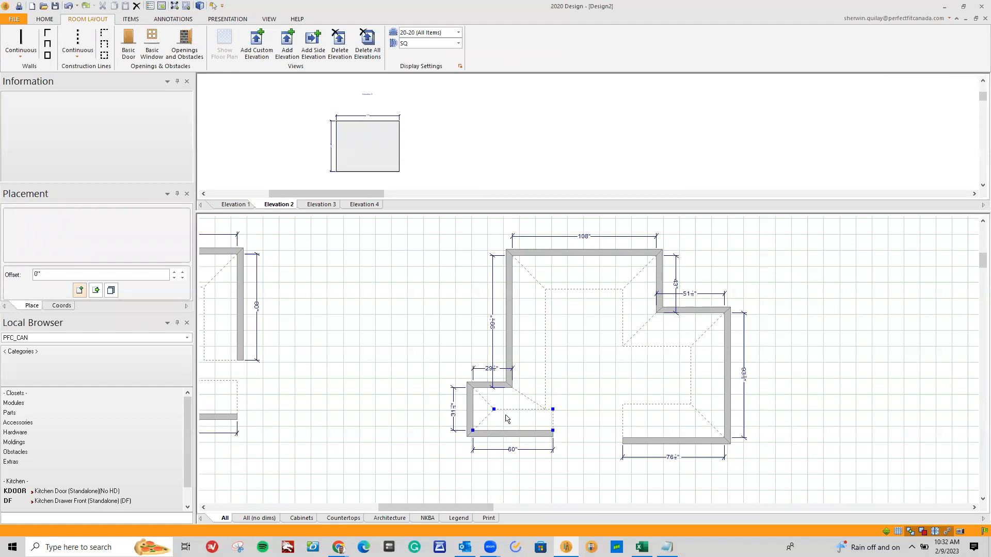
pyautogui.click(663, 445)
pyautogui.click(481, 410)
pyautogui.click(506, 403)
# In the third room's wall properties, turn off the inside and outside placement zones of Wall 1 and apply
pyautogui.rightClick(508, 345)
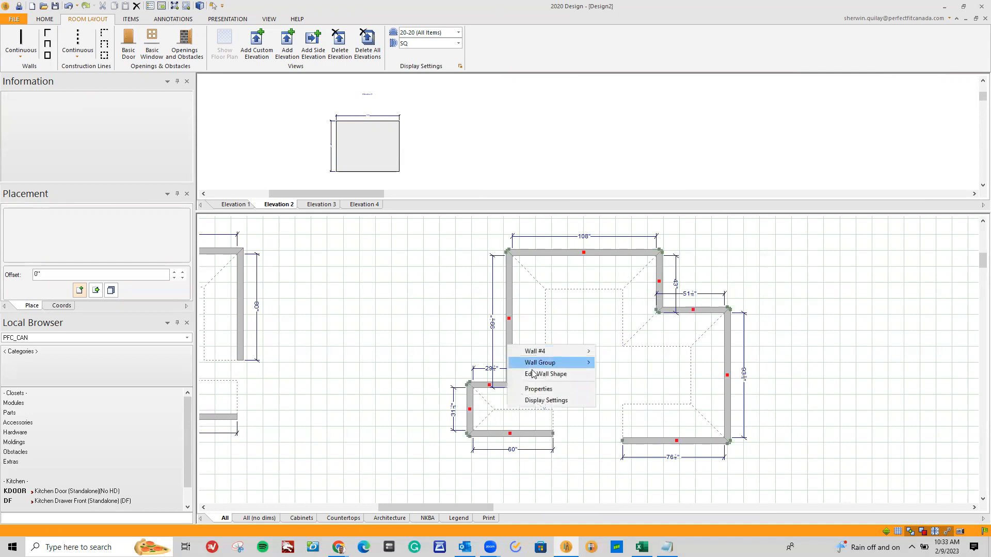
pyautogui.click(532, 388)
pyautogui.rightClick(510, 357)
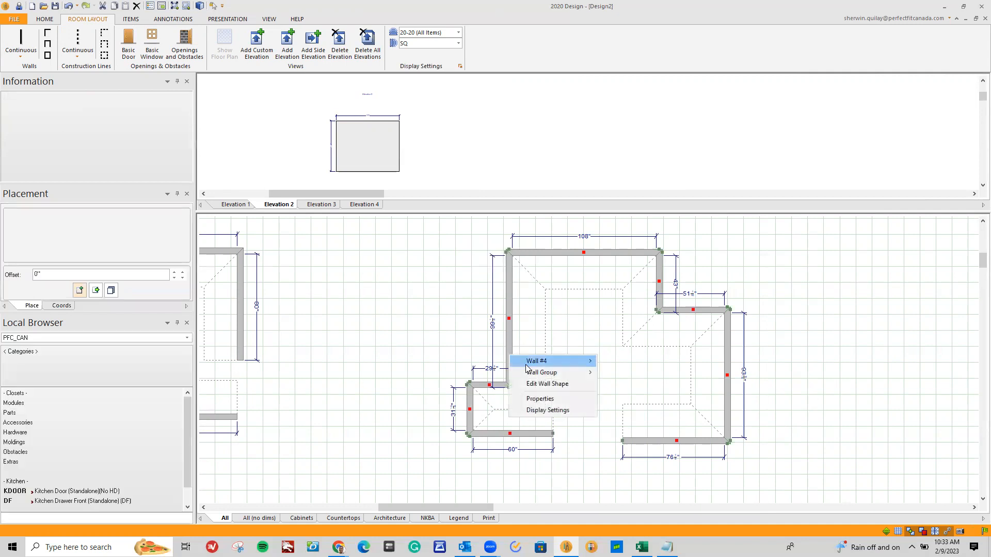
pyautogui.click(531, 397)
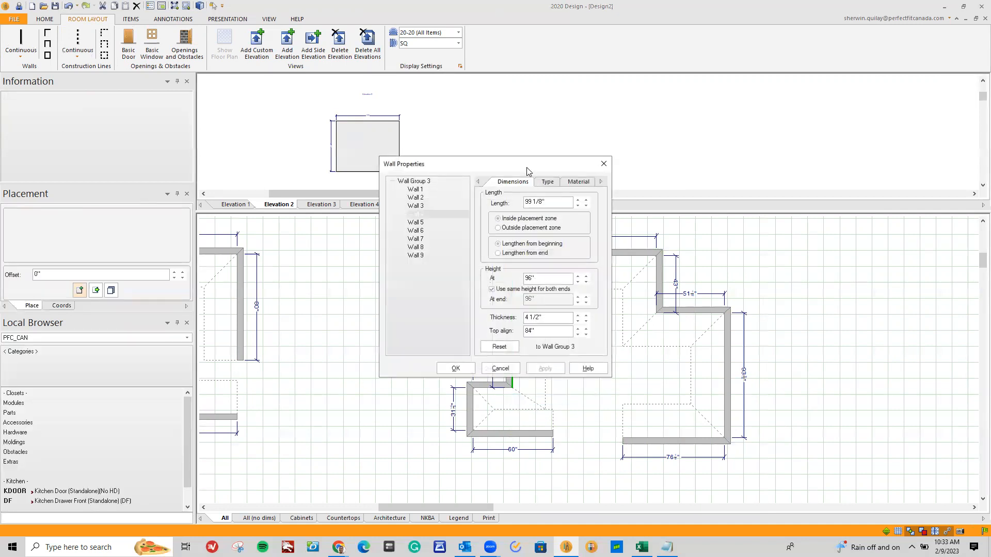
pyautogui.moveTo(522, 167); pyautogui.dragTo(334, 252)
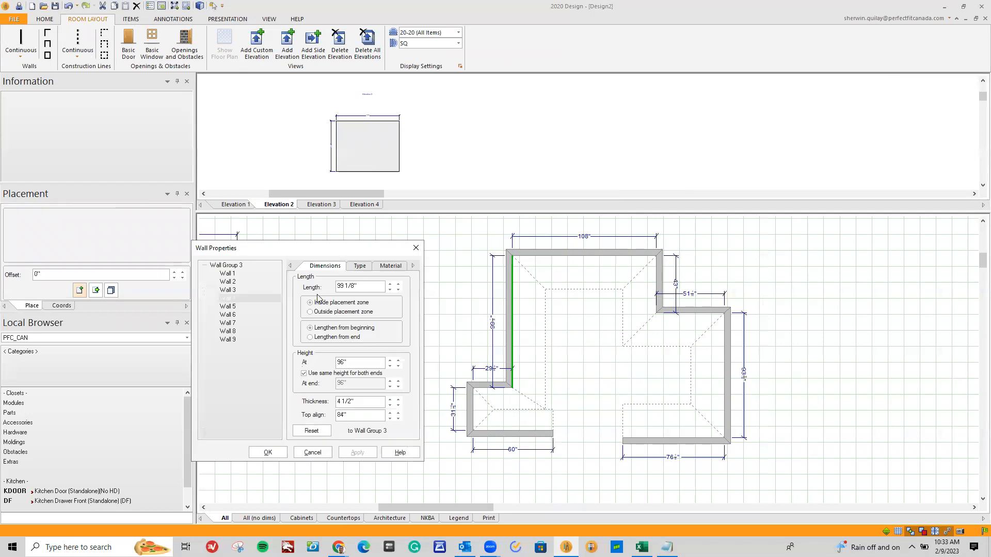
pyautogui.click(510, 431)
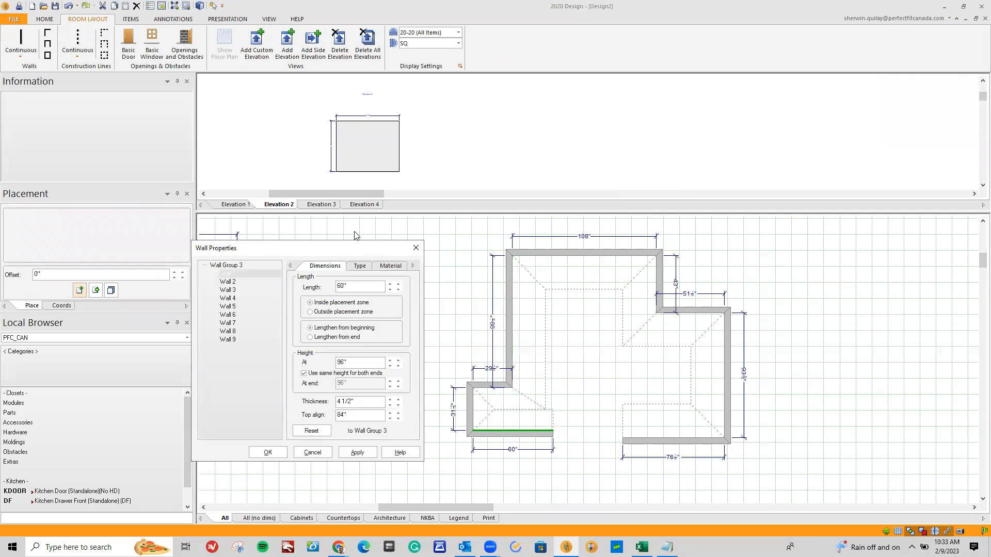
pyautogui.click(356, 272)
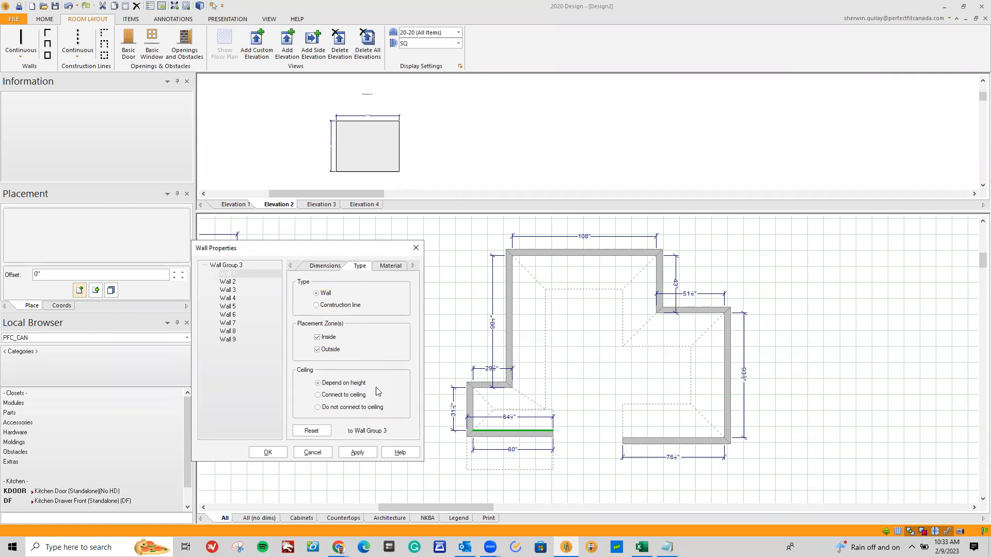
pyautogui.click(318, 350)
pyautogui.click(318, 337)
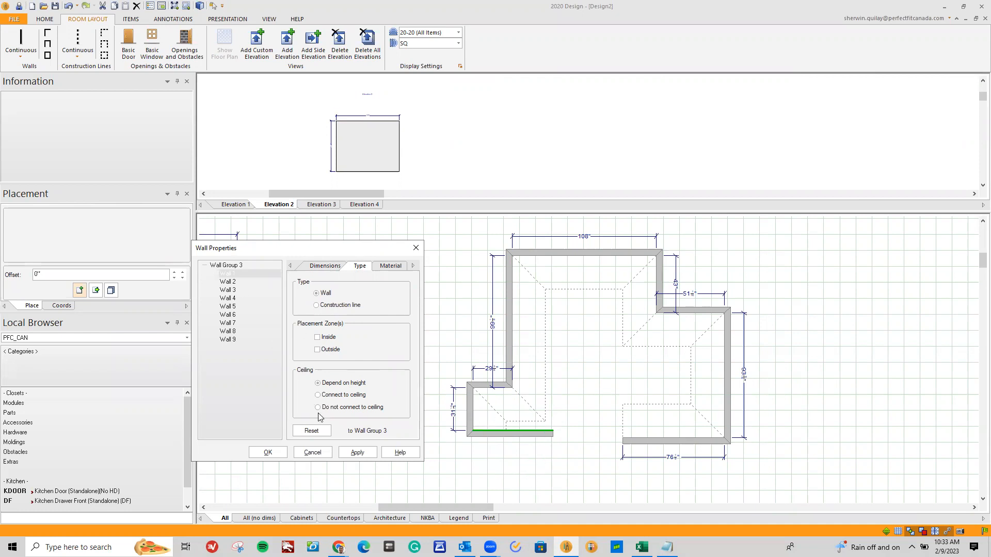
pyautogui.click(356, 453)
# Turn off the inside placement zones of Wall 2 and Wall 3, applying each change
pyautogui.click(228, 282)
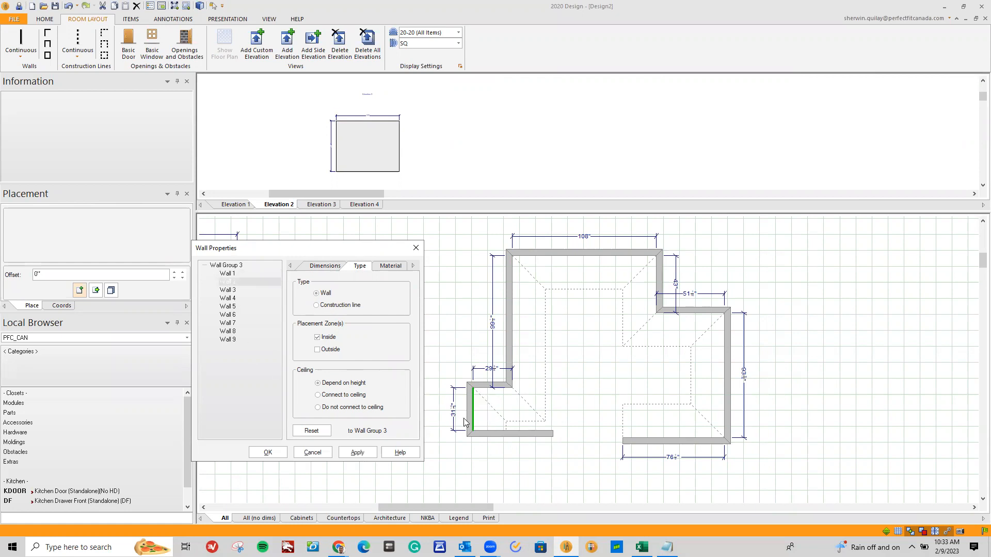
pyautogui.click(318, 338)
pyautogui.click(357, 453)
pyautogui.click(229, 291)
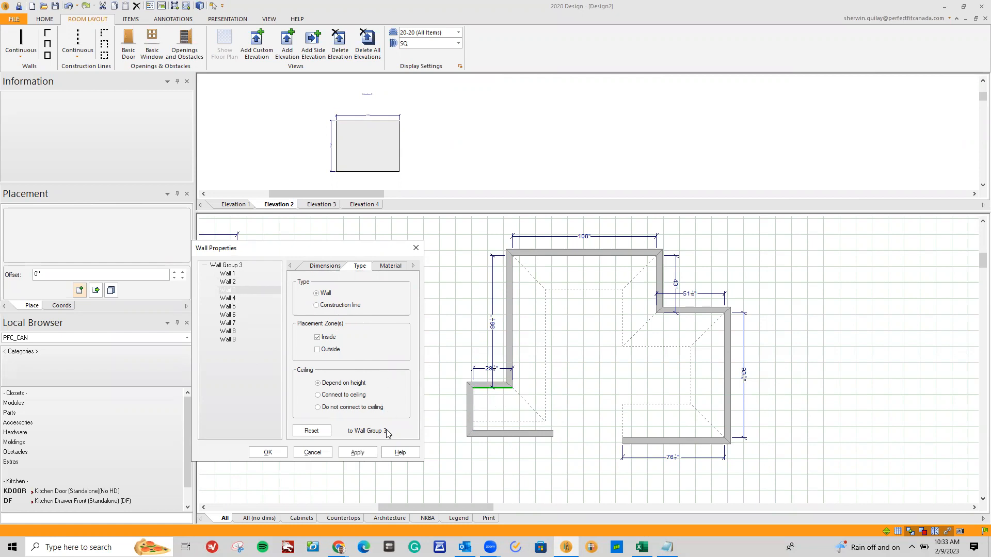
pyautogui.click(318, 337)
pyautogui.click(357, 453)
# Turn off the inside placement zones of Wall 6 and Wall 9 and close the wall properties
pyautogui.click(230, 299)
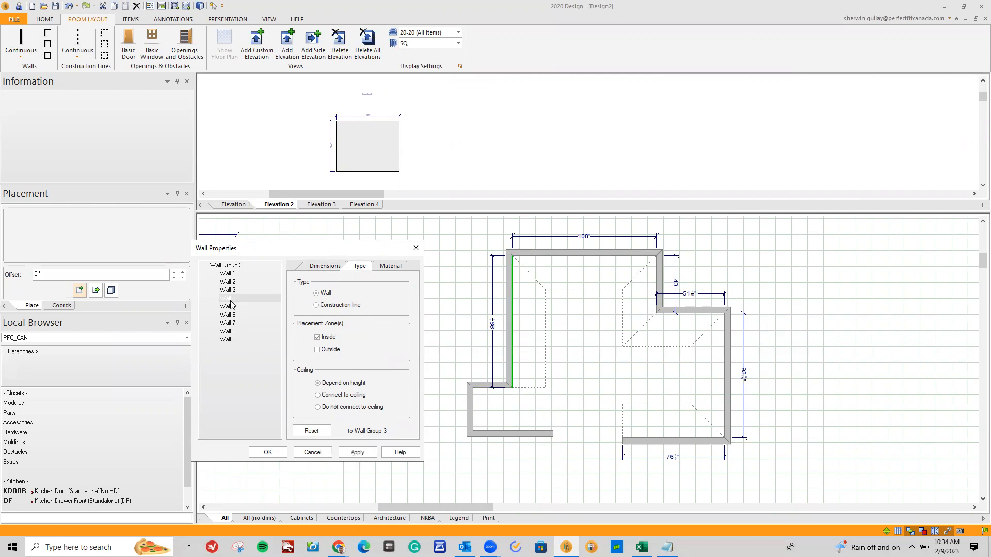
pyautogui.click(231, 308)
pyautogui.click(230, 323)
pyautogui.click(231, 315)
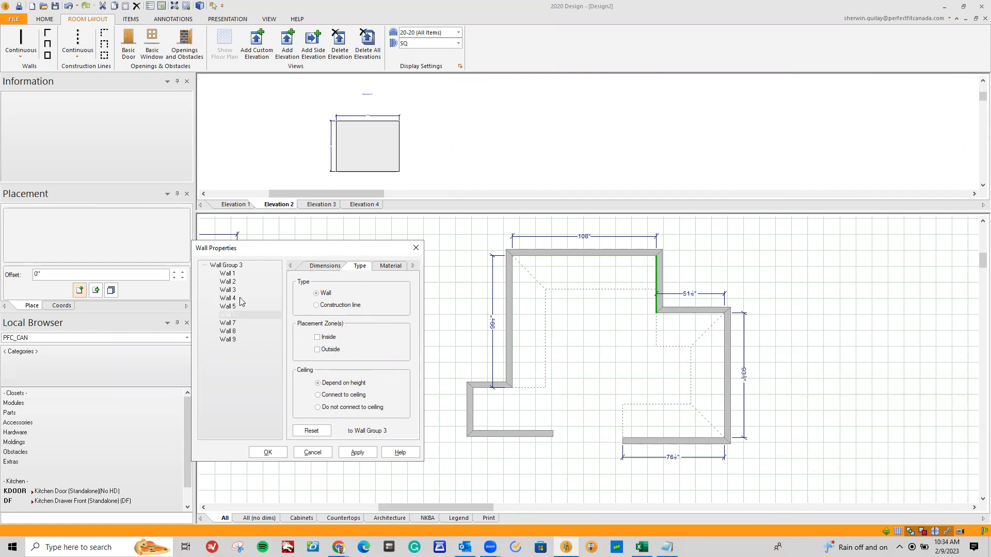
pyautogui.click(227, 339)
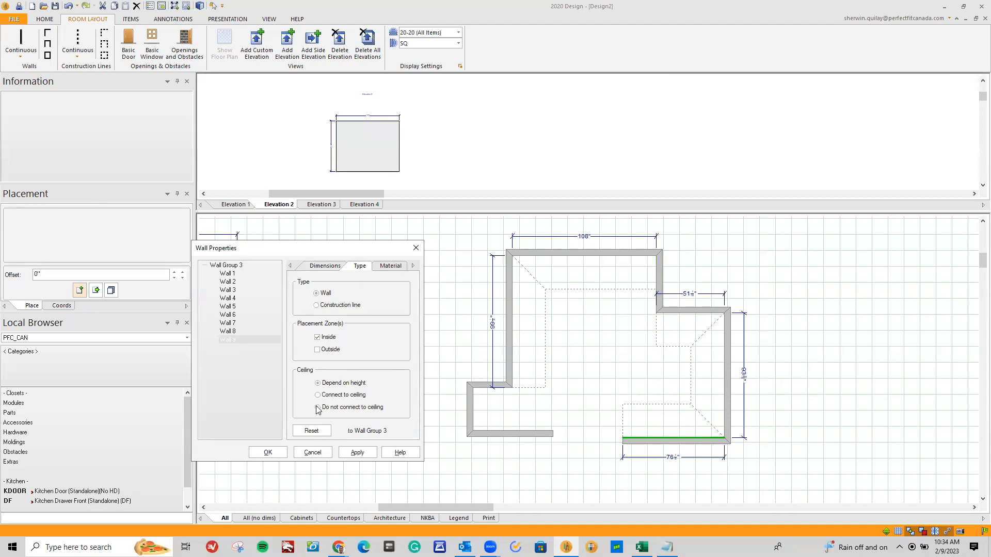
pyautogui.click(268, 453)
# Turn the inside placement zone of Wall 9 back on, apply it, and close the wall properties
pyautogui.scroll(1, 614, 396)
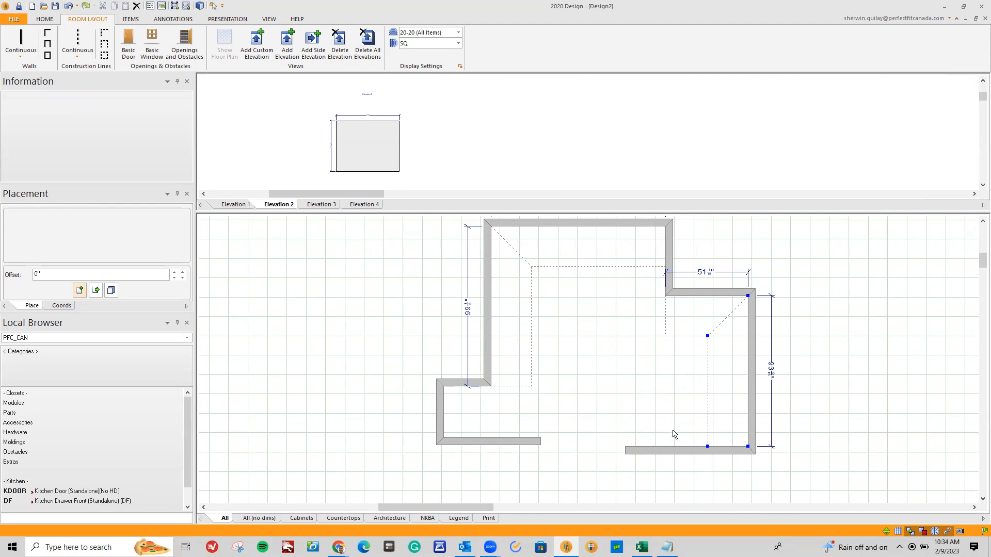
pyautogui.rightClick(663, 452)
pyautogui.click(687, 494)
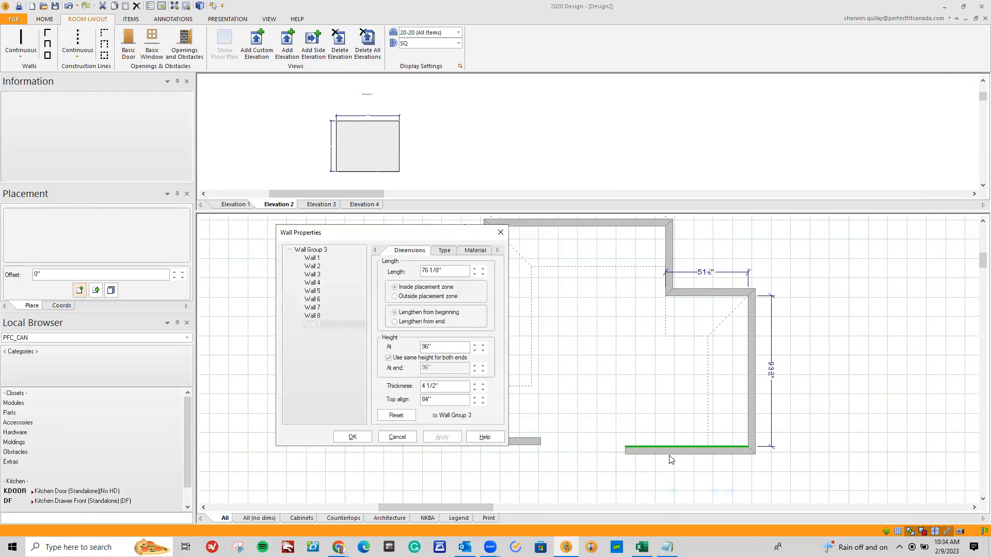
pyautogui.click(445, 251)
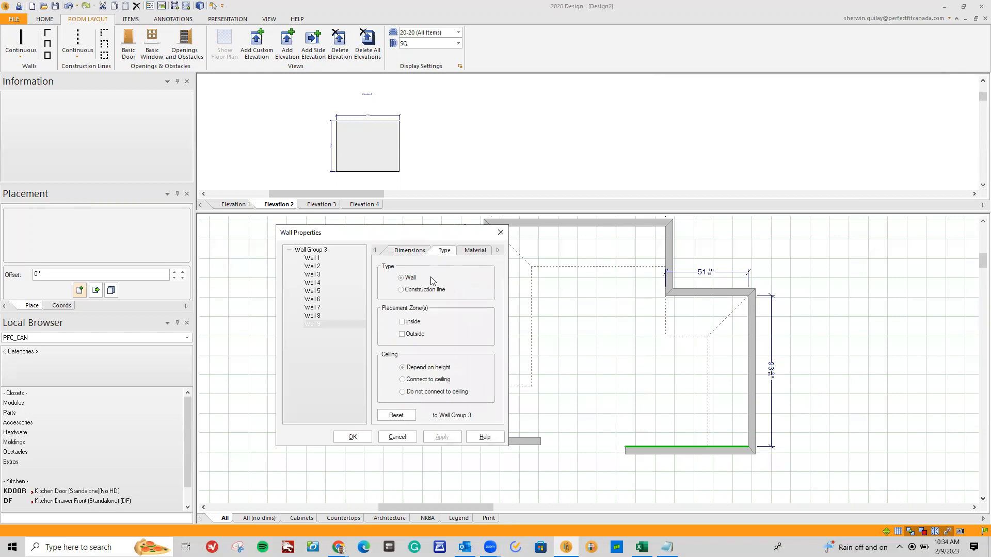
pyautogui.click(402, 322)
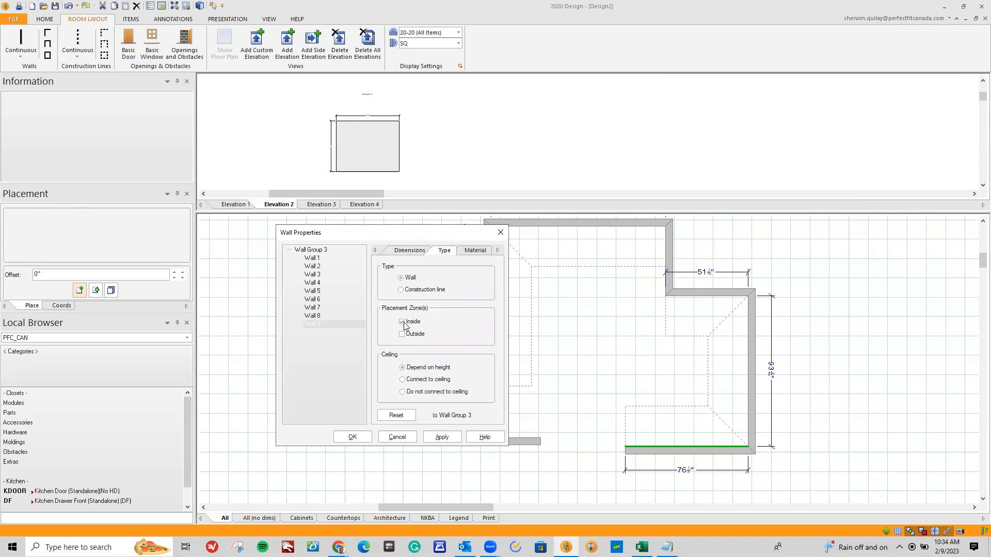
pyautogui.click(442, 437)
pyautogui.click(362, 437)
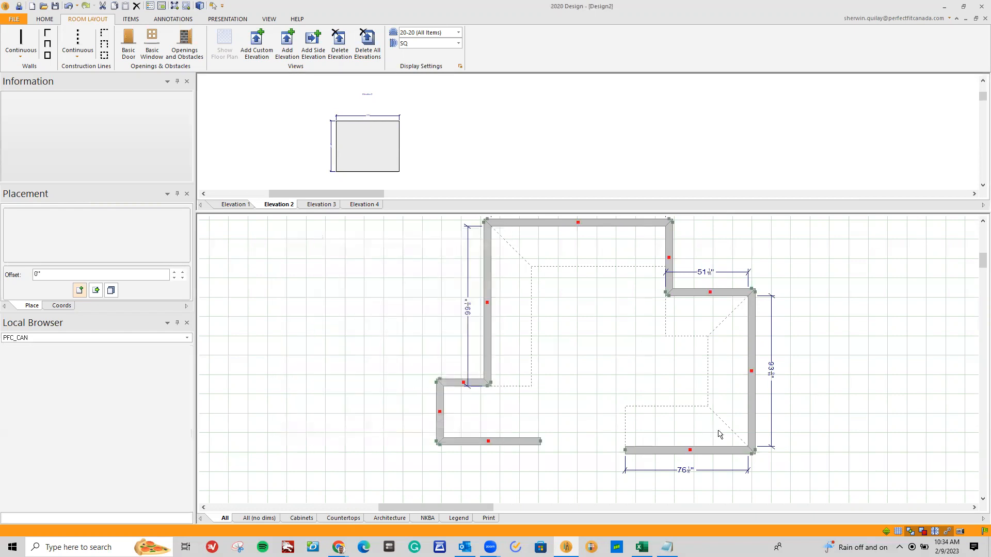
# In the Walls/Construction Lines preferences, reduce the placement zone depth to roughly half, apply it, and check the zones in the third room
pyautogui.click(674, 447)
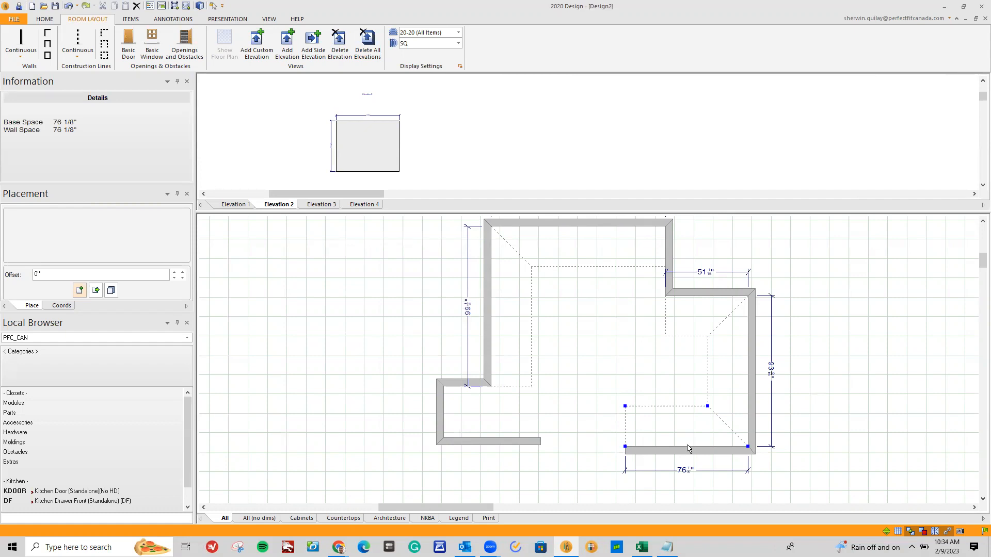
pyautogui.click(230, 86)
pyautogui.click(18, 19)
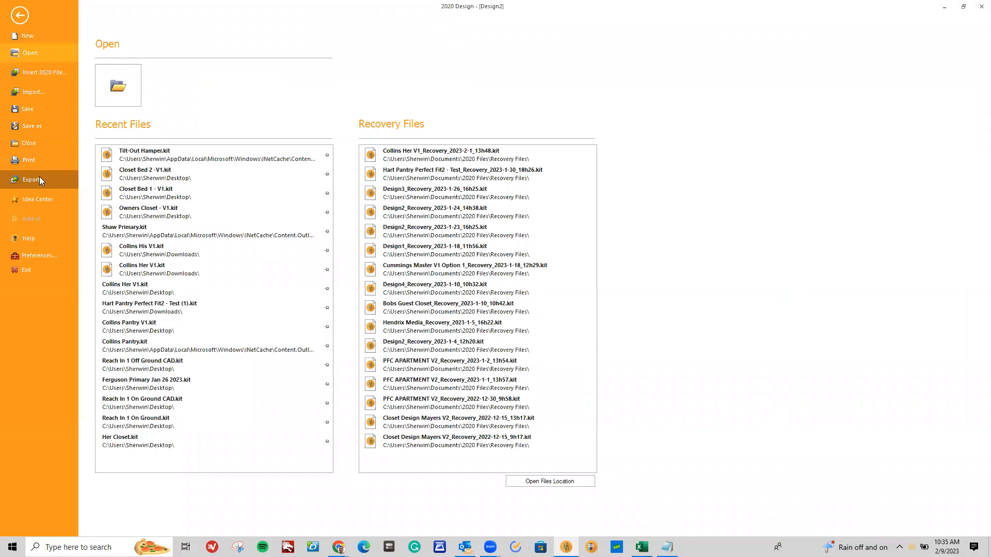
pyautogui.click(38, 258)
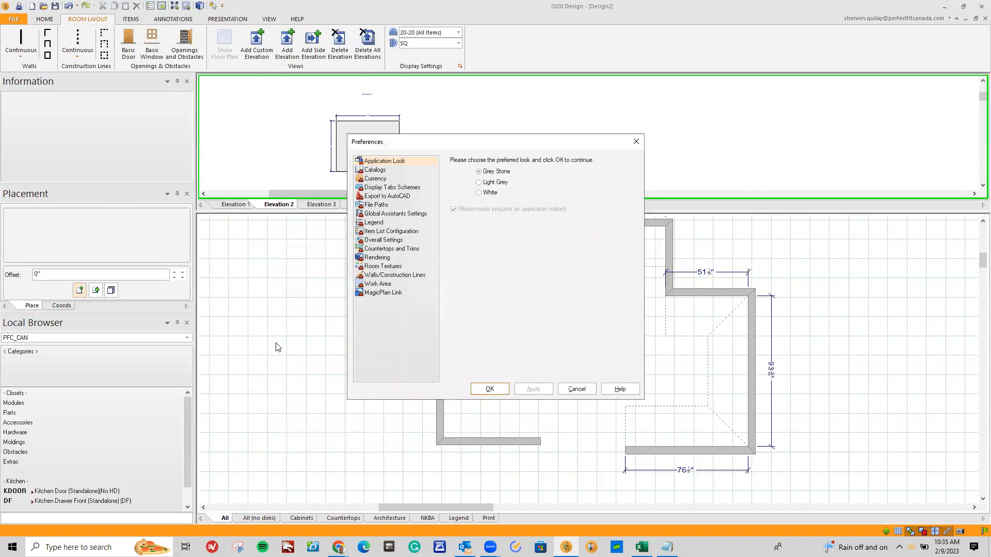
pyautogui.click(379, 278)
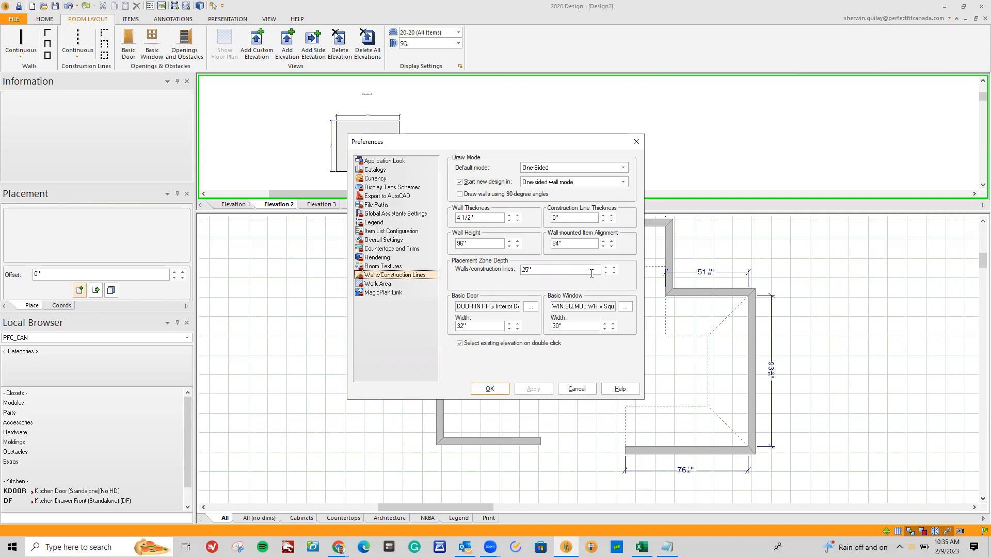
pyautogui.doubleClick(572, 271)
pyautogui.write('1')
pyautogui.click(549, 388)
pyautogui.click(495, 389)
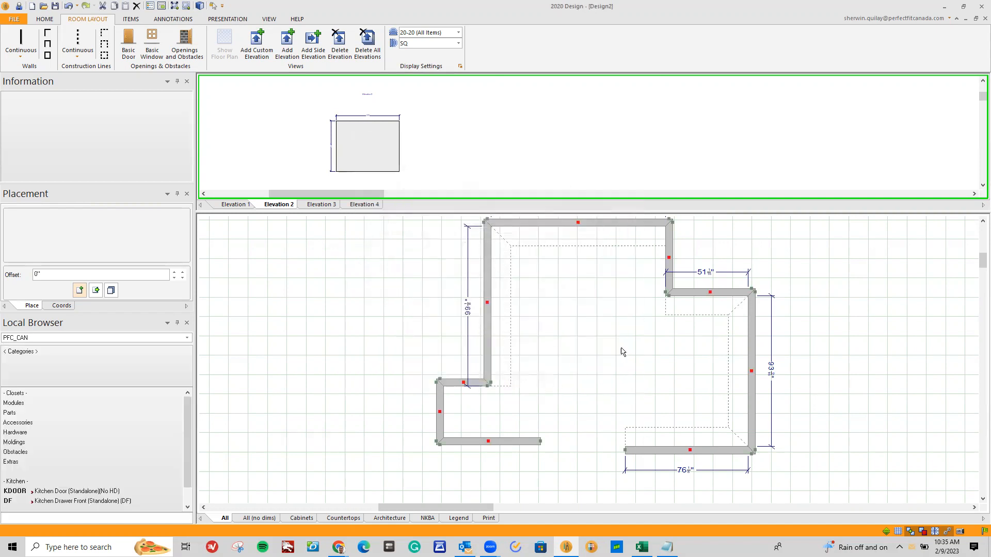
pyautogui.scroll(2, 622, 350)
pyautogui.click(737, 376)
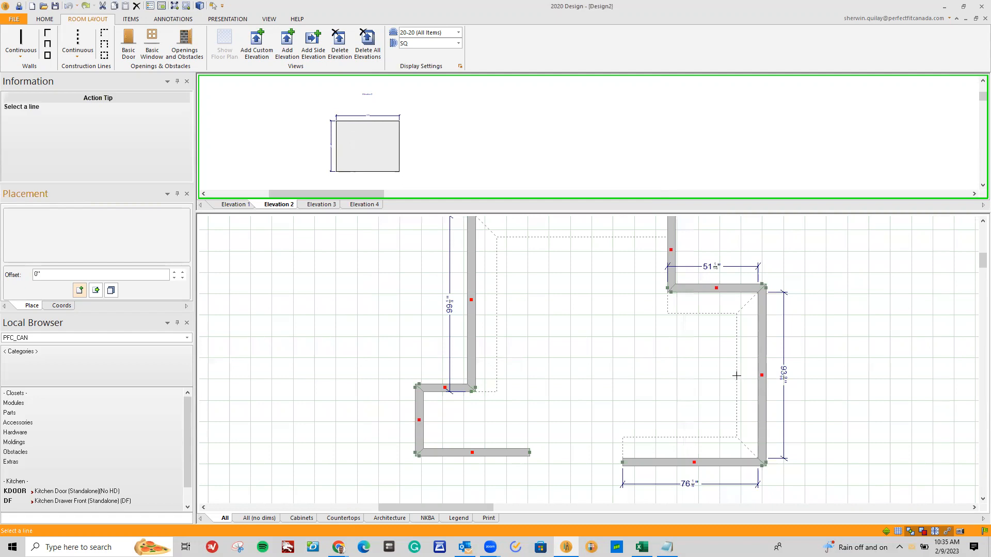
pyautogui.click(736, 377)
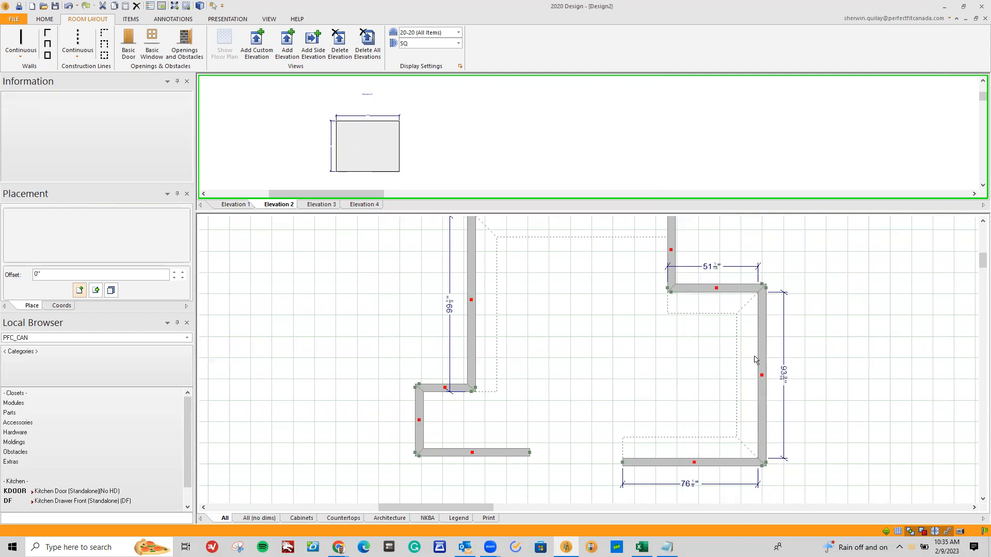
pyautogui.scroll(-2, 686, 367)
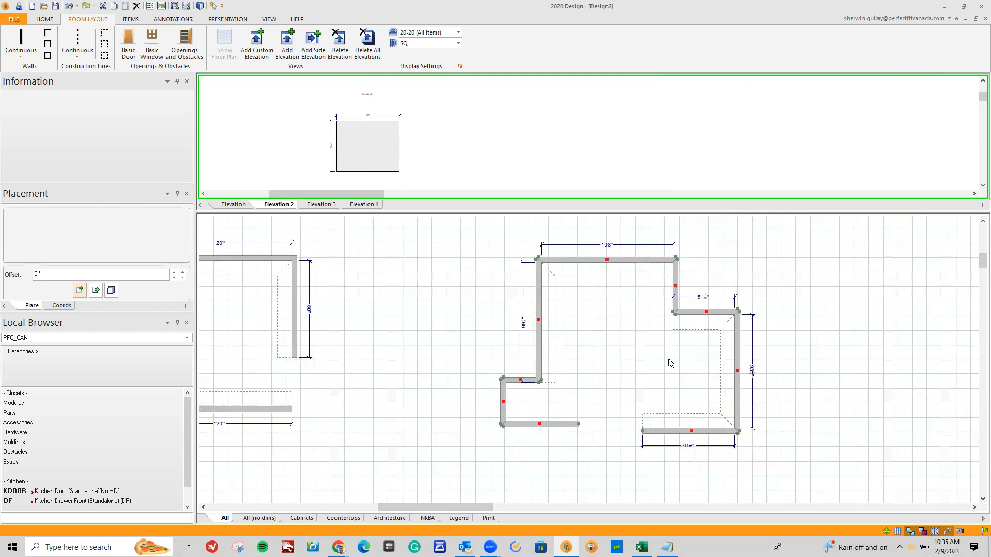
# Place a T-MOD tall module with a 24" opening width on the third room's 93 9/16" wall, about 27" from its upper corner
pyautogui.click(727, 368)
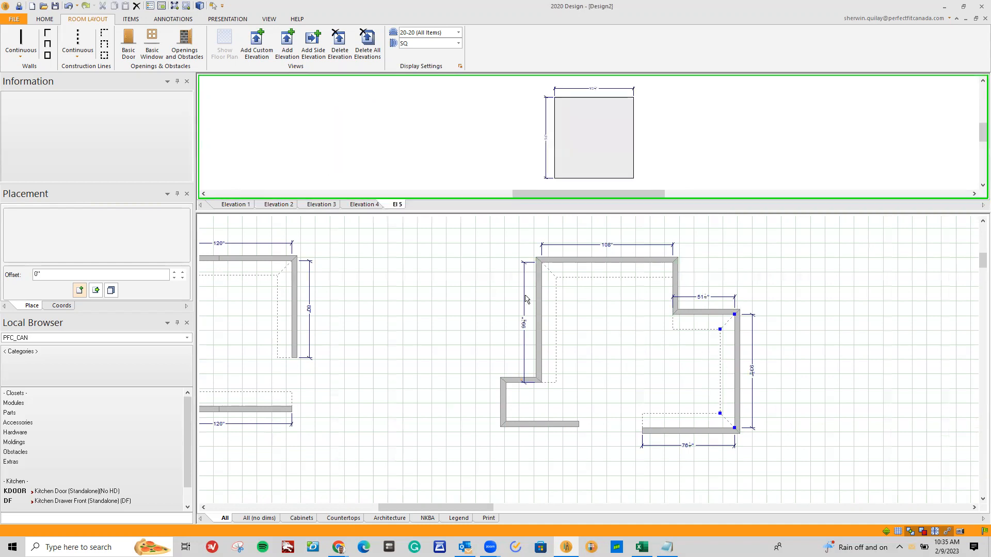
pyautogui.click(14, 405)
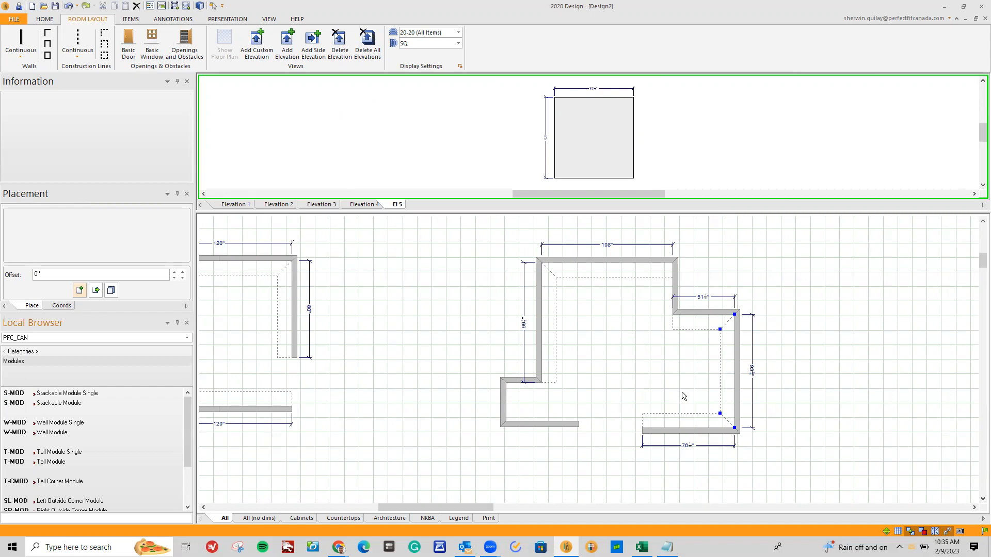
pyautogui.click(51, 462)
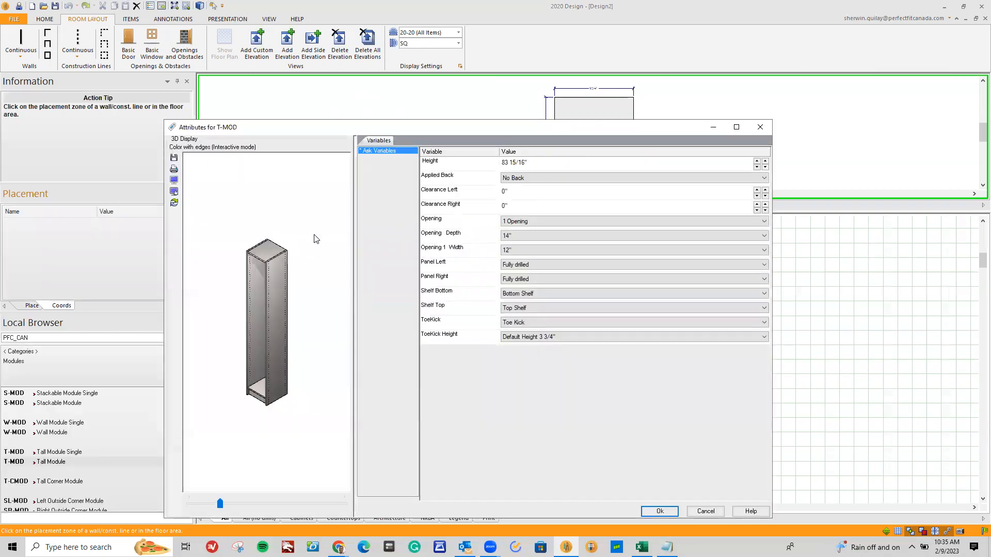
pyautogui.click(541, 251)
pyautogui.click(541, 281)
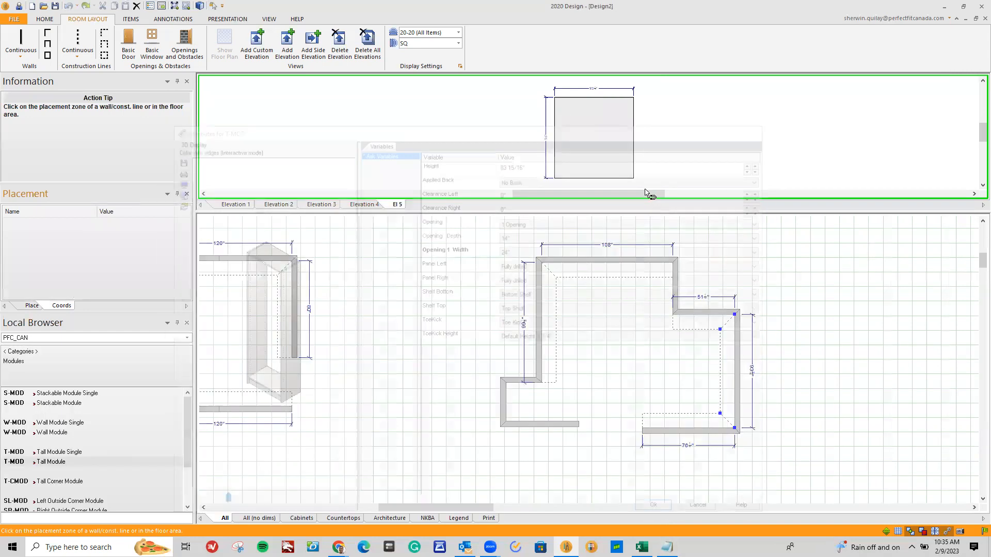
pyautogui.moveTo(563, 162); pyautogui.dragTo(577, 160)
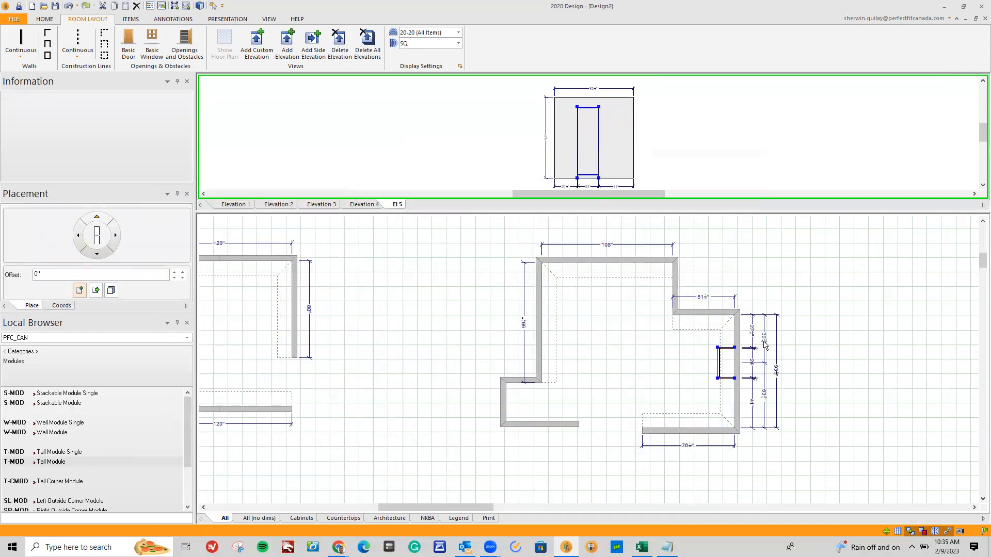
# Dimension the tall module's depth from its front edge to the wall in the floor plan
pyautogui.scroll(3, 741, 378)
pyautogui.scroll(1, 739, 374)
pyautogui.click(634, 370)
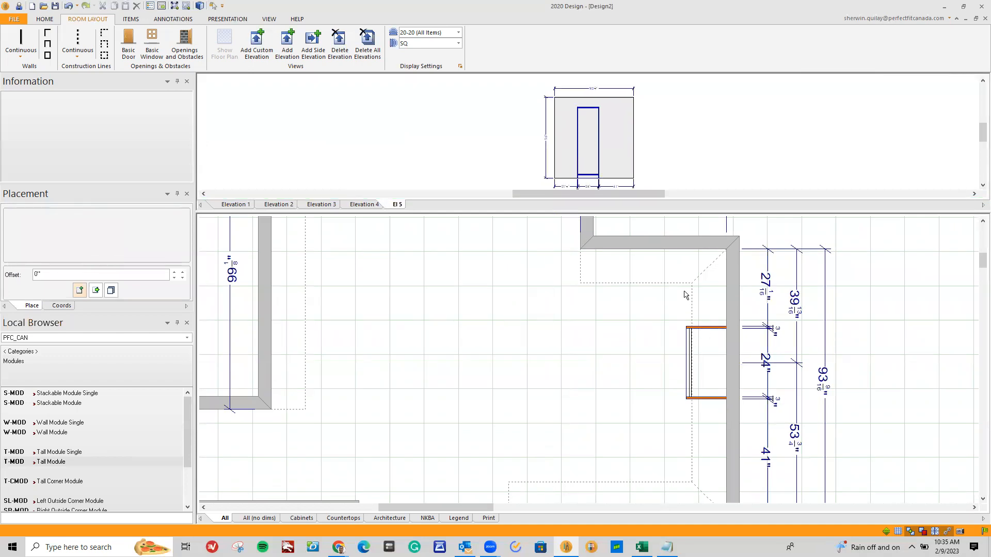
pyautogui.keyDown('ctrl'); pyautogui.click(690, 349); pyautogui.keyUp('ctrl')
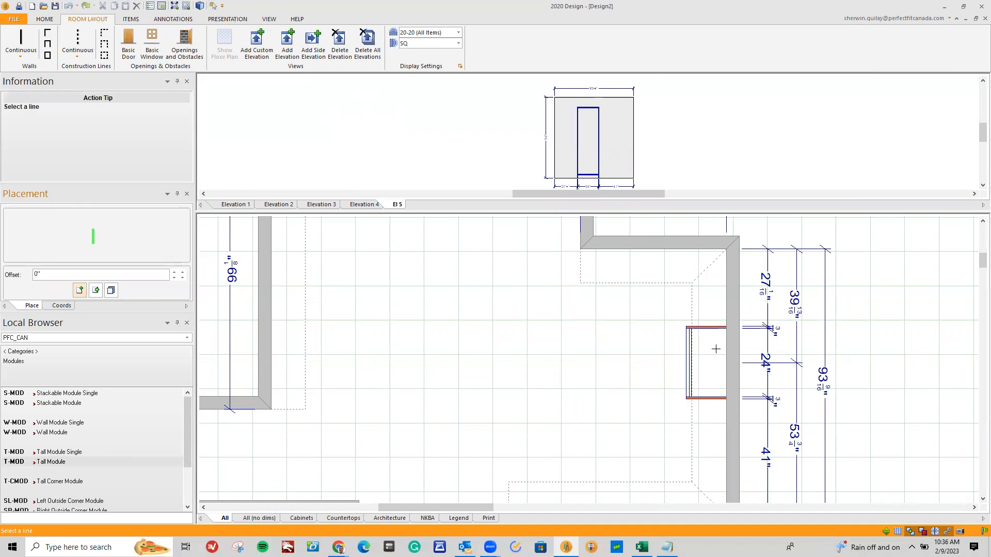
pyautogui.click(725, 380)
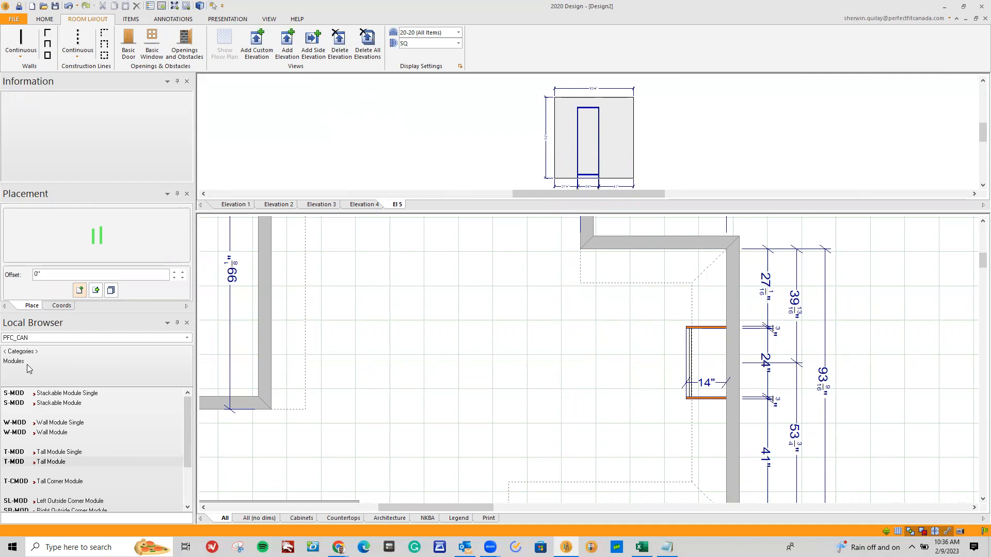
# Place an MDW_12 drawer inside the tall module, directly above its bottom shelf, in the wall's elevation
pyautogui.click(28, 350)
pyautogui.click(32, 413)
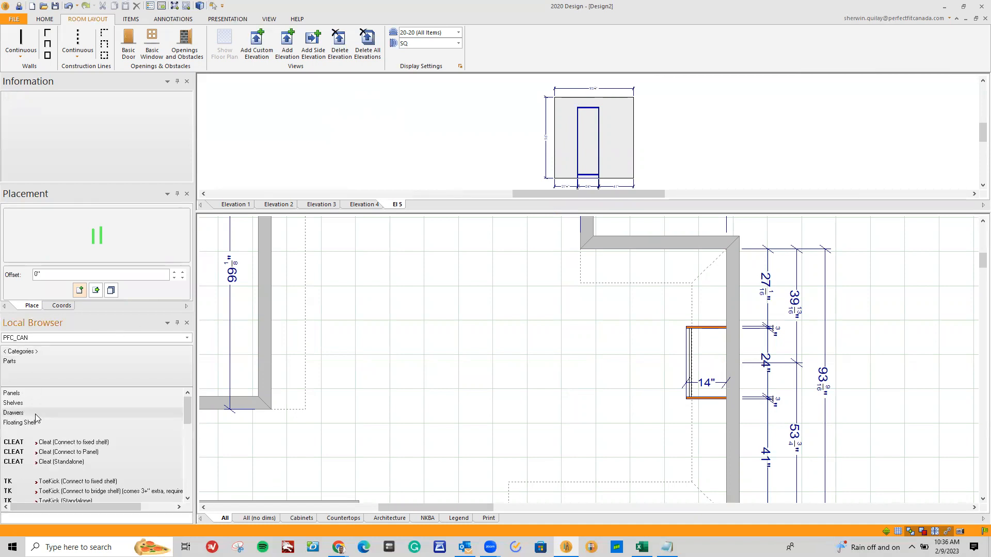
pyautogui.click(31, 413)
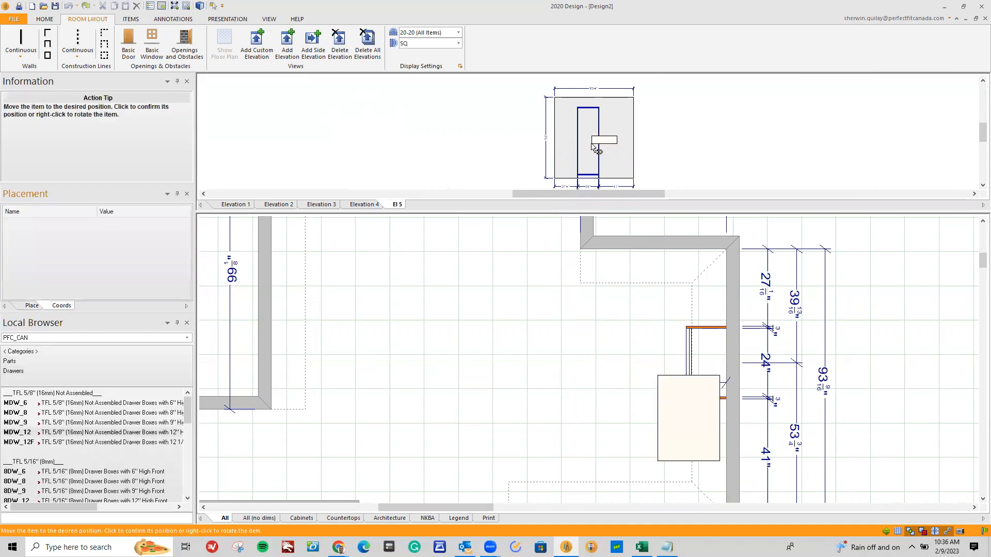
pyautogui.click(595, 173)
pyautogui.click(593, 175)
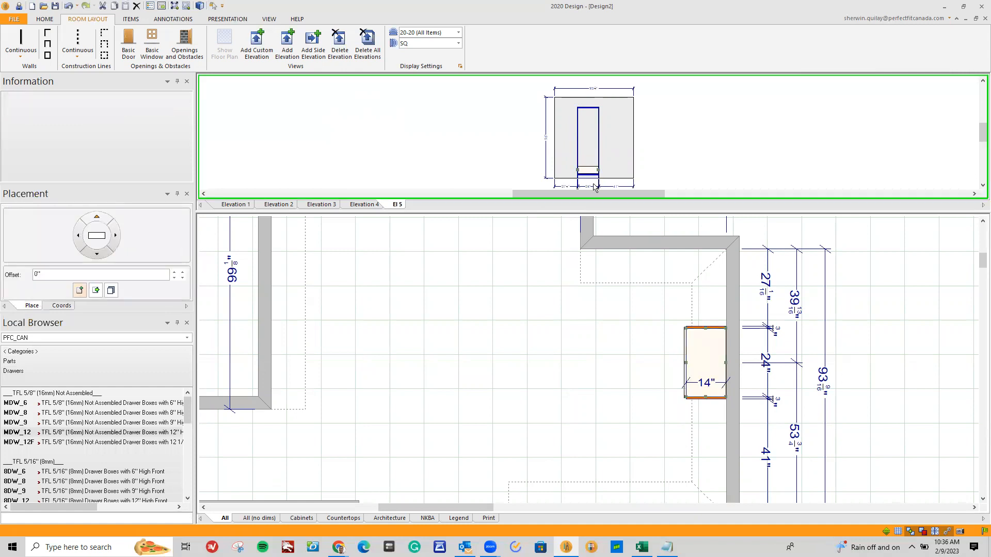
pyautogui.scroll(5, 601, 155)
pyautogui.click(679, 161)
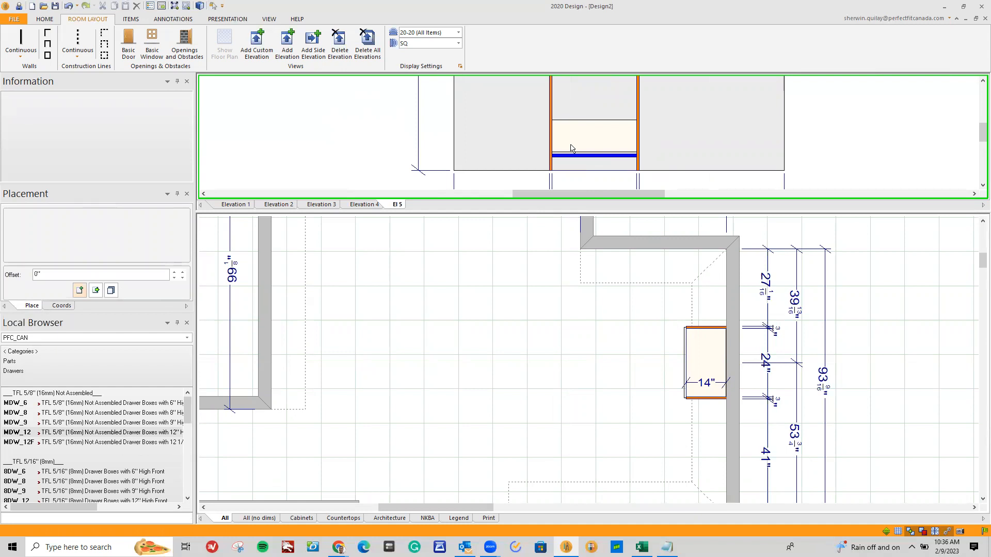
# Dimension how far the drawer front projects beyond the tall module's front edge in the floor plan
pyautogui.moveTo(571, 150)
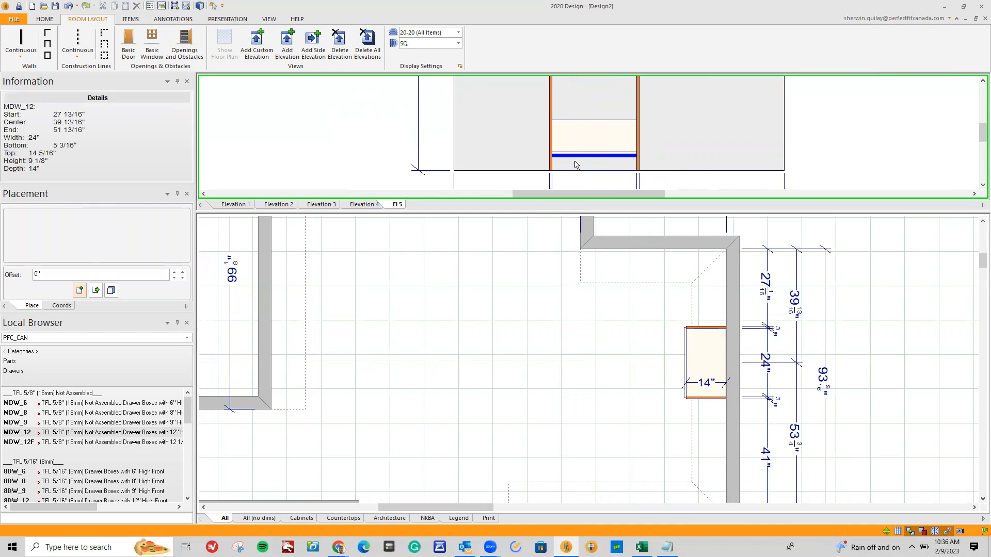
pyautogui.scroll(4, 671, 364)
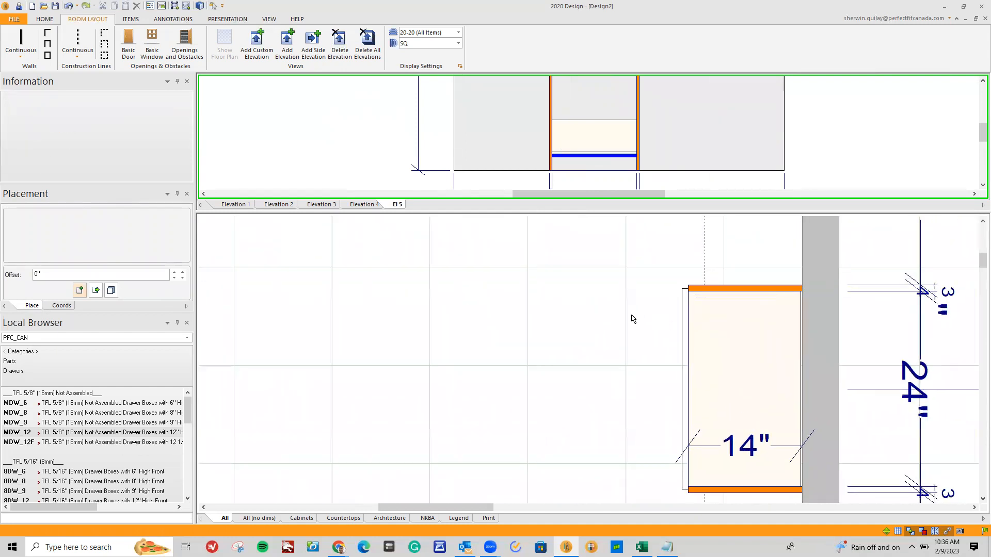
pyautogui.hotkey('ctrl', 'd')
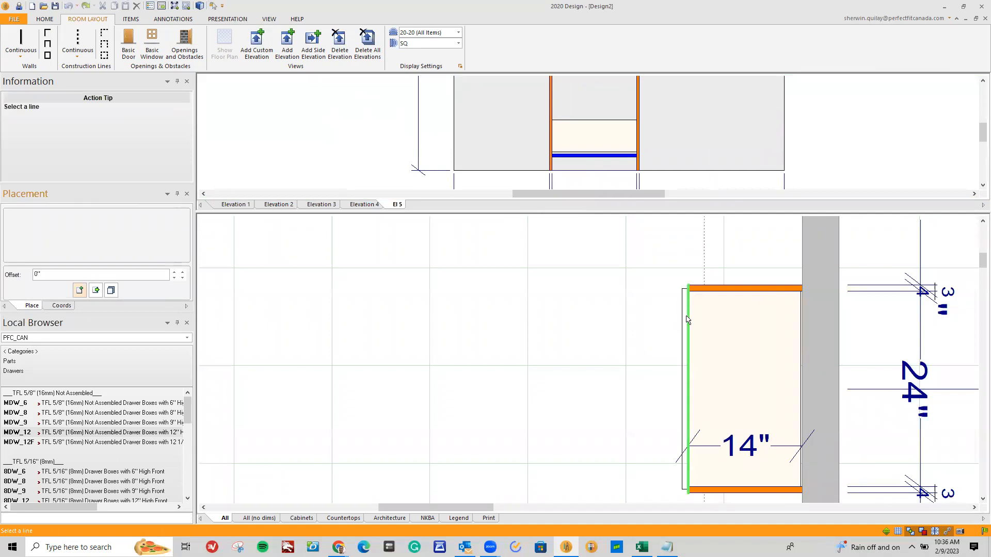
pyautogui.click(684, 314)
pyautogui.scroll(-1, 539, 416)
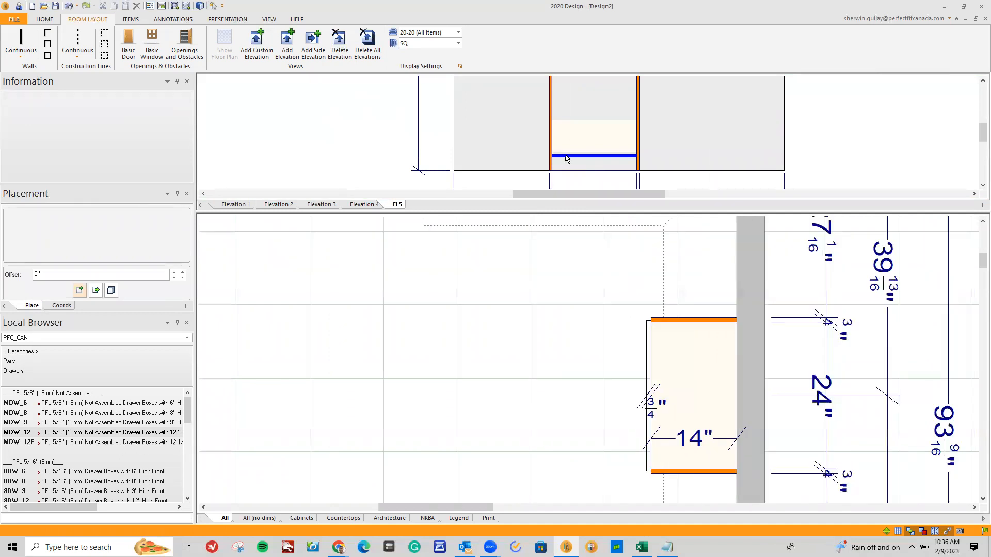
# Enlarge the elevation view to examine the tall module and its drawer, and restore the original view split
pyautogui.scroll(-2, 567, 156)
pyautogui.moveTo(572, 211); pyautogui.dragTo(571, 320)
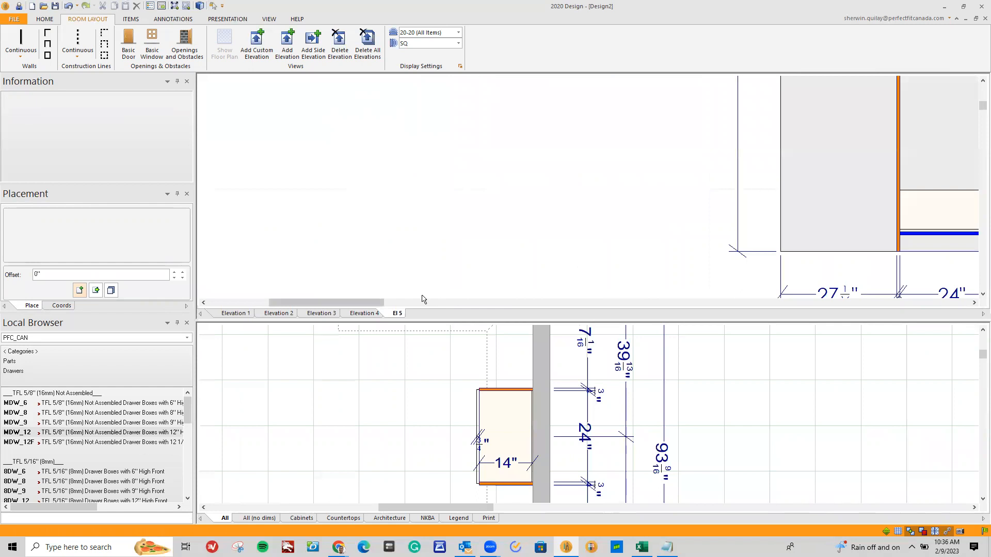
pyautogui.moveTo(373, 303); pyautogui.dragTo(408, 303)
pyautogui.scroll(-2, 666, 293)
pyautogui.scroll(-1, 665, 294)
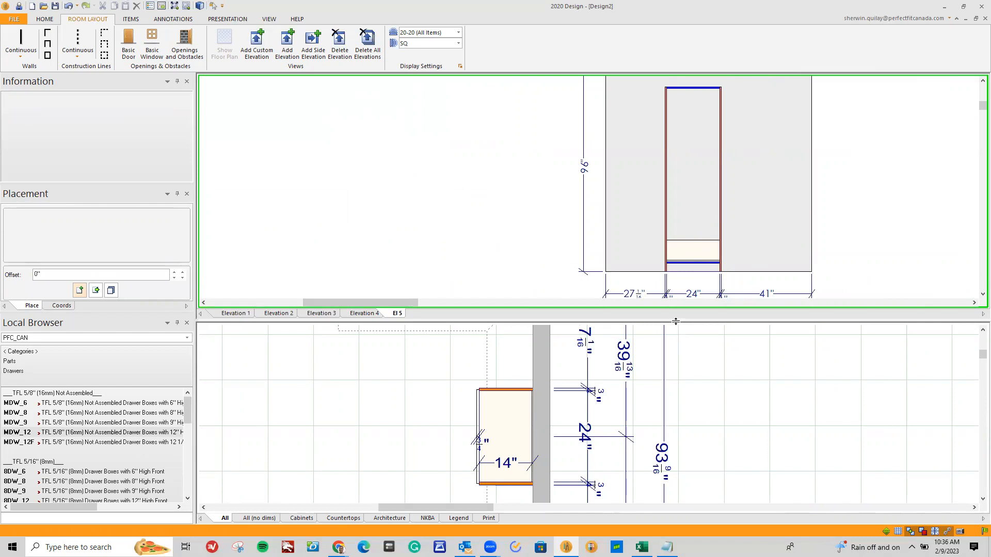
pyautogui.moveTo(676, 321); pyautogui.dragTo(676, 212)
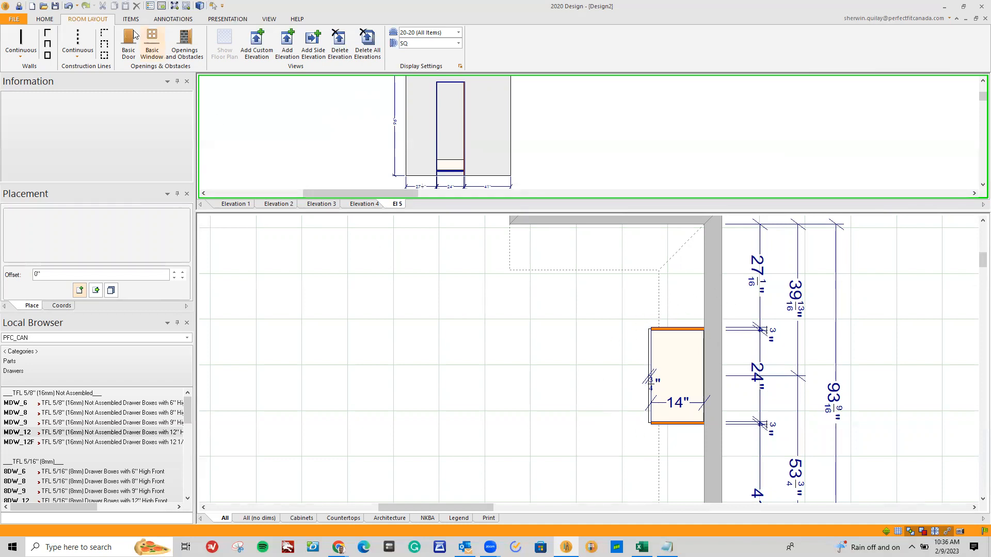
# Set the Walls/Construction Lines placement zone depth to 16" in the preferences, apply it, and close the dialog
pyautogui.click(22, 19)
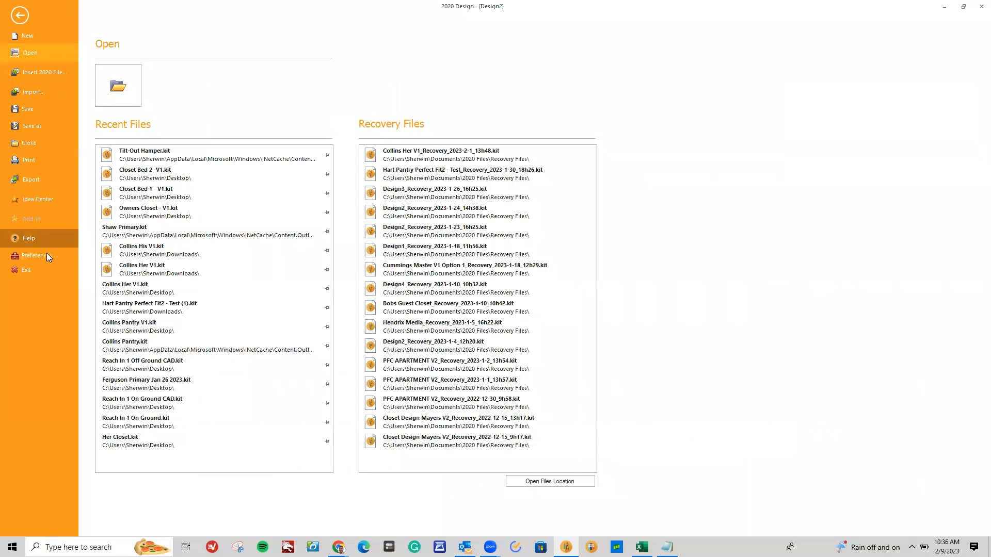
pyautogui.click(35, 255)
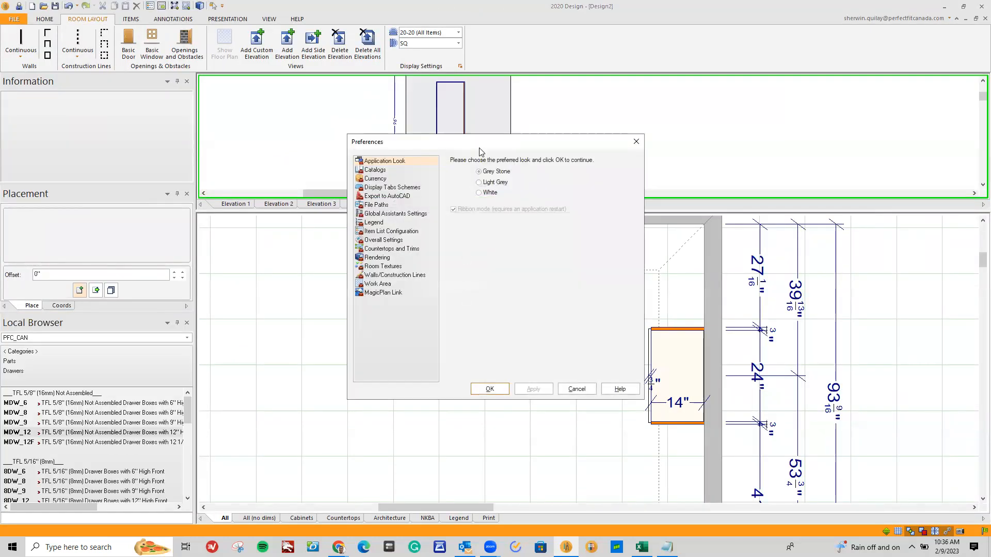
pyautogui.moveTo(479, 148); pyautogui.dragTo(389, 209)
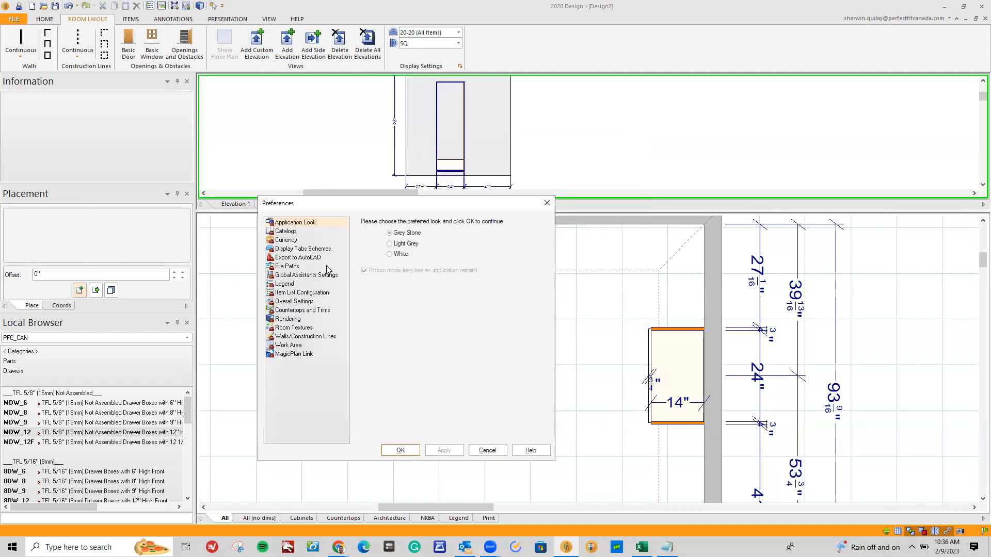
pyautogui.click(292, 337)
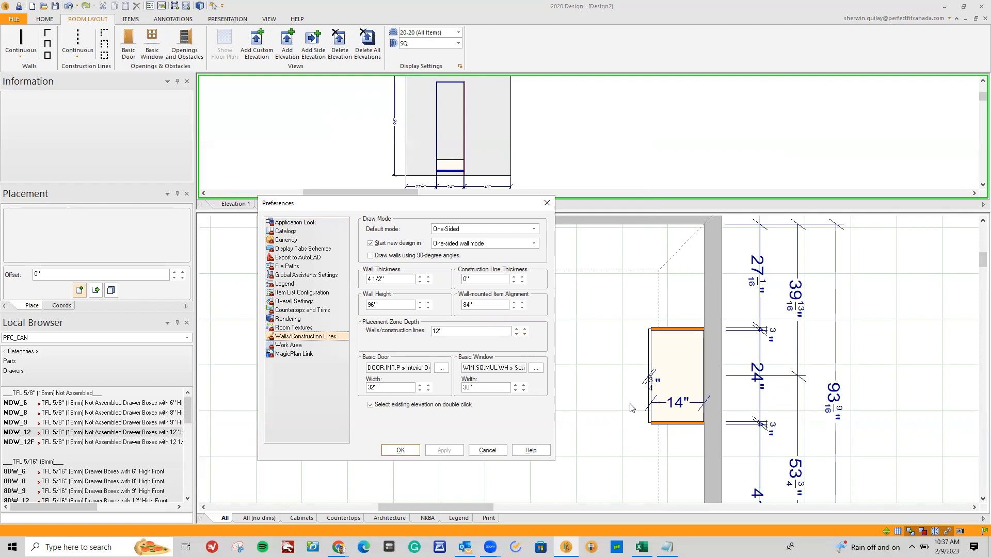
pyautogui.click(516, 329)
pyautogui.click(516, 329)
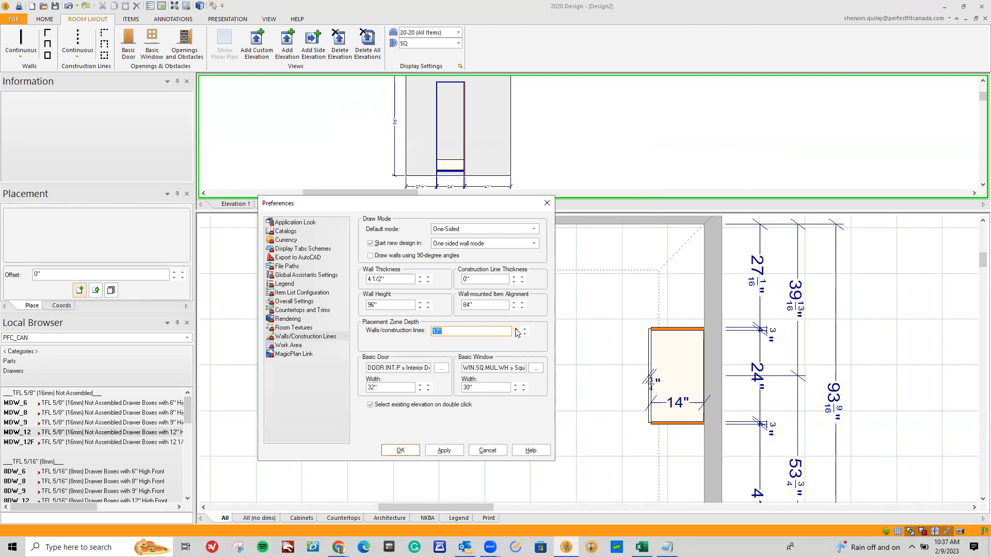
pyautogui.click(516, 334)
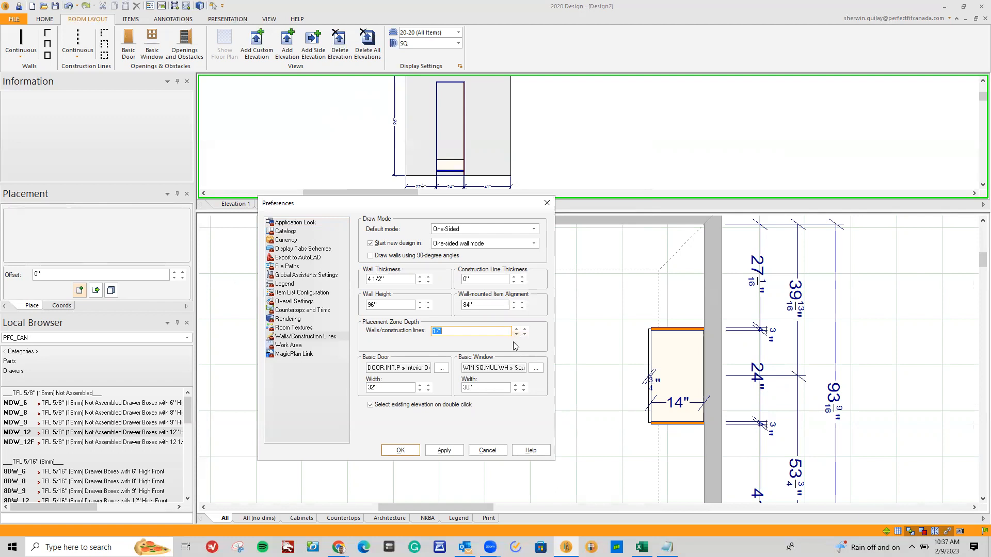
pyautogui.click(458, 453)
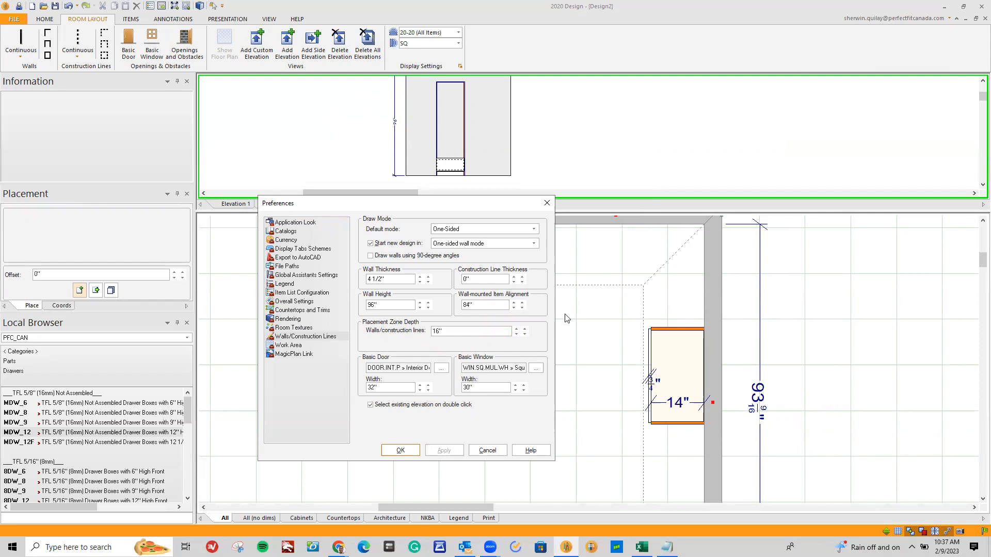
pyautogui.click(407, 453)
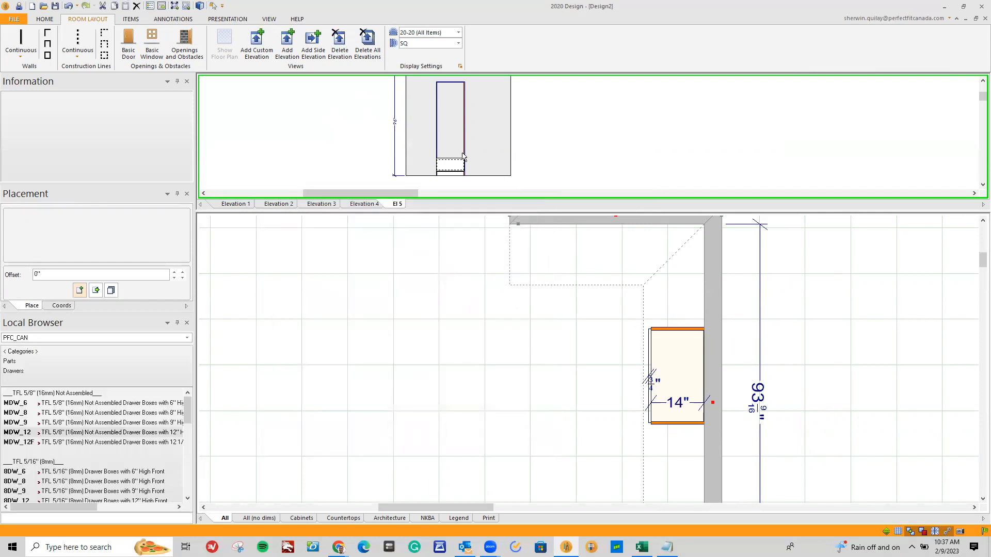
# Examine how the drawer is drawn in the elevation and compare it with the resized placement zones in the floor plan
pyautogui.scroll(3, 453, 170)
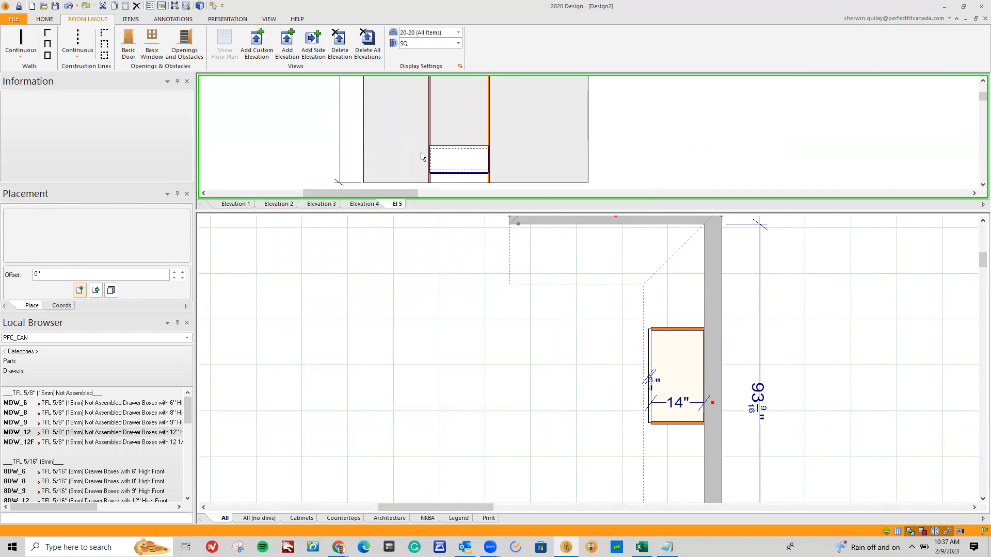
pyautogui.moveTo(460, 160)
pyautogui.scroll(-4, 535, 424)
pyautogui.scroll(-1, 511, 442)
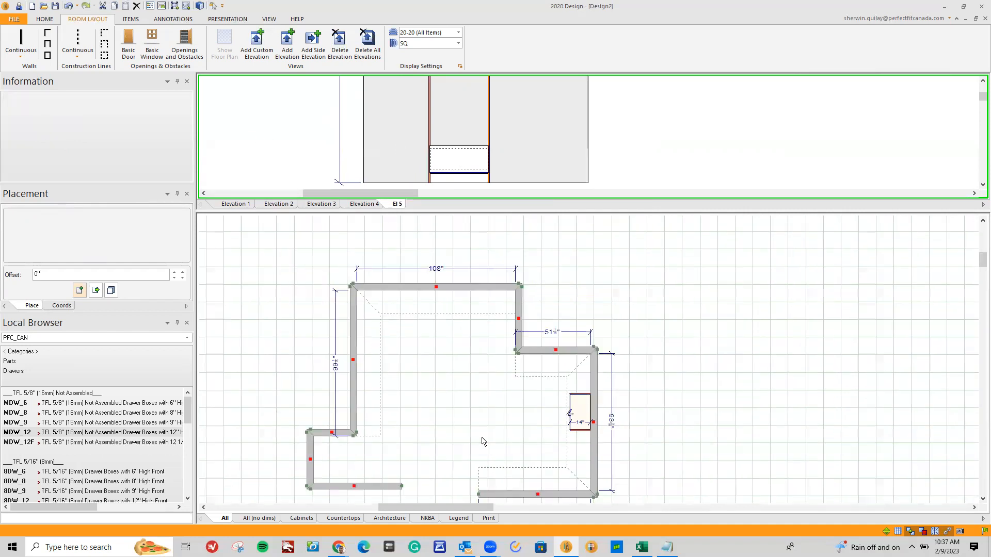
pyautogui.click(982, 498)
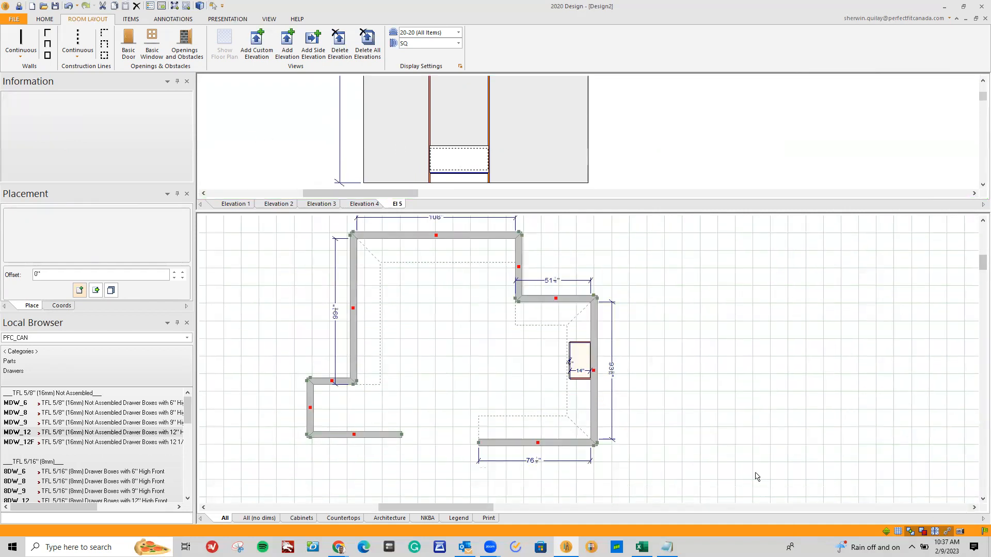
pyautogui.scroll(-1, 754, 473)
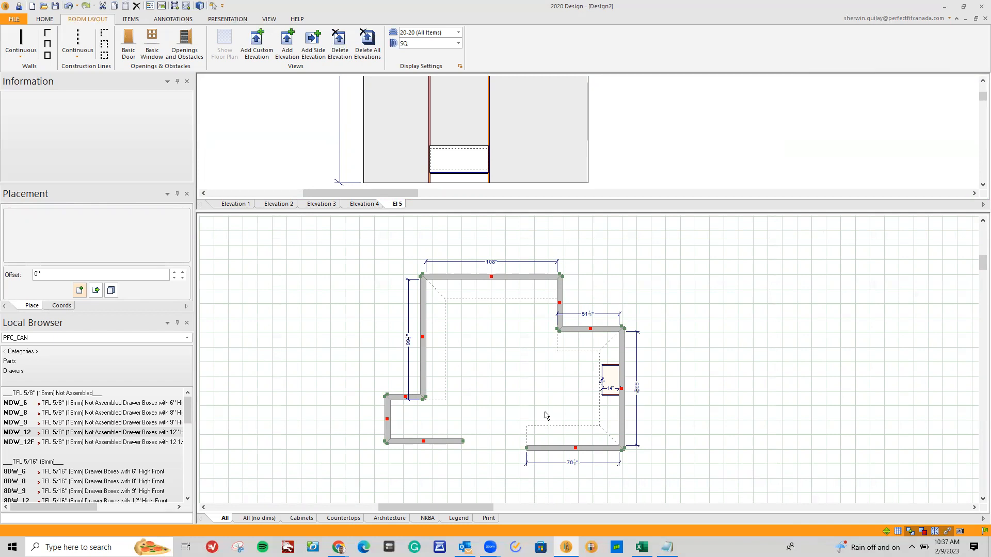
pyautogui.scroll(-1, 554, 418)
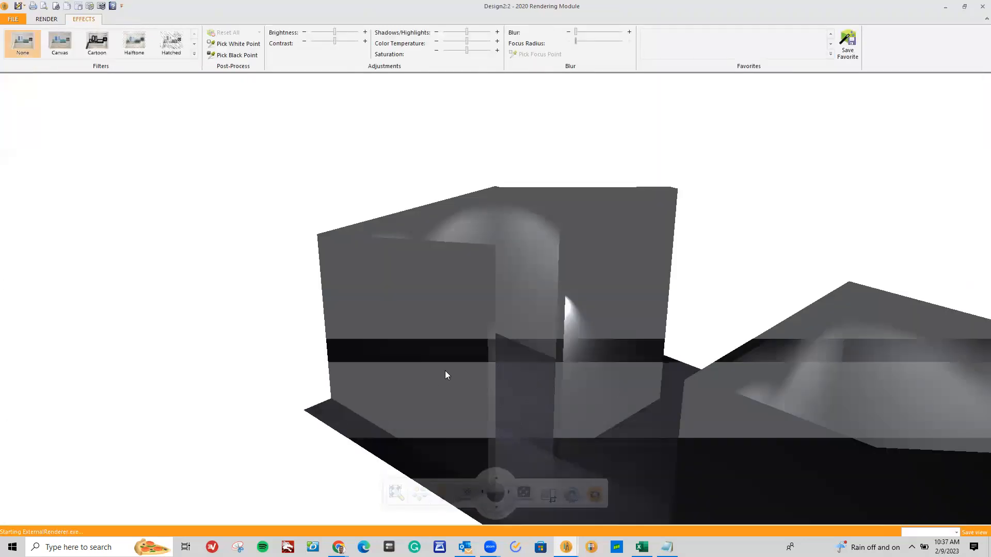
# Inspect the third room's tall module, drawer and angled ceiling in the 3D rendering from several angles and distances
pyautogui.moveTo(450, 361); pyautogui.dragTo(570, 453)
pyautogui.moveTo(662, 492); pyautogui.dragTo(789, 148)
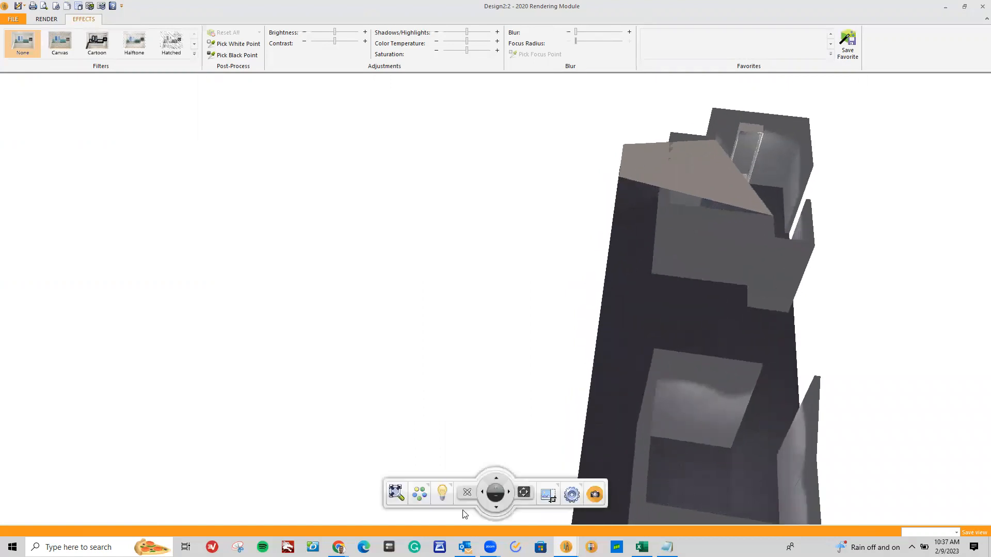
pyautogui.click(509, 495)
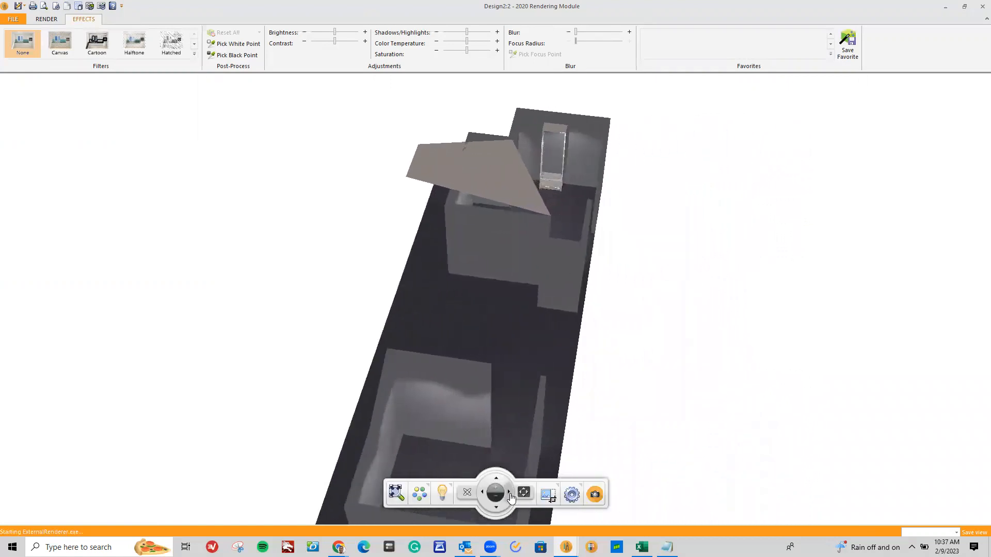
pyautogui.click(497, 482)
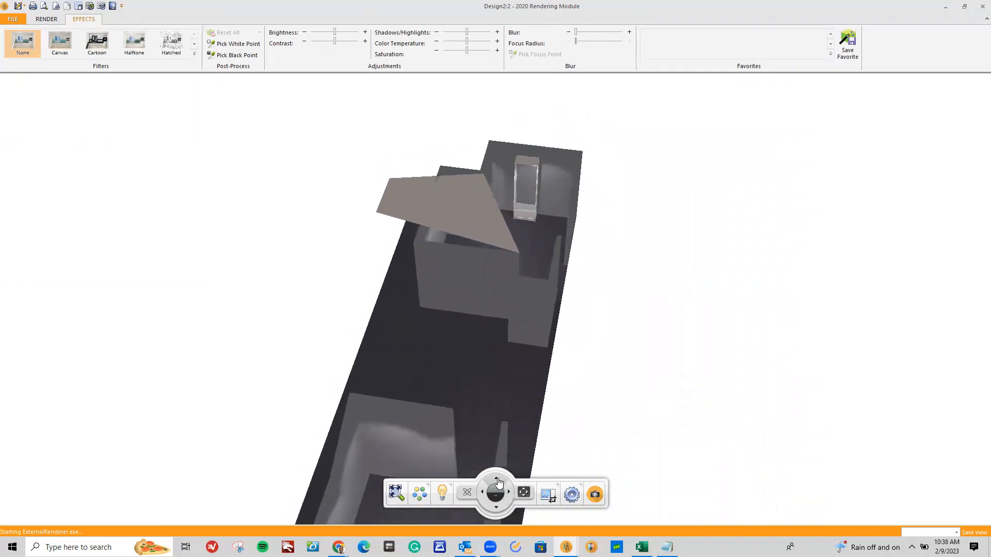
pyautogui.scroll(8, 523, 271)
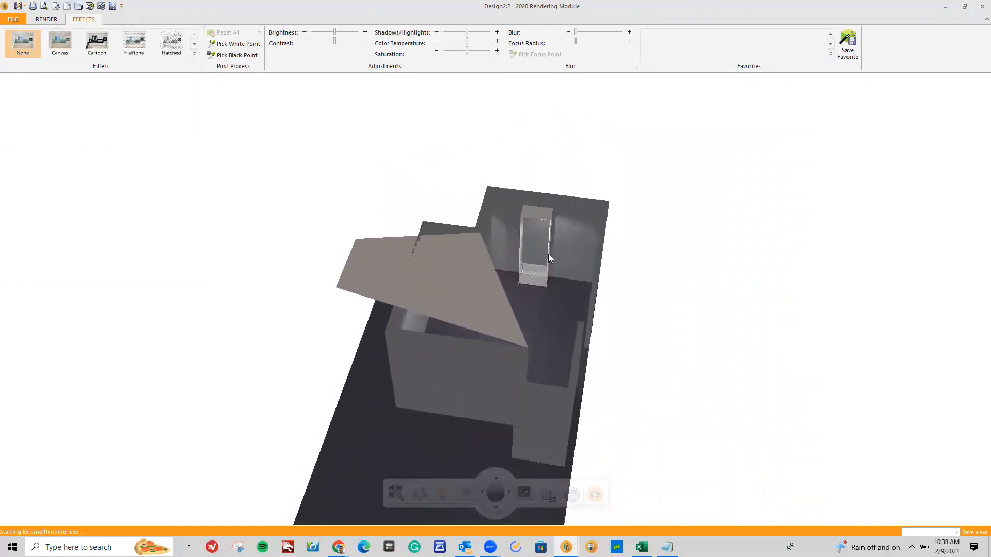
pyautogui.scroll(3, 577, 229)
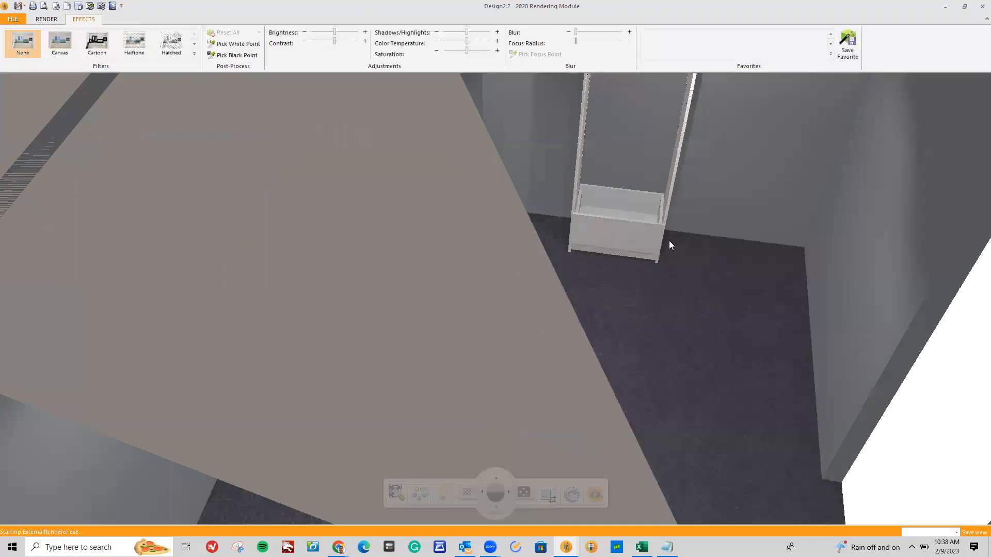
pyautogui.scroll(-10, 600, 262)
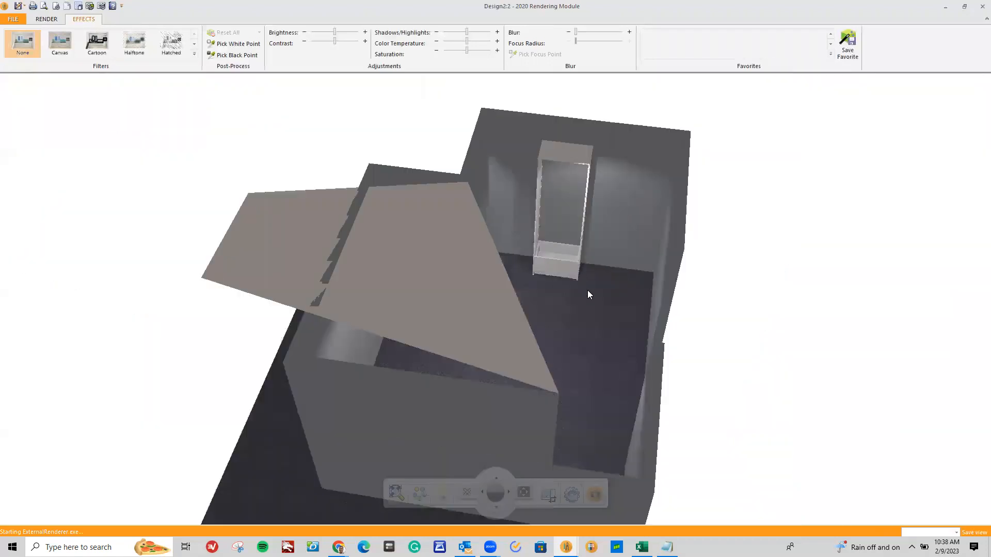
pyautogui.scroll(-2, 590, 330)
pyautogui.scroll(-1, 632, 380)
pyautogui.moveTo(644, 405); pyautogui.dragTo(432, 355, button='middle')
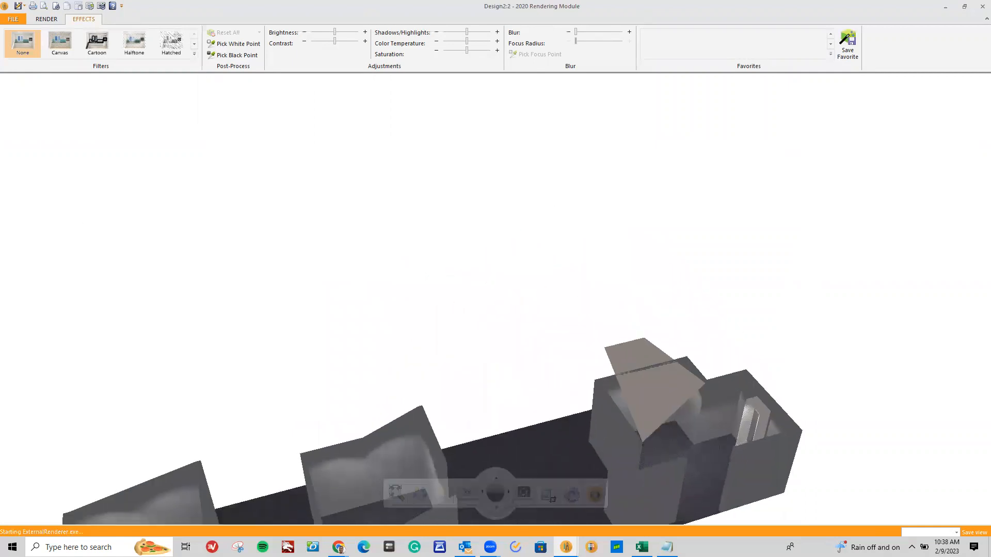
# Switch to the Notepad window with the webinar's list of advanced training topics
pyautogui.click(667, 547)
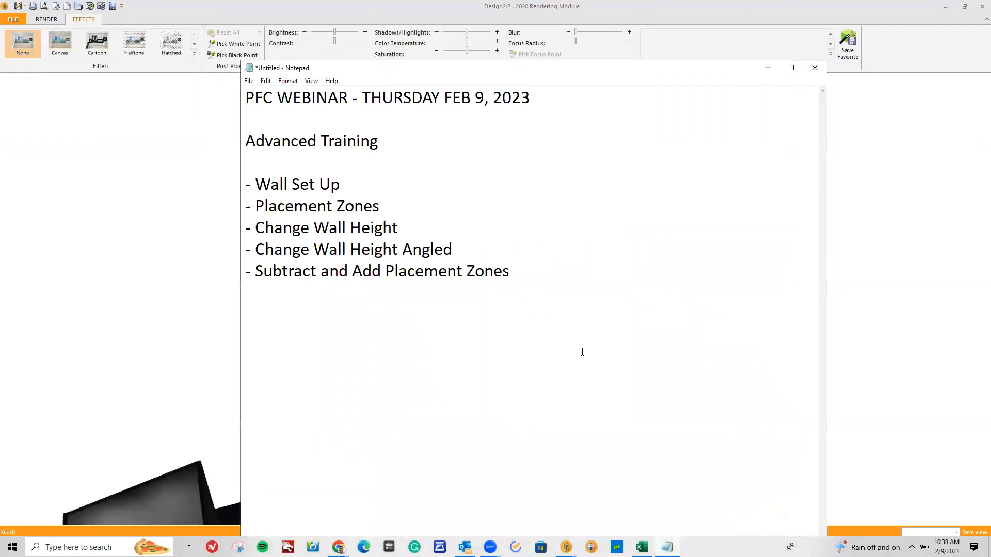